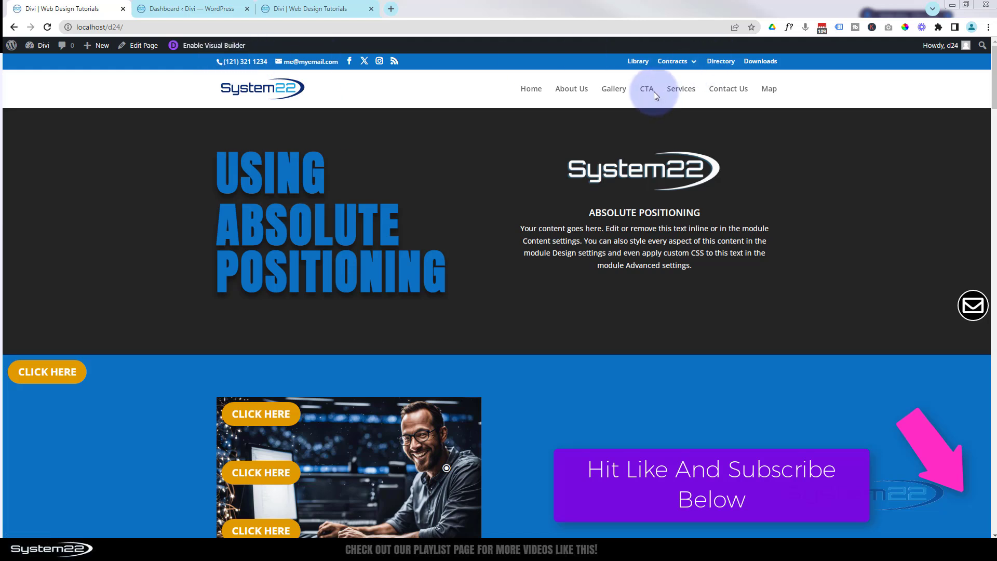
Step: Open the Divi Theme Builder from the WordPress dashboard and delete the global header from the default website template
left_click(306, 10)
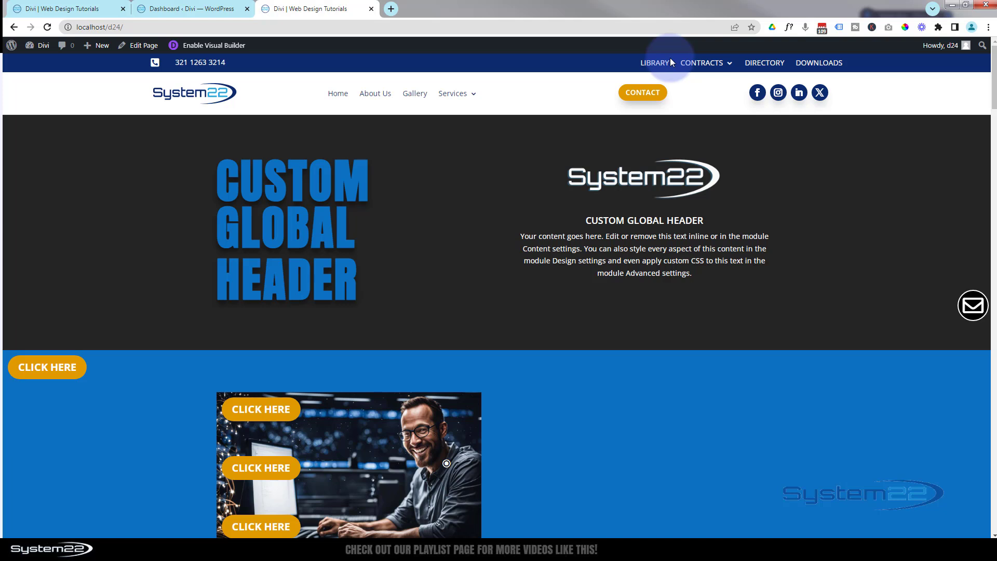
left_click(203, 9)
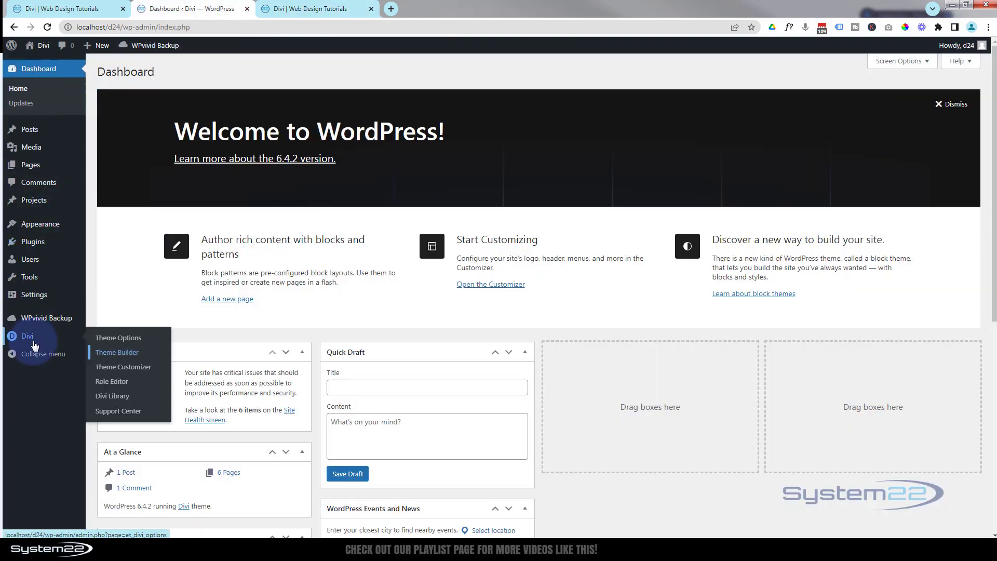
left_click(122, 353)
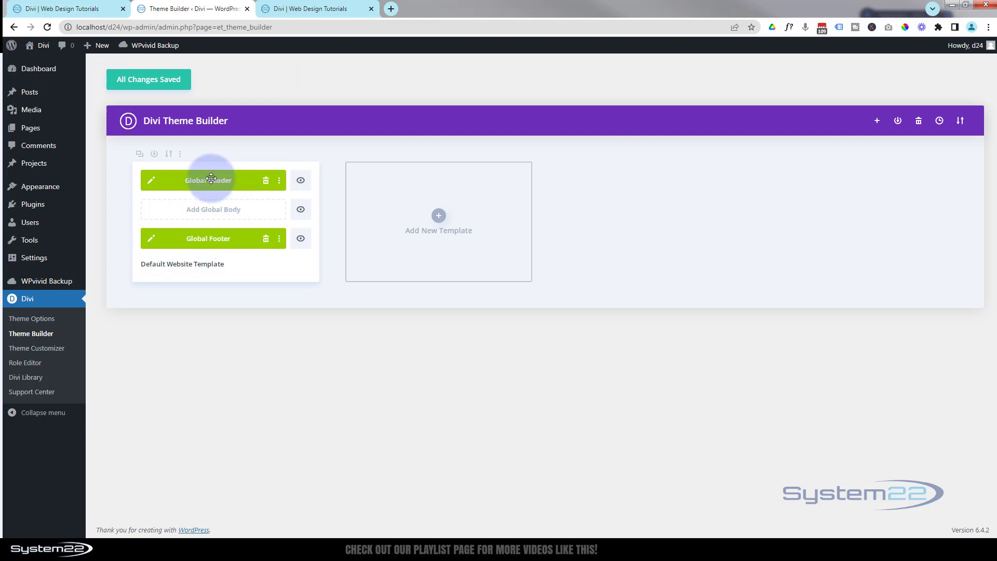
left_click(265, 182)
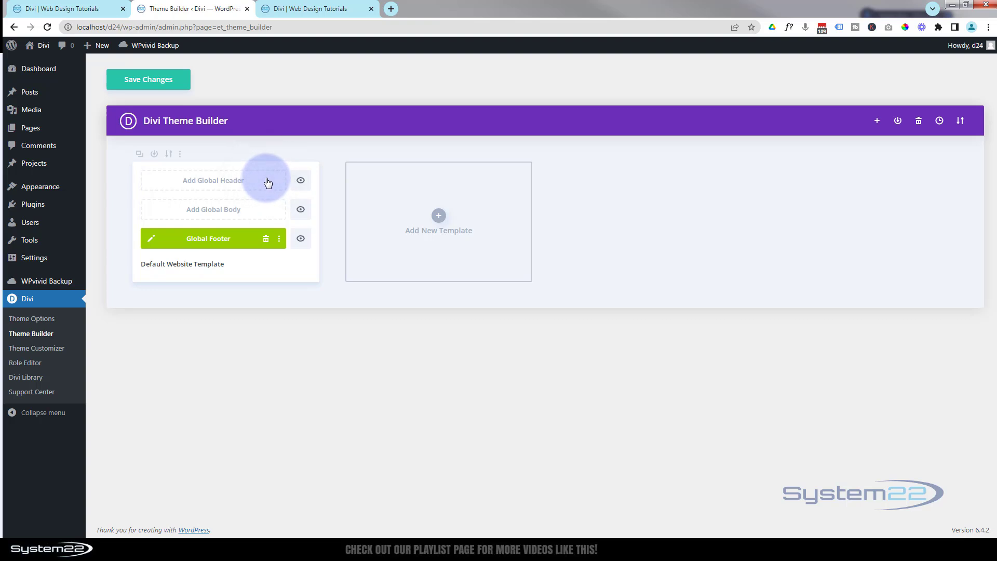
Step: Start building a new global header for the default website template and insert a row with four equal columns
left_click(217, 184)
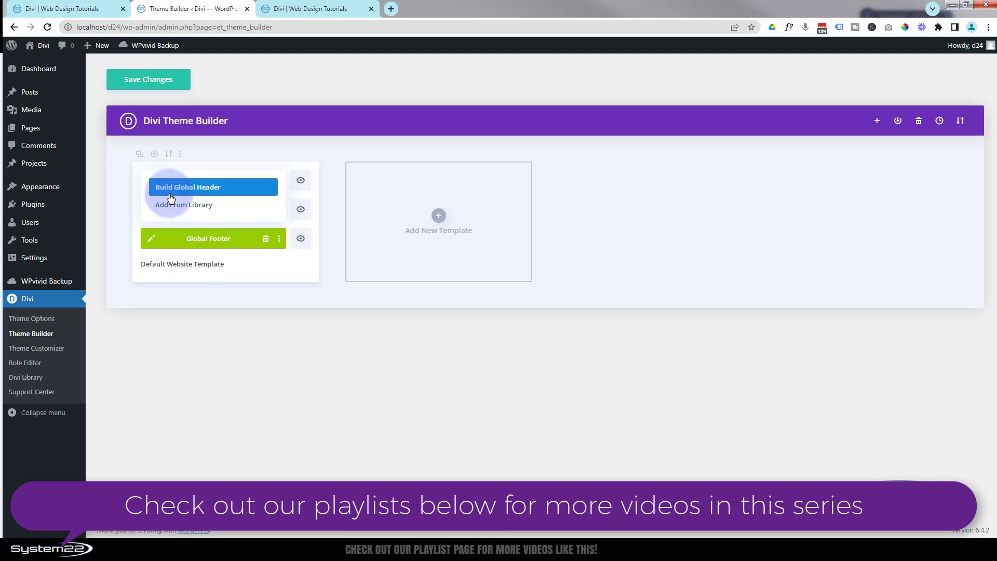
left_click(202, 191)
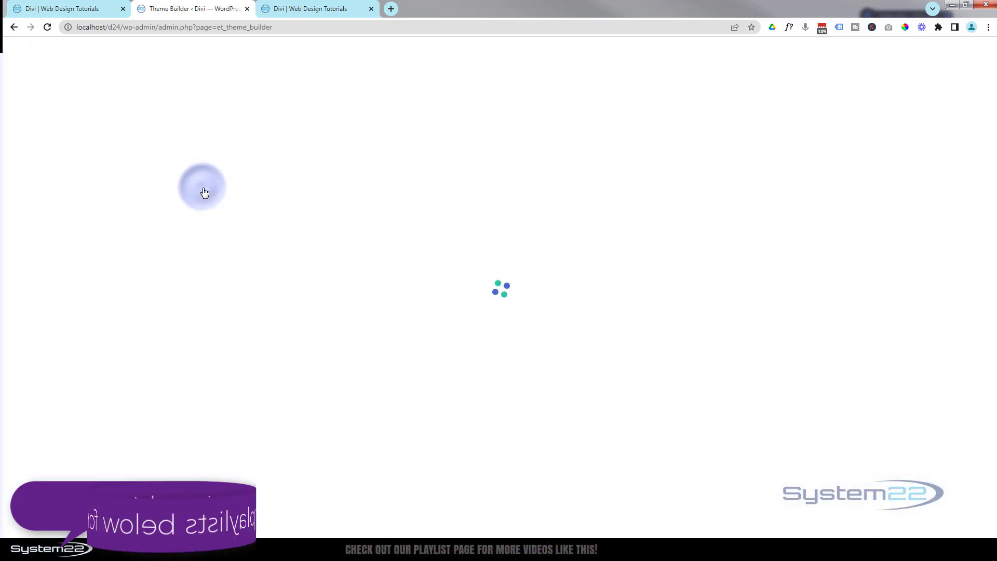
mouse_move(116, 89)
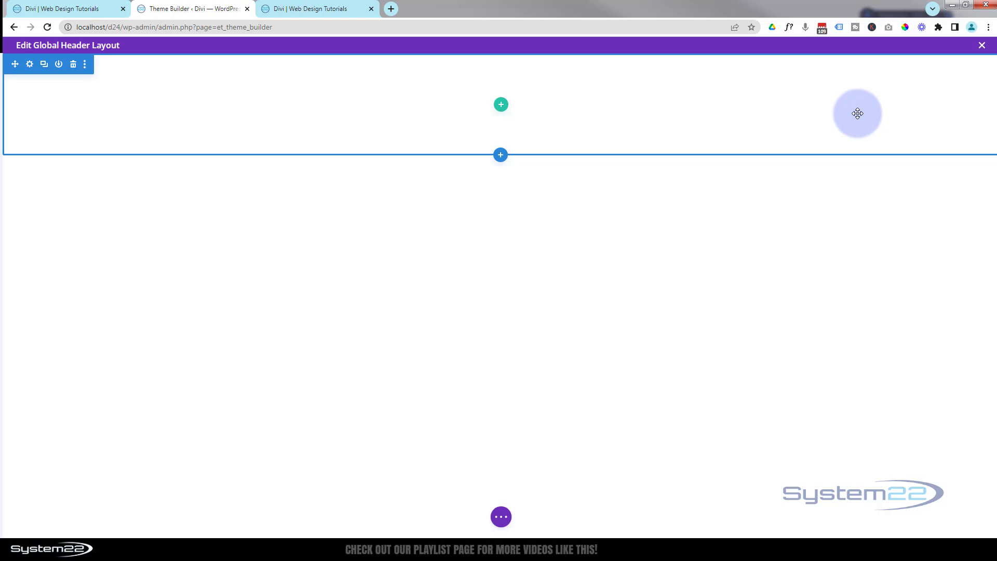
left_click(500, 107)
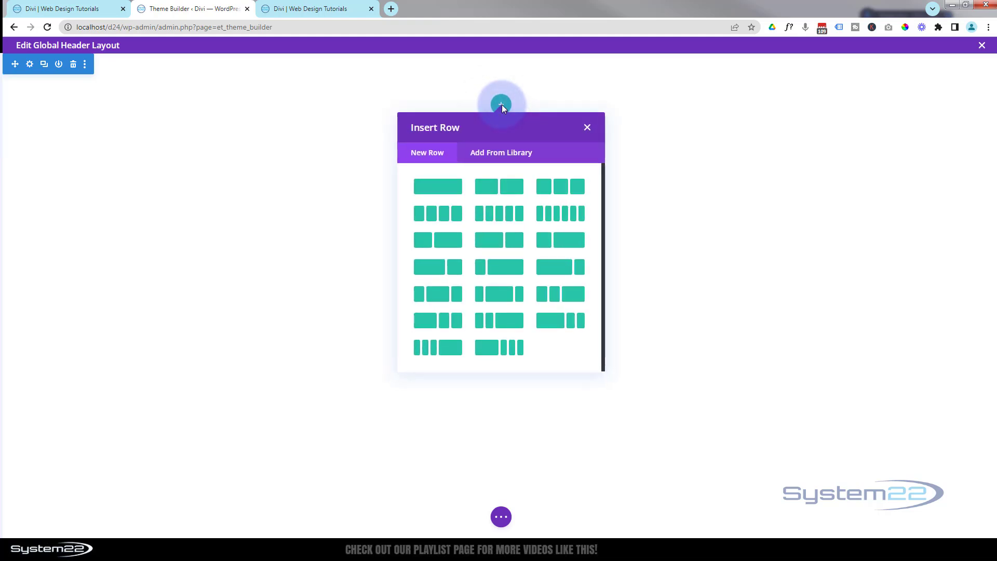
left_click(434, 216)
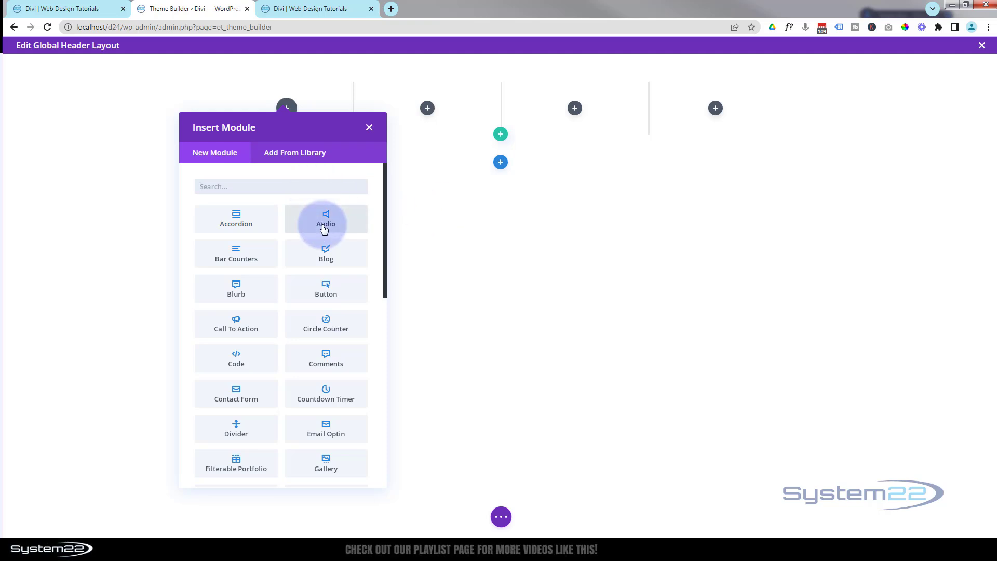
Step: Add an Image module to the first column and use the dark blue System22 logo from the media library
scroll(326, 224, "down", 6)
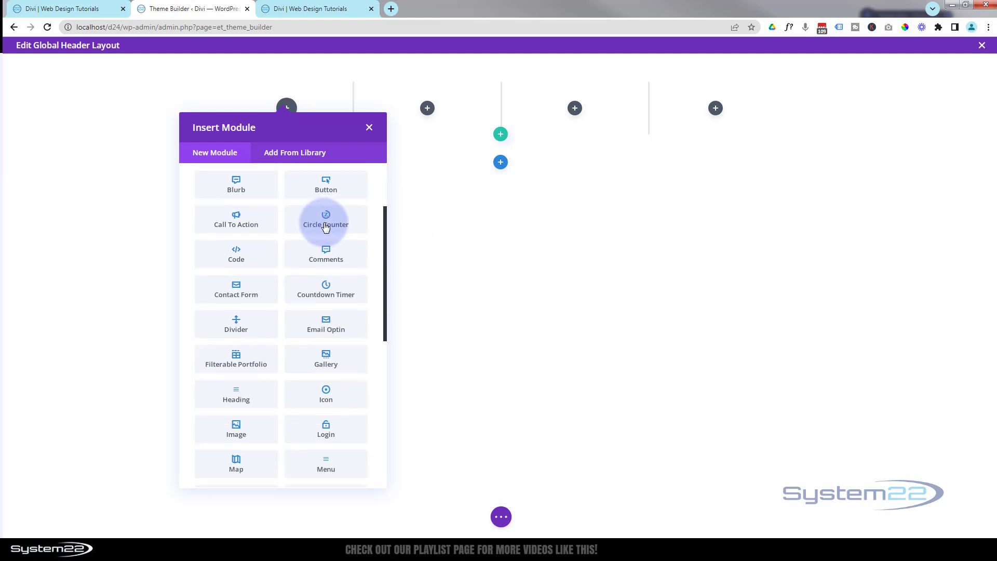
left_click(239, 213)
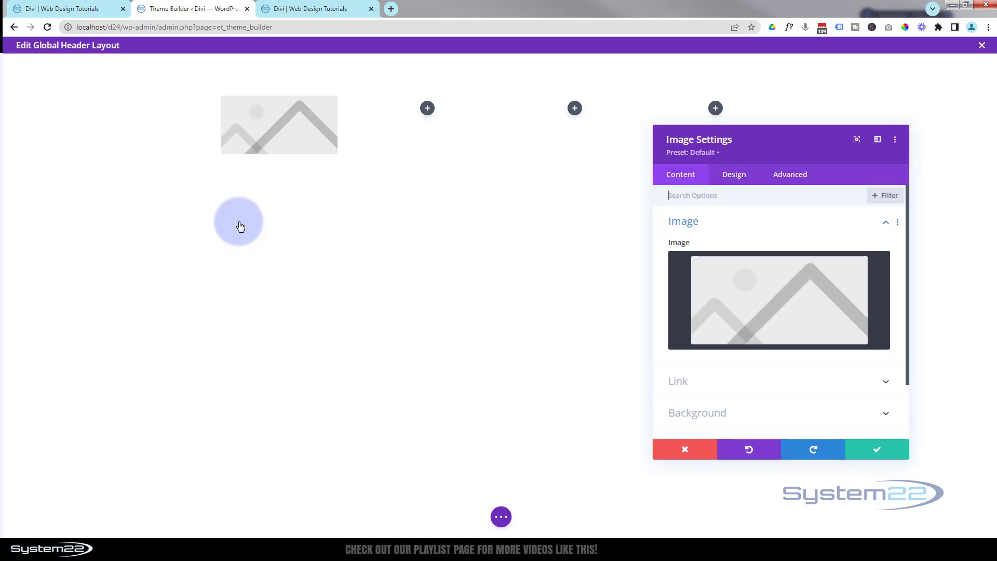
left_click(771, 309)
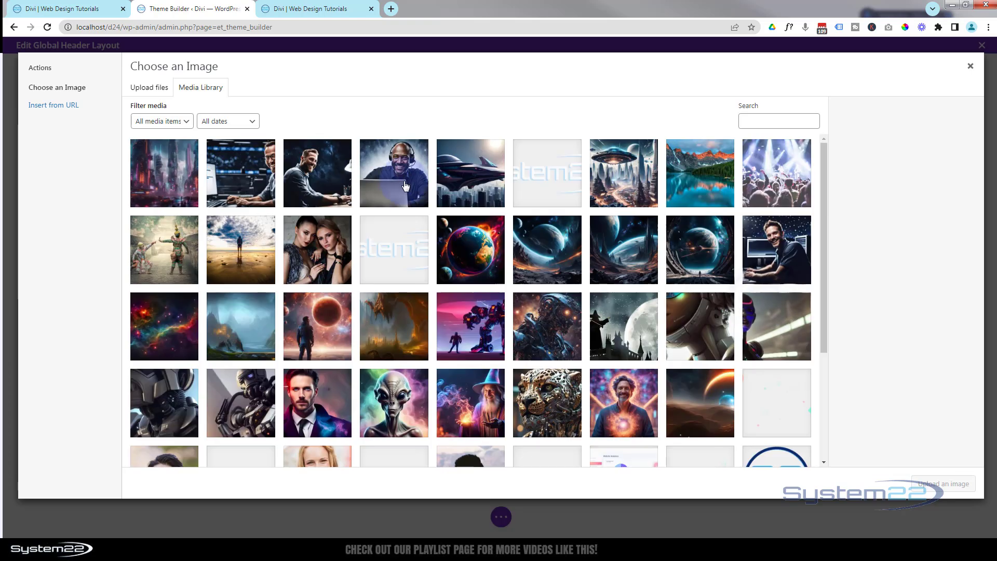
scroll(447, 197, "down", 3)
left_click(243, 392)
left_click(926, 485)
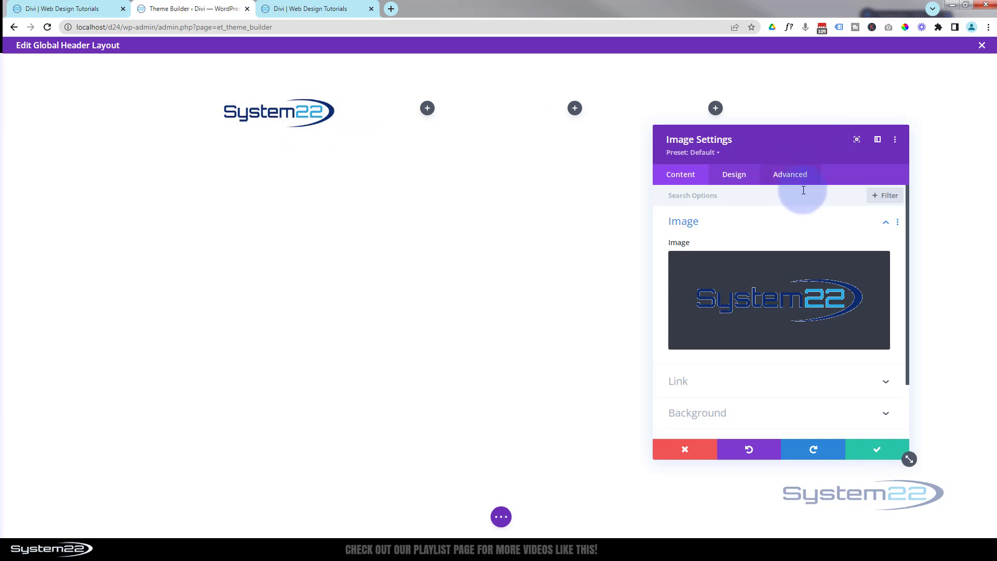
Step: Set the logo image's width to 200px in its sizing options
left_click(740, 177)
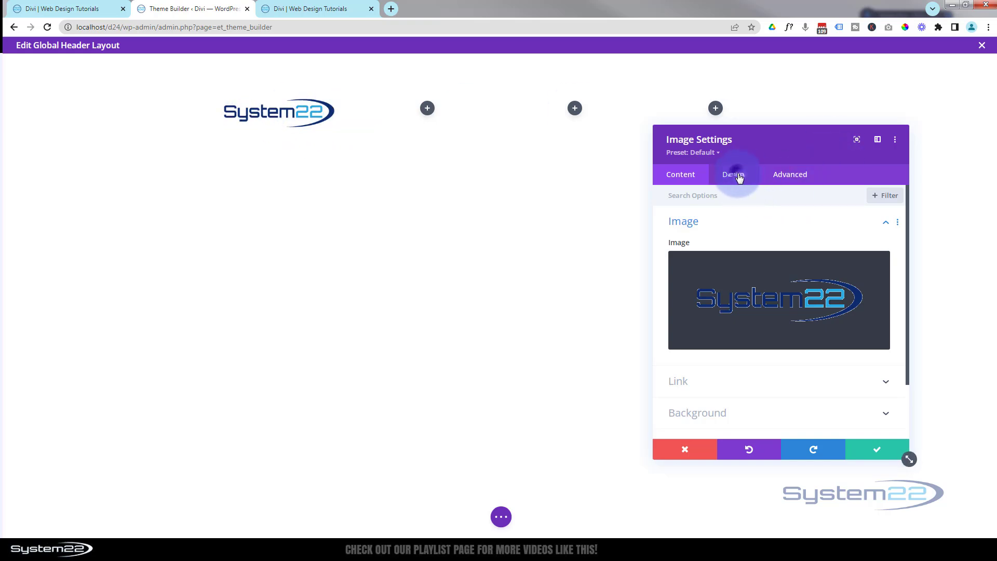
left_click(763, 255)
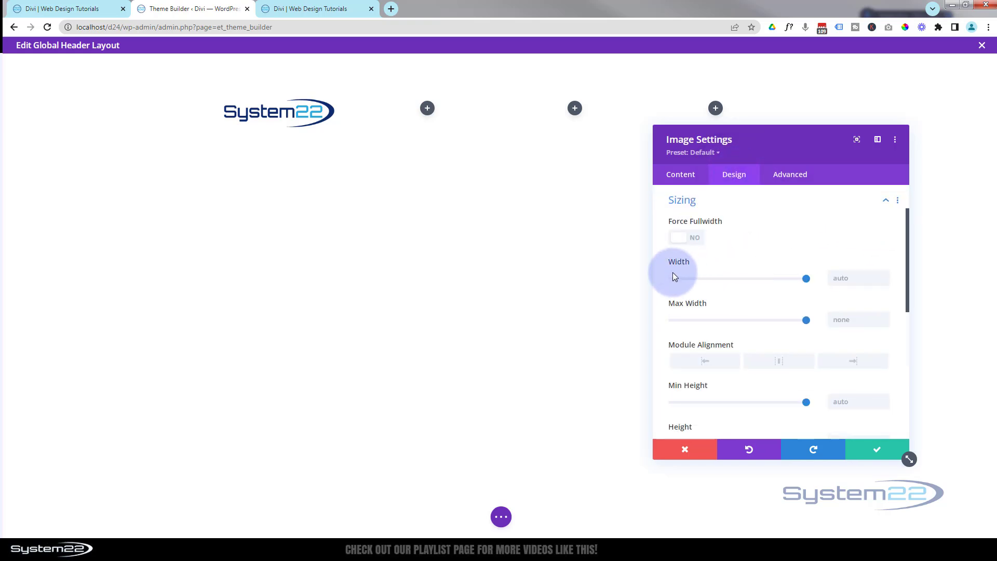
left_click(840, 280)
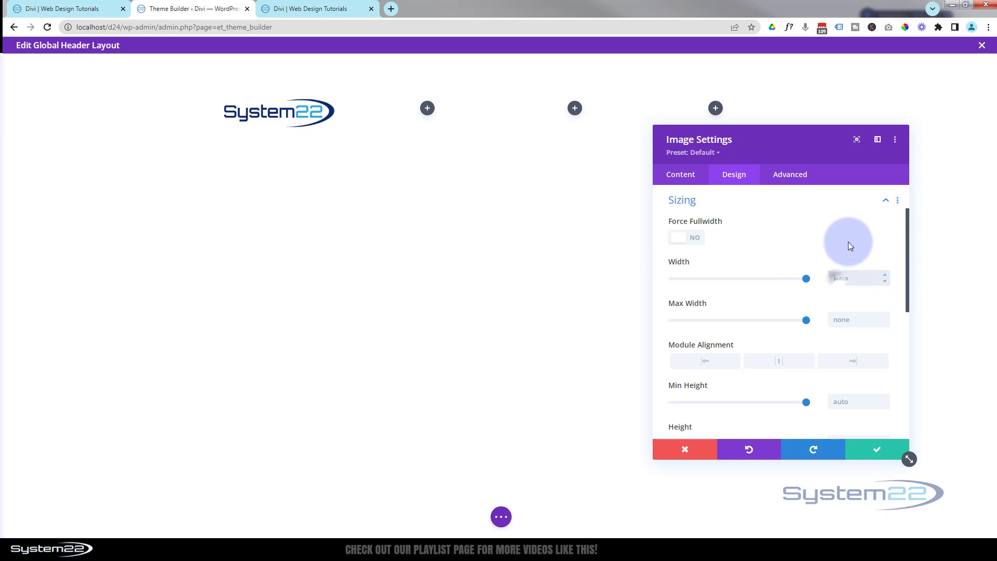
type("200px")
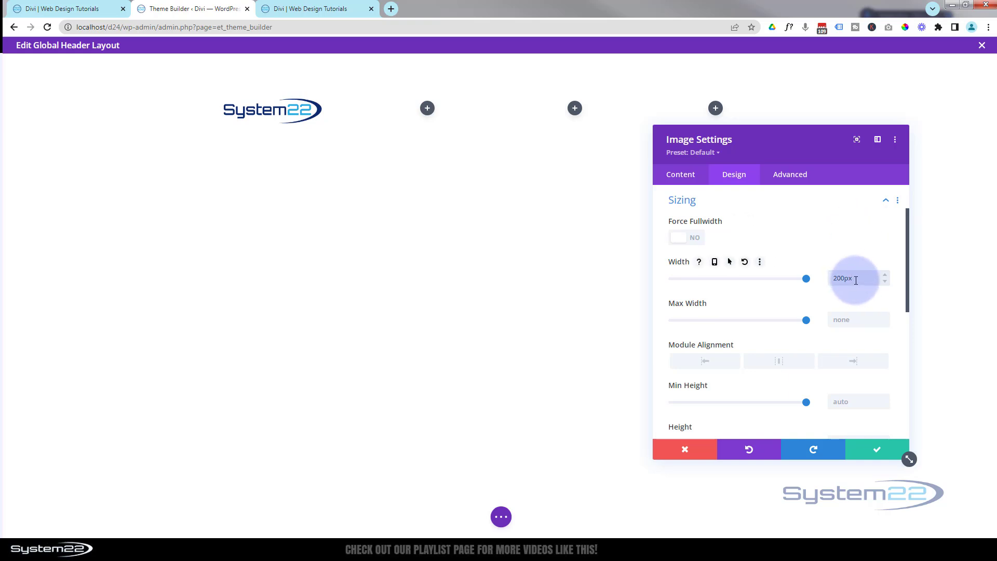
Step: Try a width of 200% on the logo image
left_click_drag(856, 281, 821, 281)
key("BackSpace")
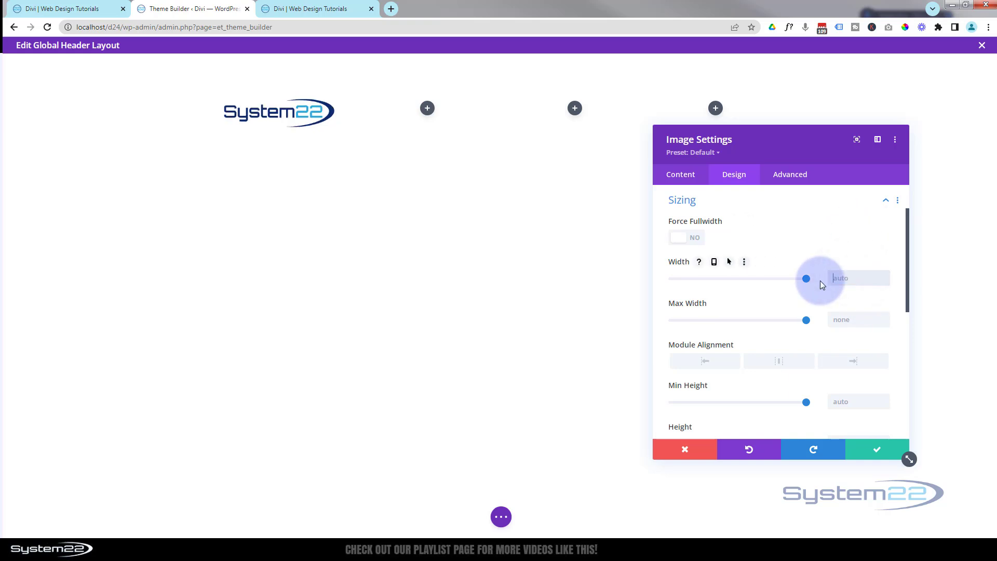
type("200%")
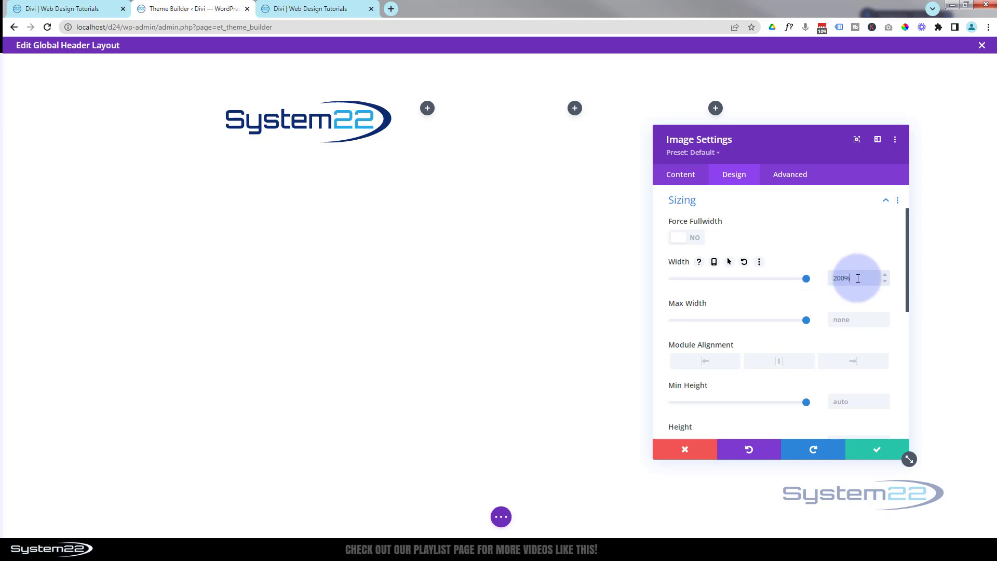
Step: Change the unit of the logo's width to px, giving 200px, and save the image settings
left_click_drag(856, 278, 846, 278)
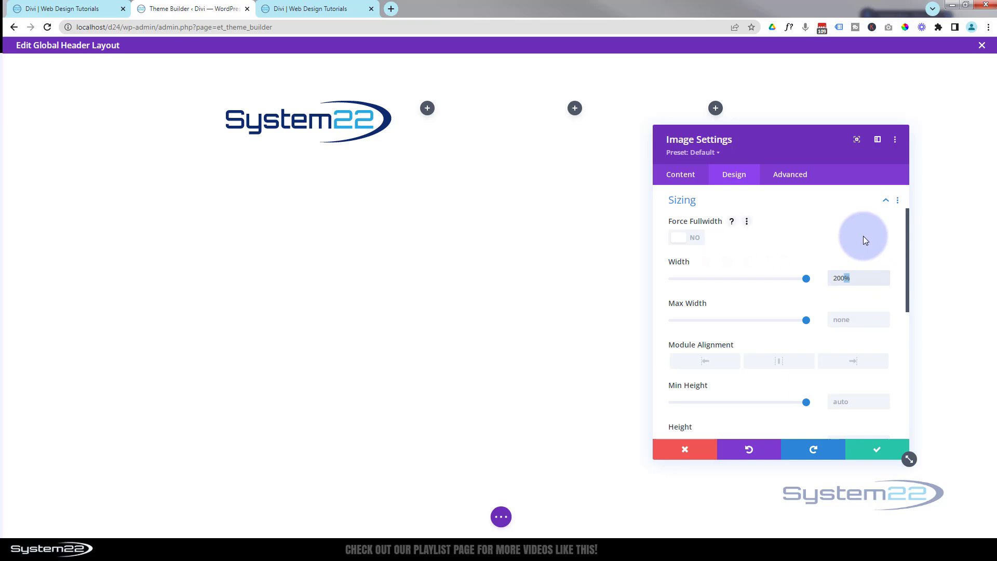
type("px")
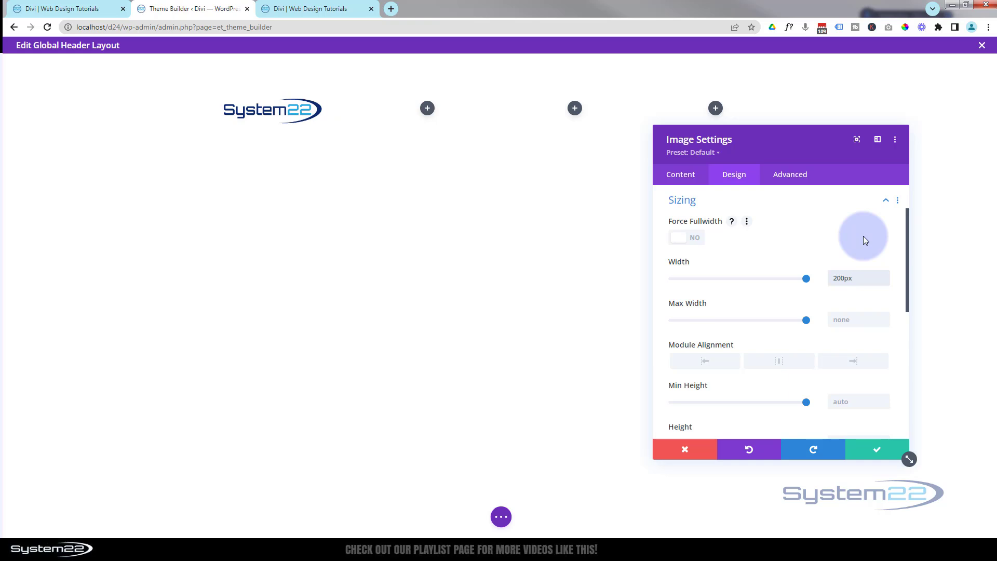
left_click(876, 453)
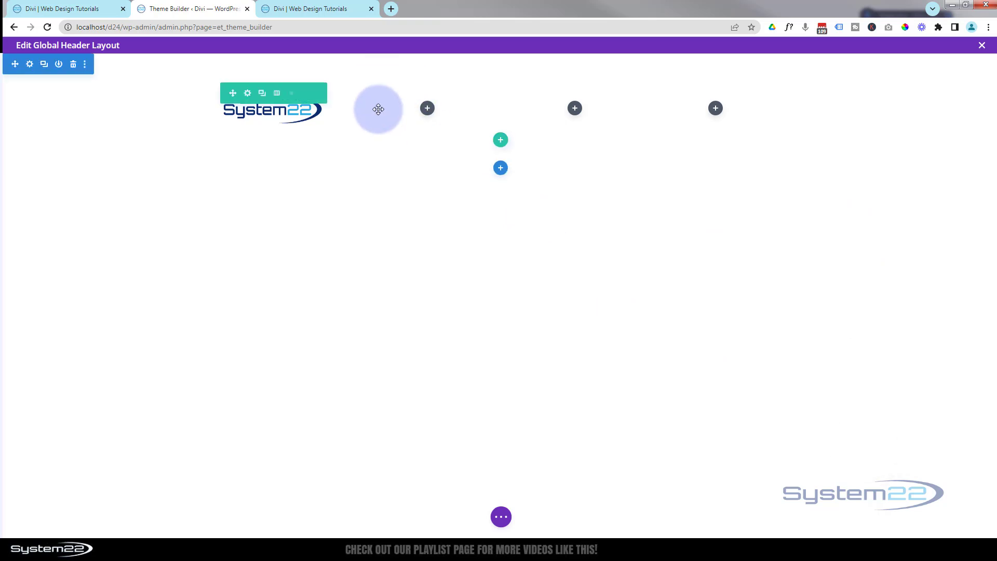
Step: Add a Menu module to the second column, assign the Scroller menu to it and save the module
left_click(427, 108)
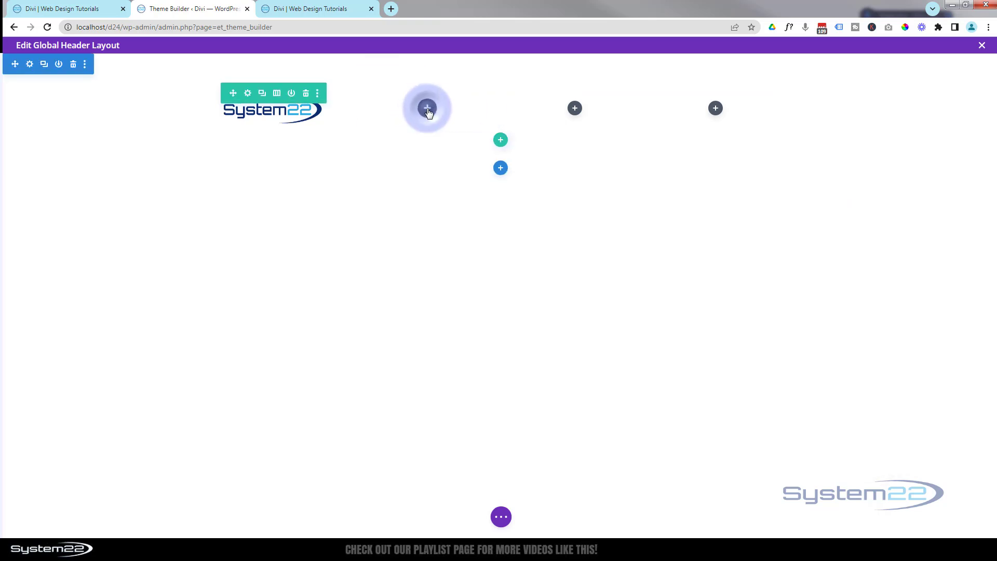
scroll(466, 257, "down", 2)
scroll(466, 262, "down", 3)
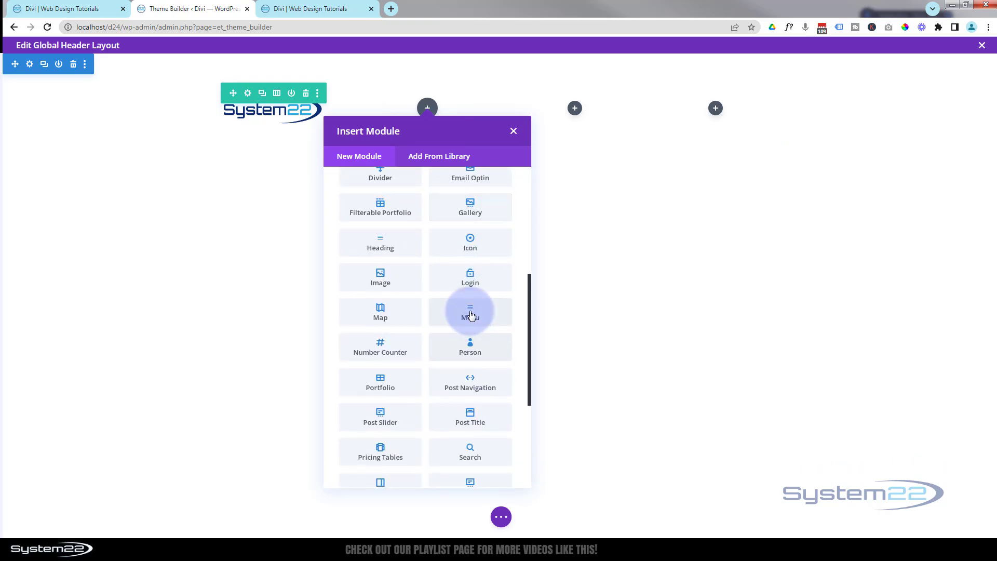
left_click(470, 314)
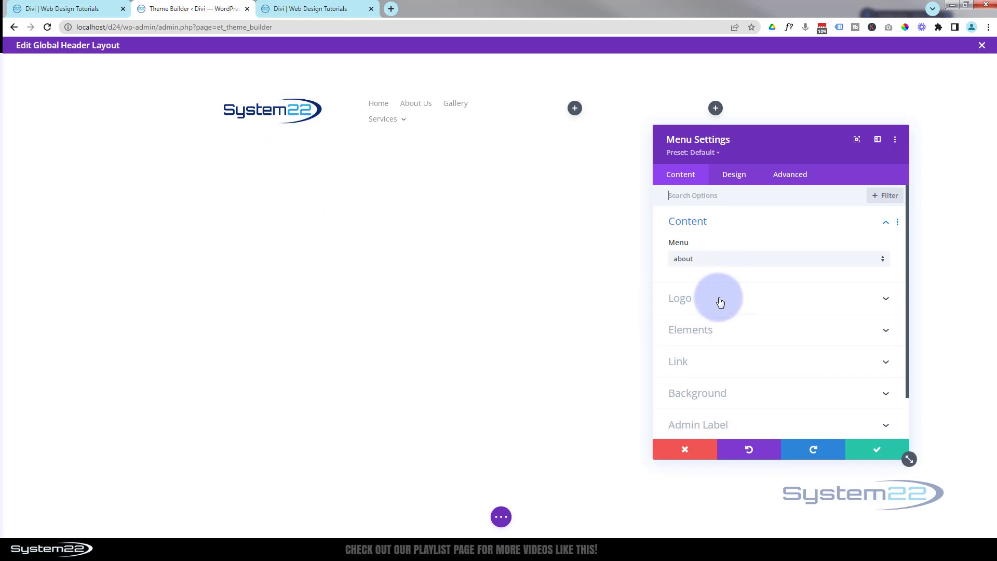
left_click(716, 259)
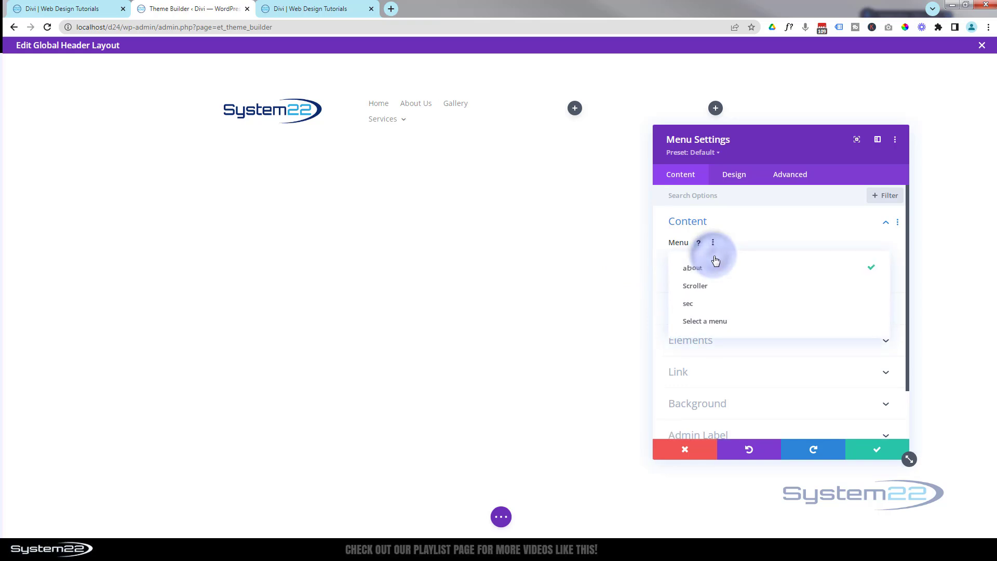
left_click(708, 290)
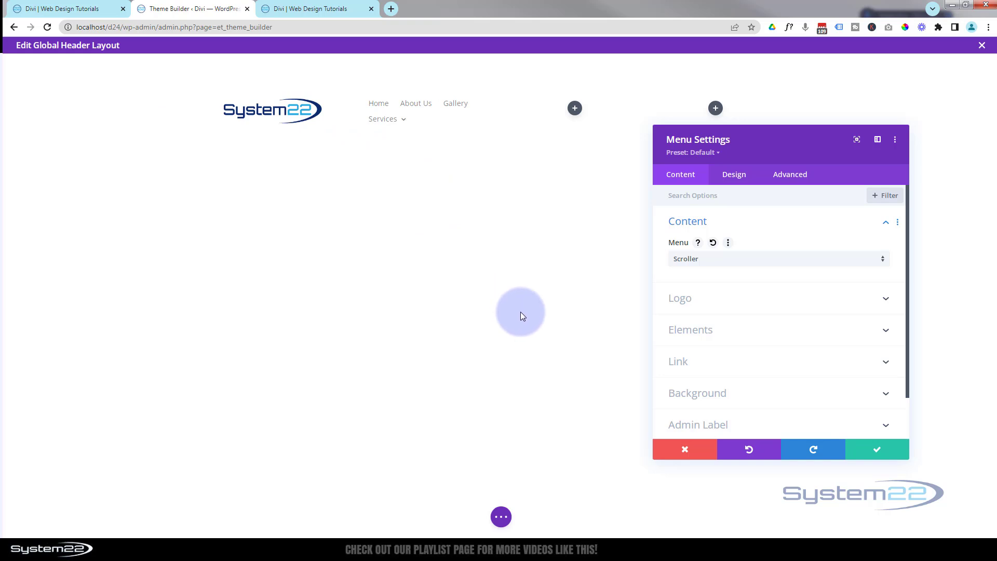
left_click(877, 450)
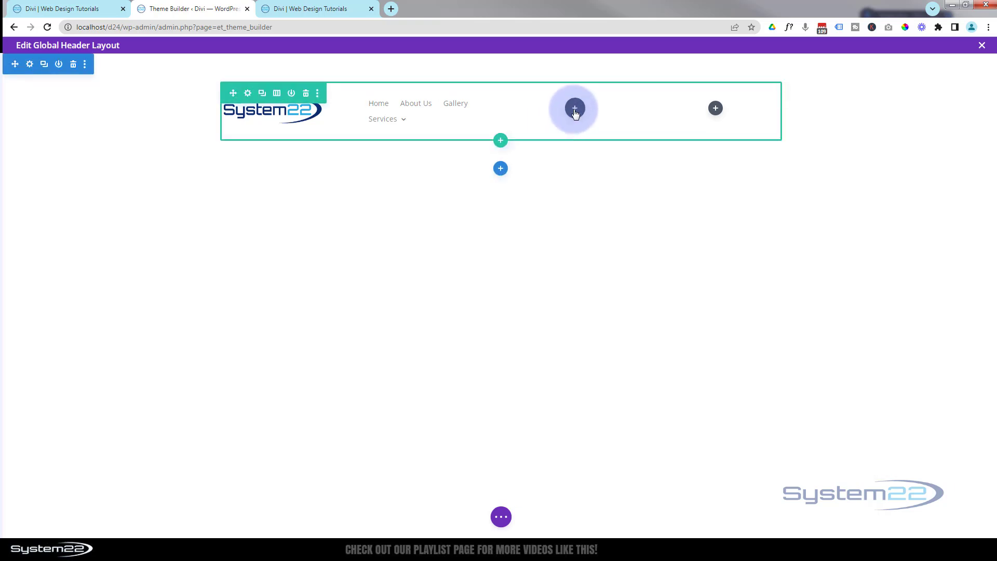
Step: Add a Button module to the third column with its default Click Here text and save it
left_click(575, 109)
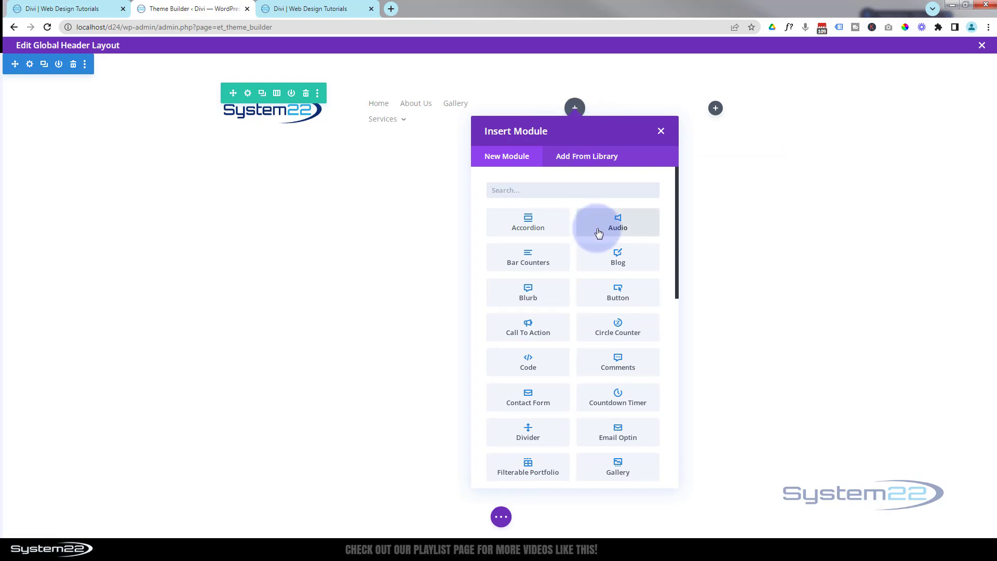
left_click(617, 296)
left_click(573, 123)
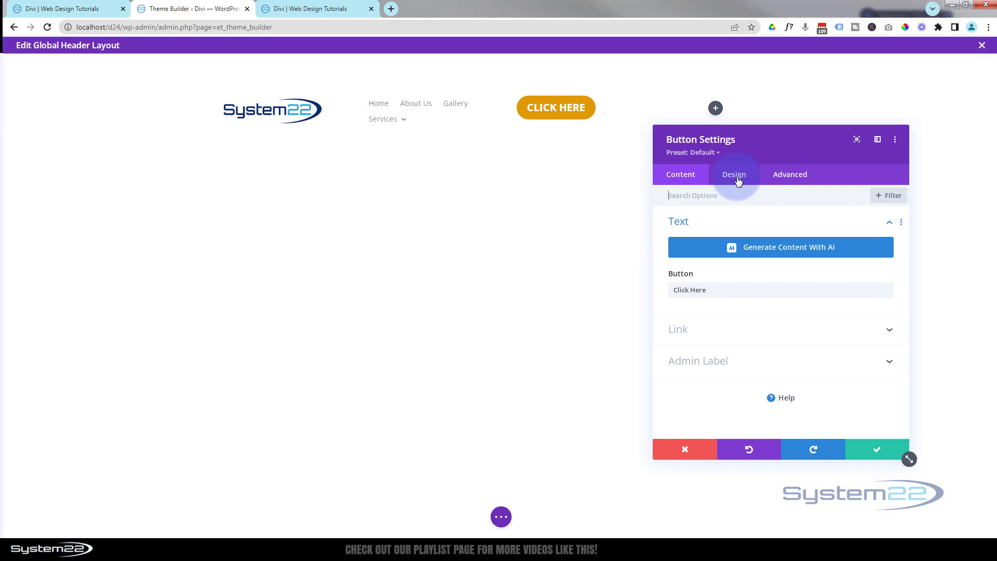
left_click(878, 451)
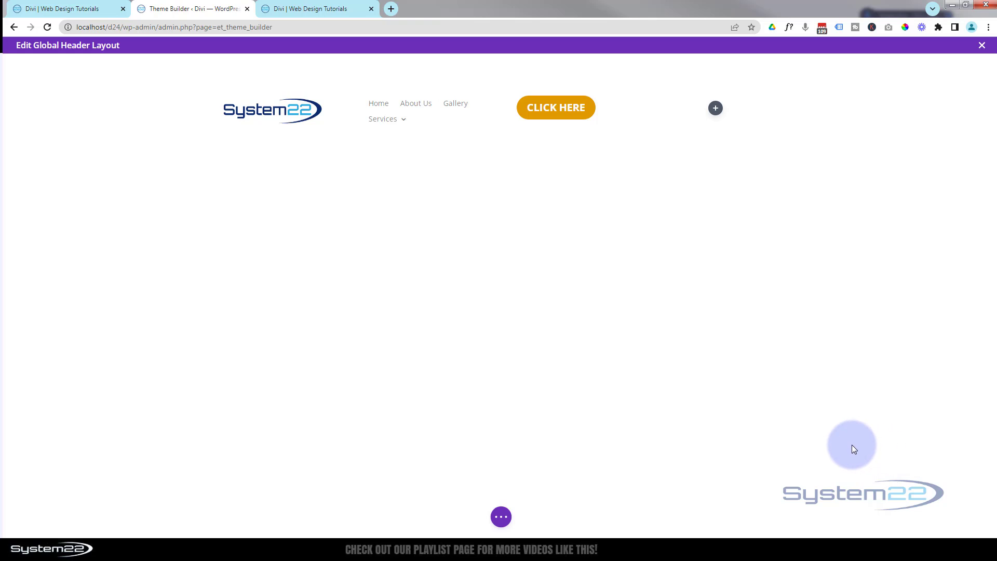
Step: Add a Social Media Follow module to the row's fourth column
left_click(717, 109)
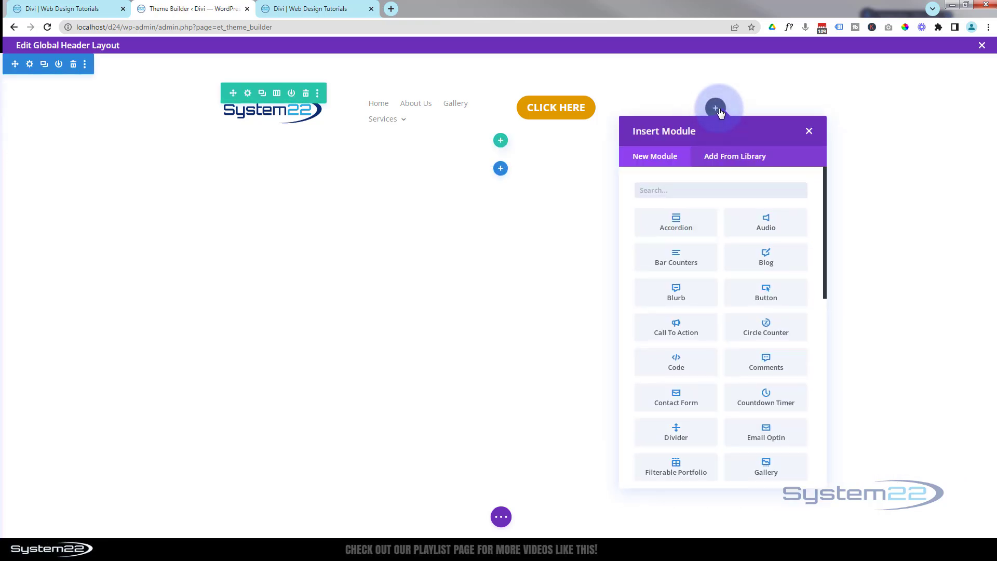
scroll(730, 325, "down", 5)
scroll(730, 326, "down", 5)
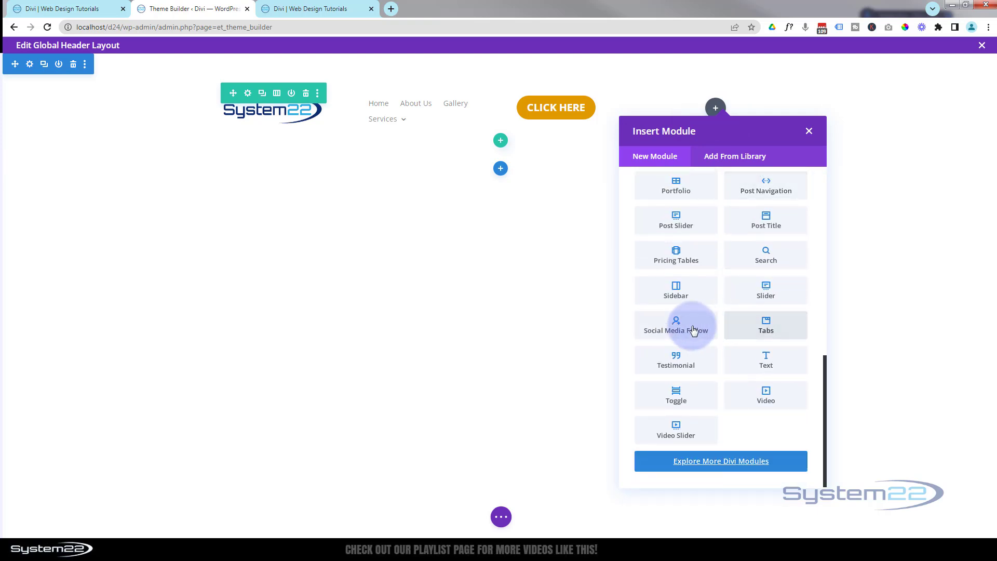
left_click(684, 324)
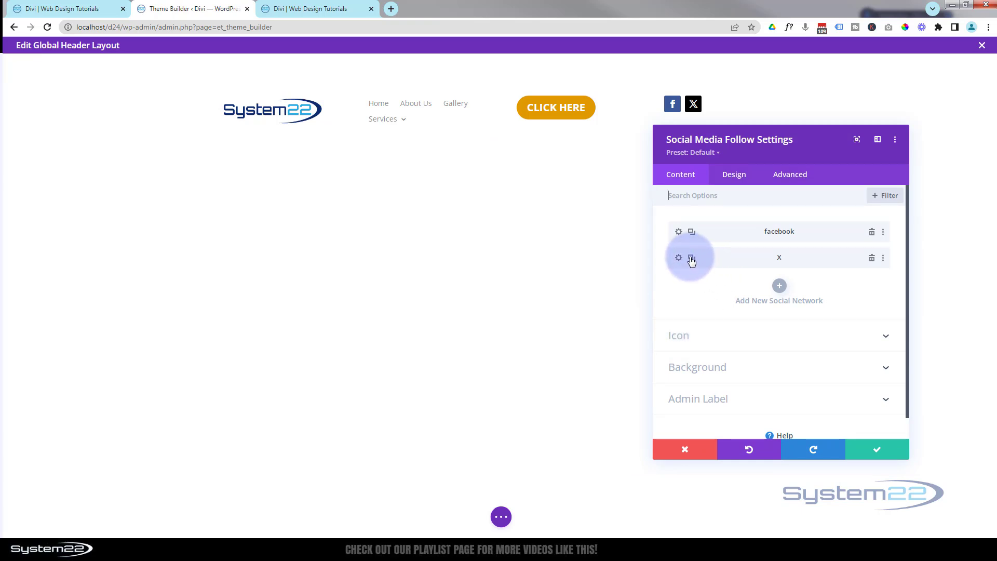
Step: Add a new social network to the Social Media Follow module and set it to LinkedIn
left_click(780, 287)
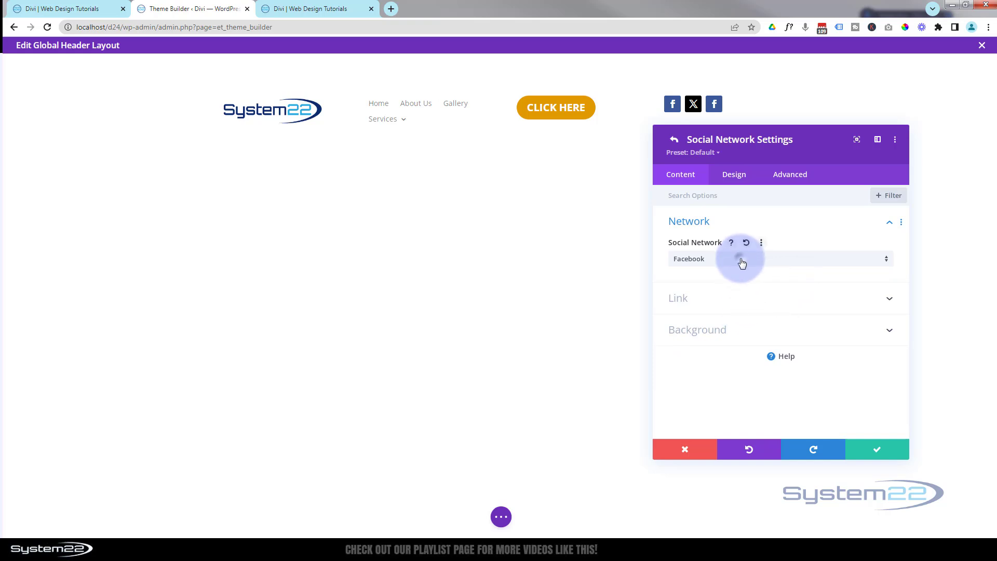
left_click(741, 260)
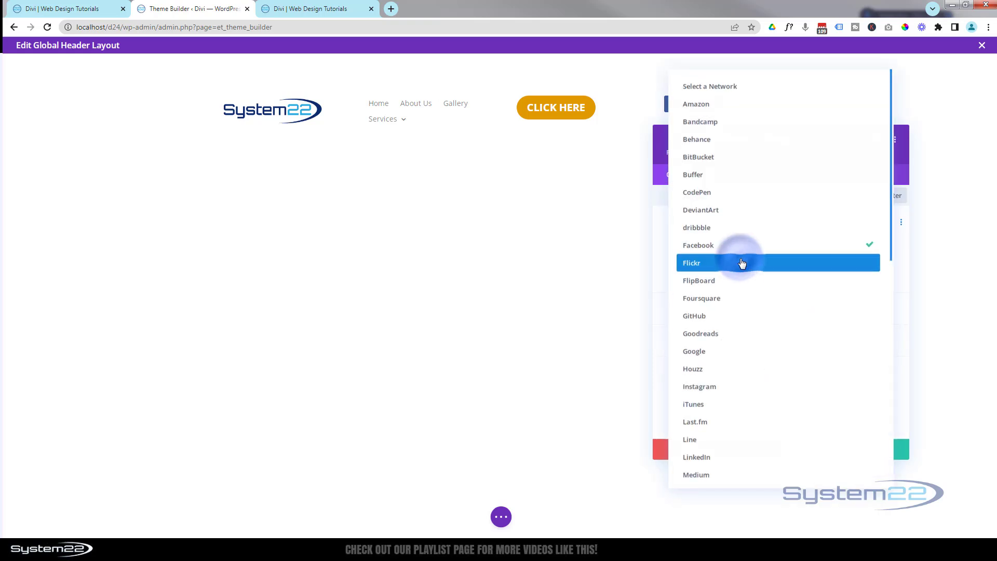
left_click(740, 460)
left_click(882, 455)
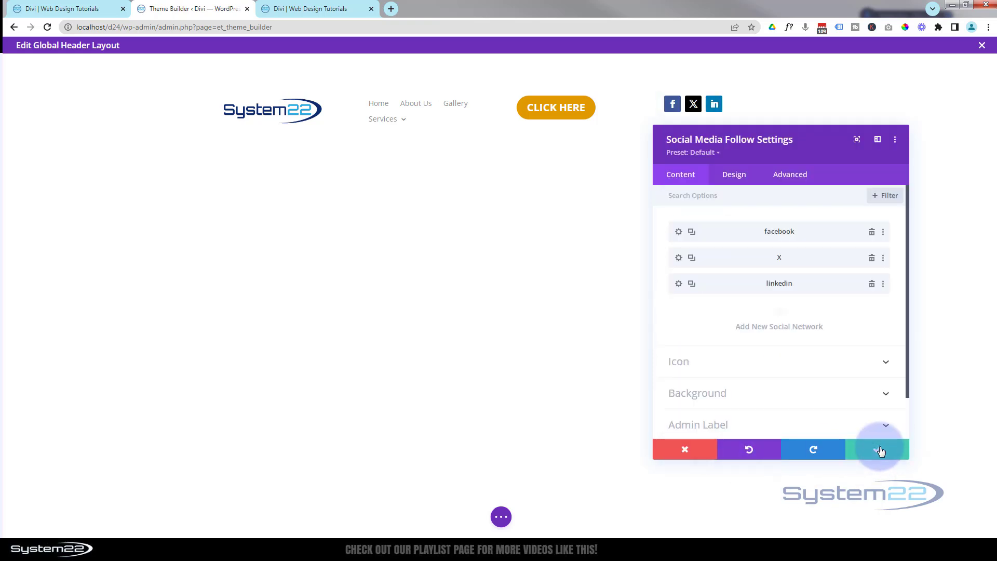
Step: Add an Instagram network, look at its account link URL setting, and save the Social Media Follow module
left_click(780, 313)
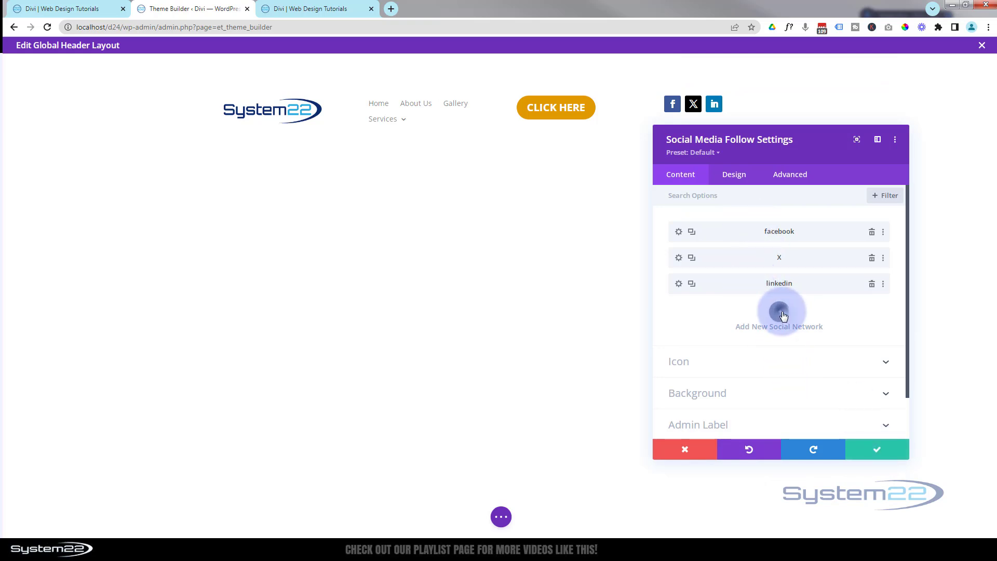
left_click(746, 259)
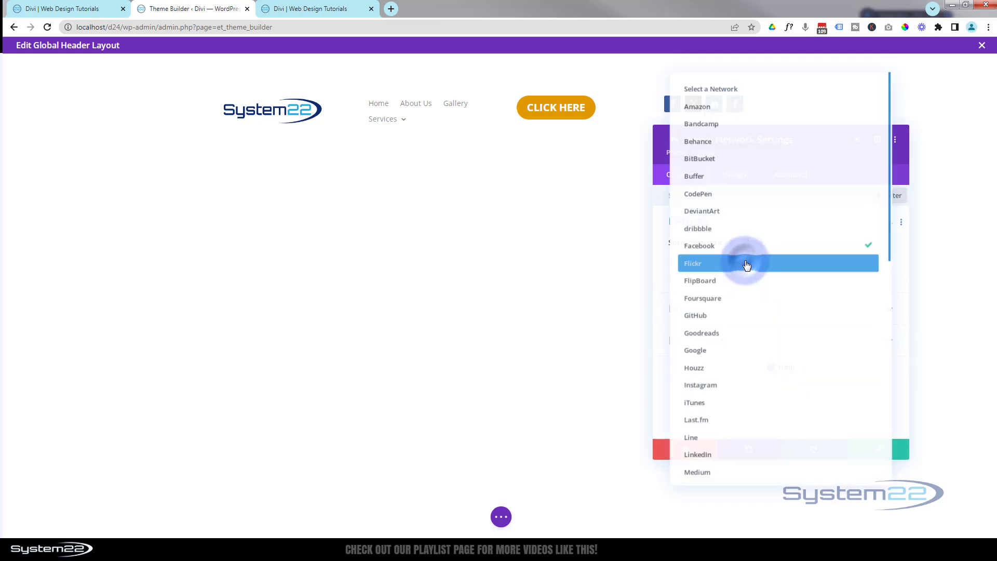
left_click(756, 387)
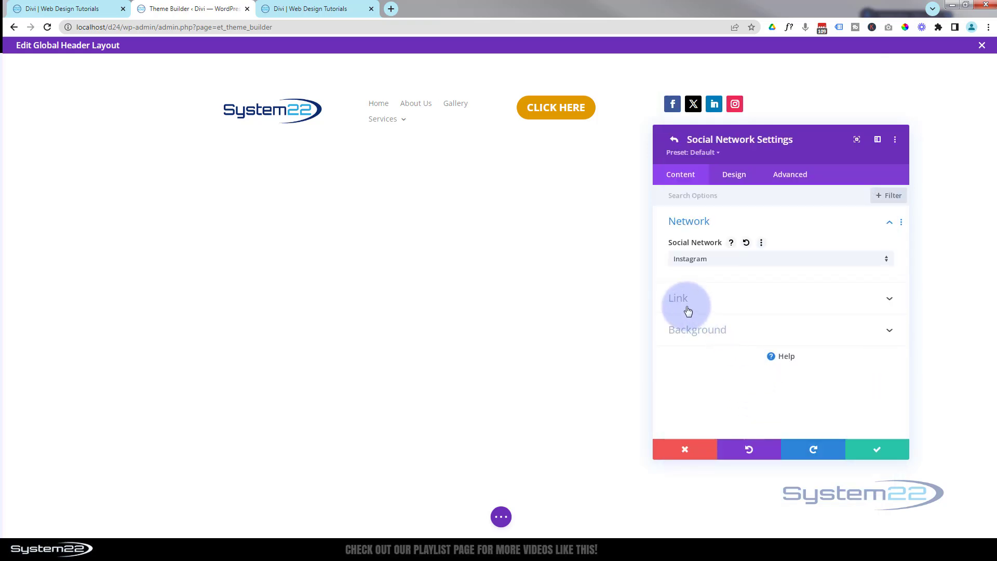
left_click(732, 304)
left_click(696, 296)
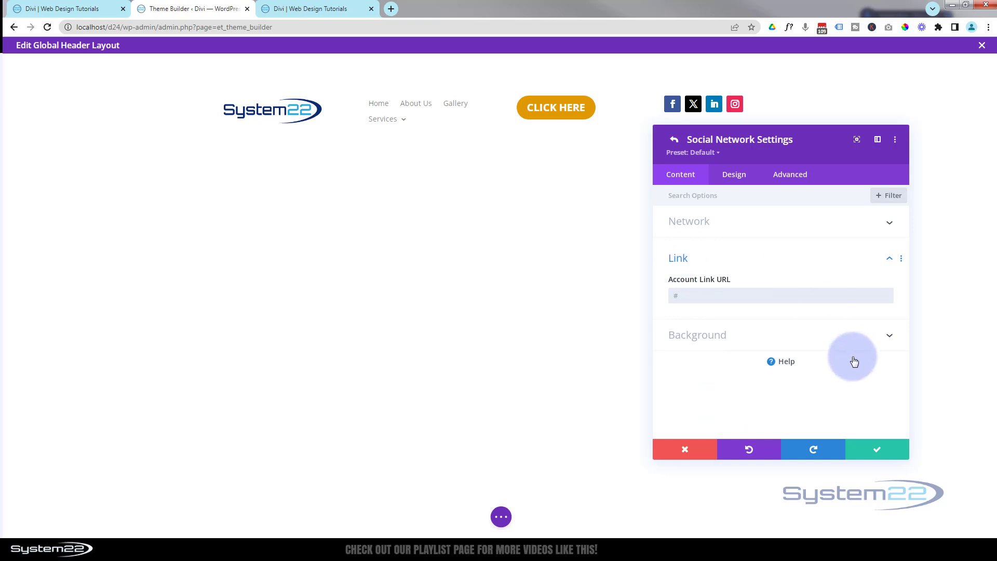
left_click(889, 455)
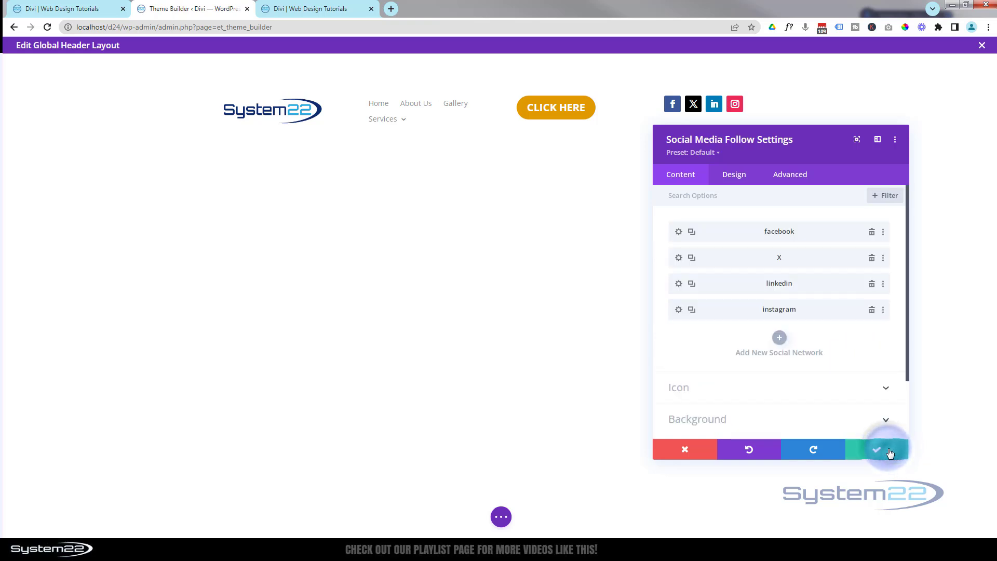
left_click(890, 452)
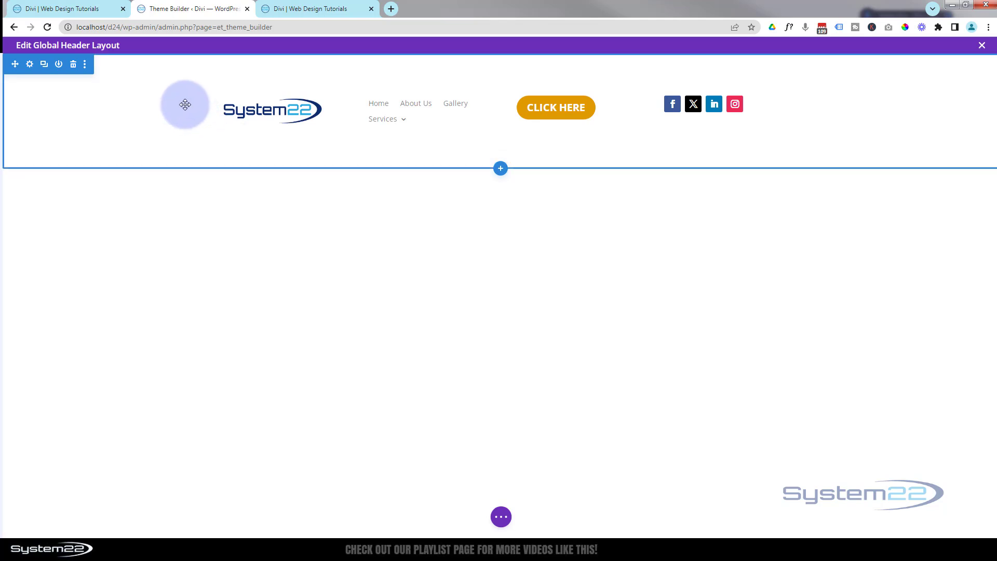
Step: Set both the width and the max width of the header row to 100%
left_click_drag(185, 104, 111, 116)
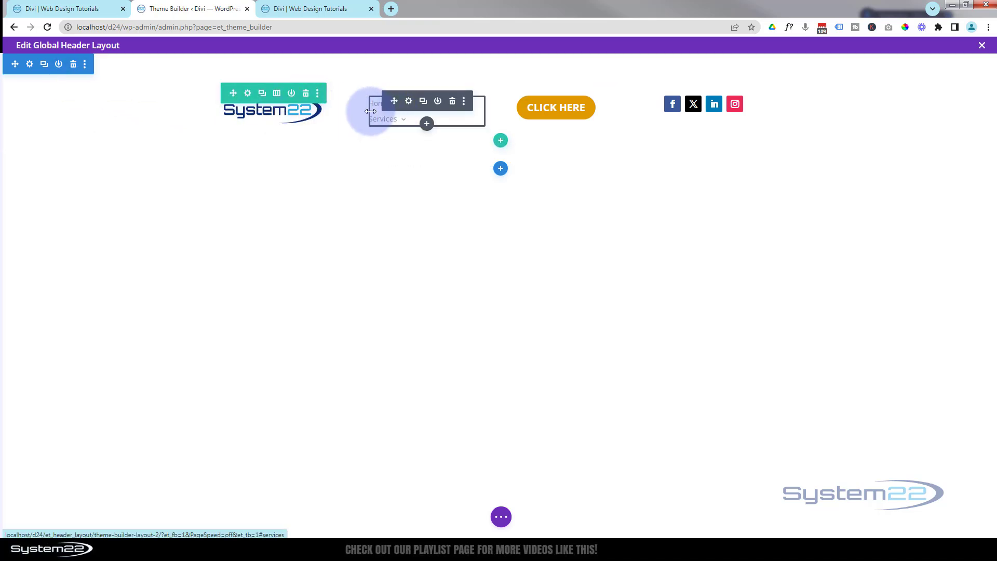
left_click(248, 94)
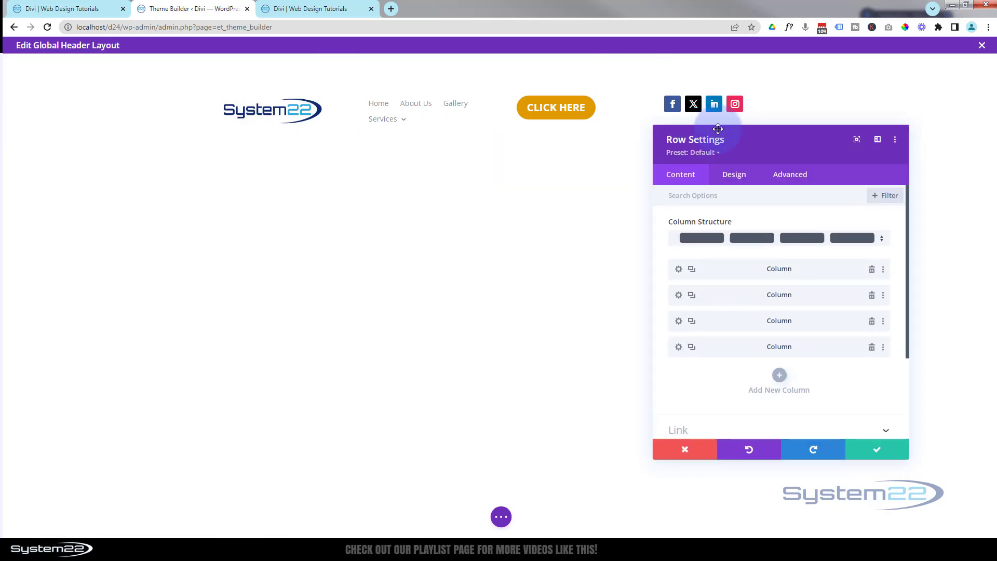
left_click(743, 177)
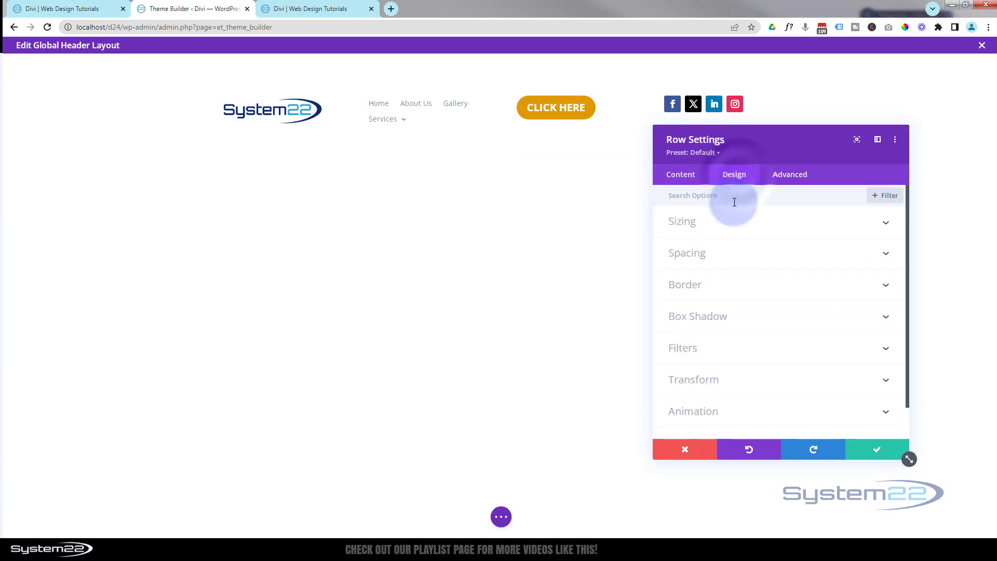
left_click(742, 236)
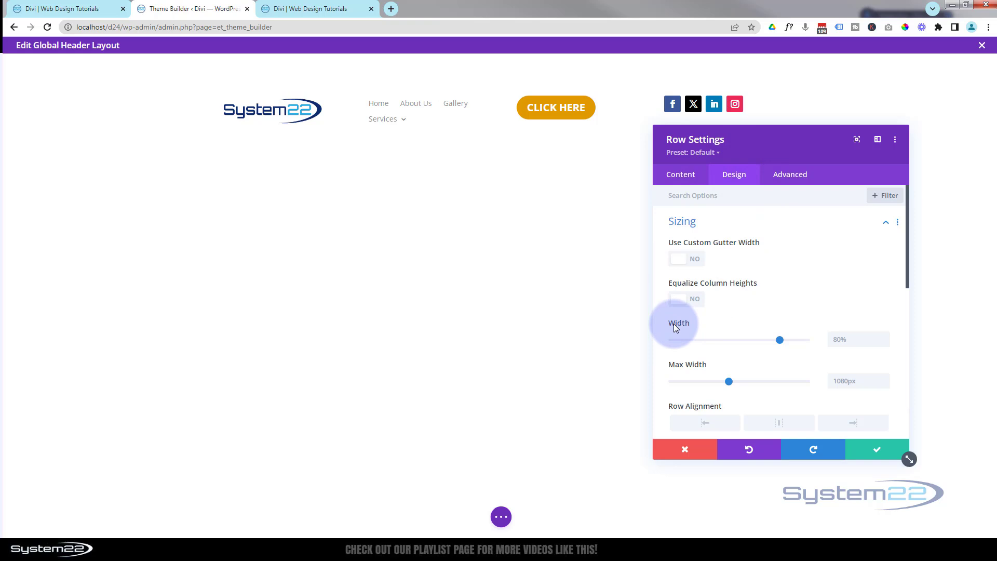
left_click_drag(779, 341, 820, 342)
left_click(842, 378)
type("100%")
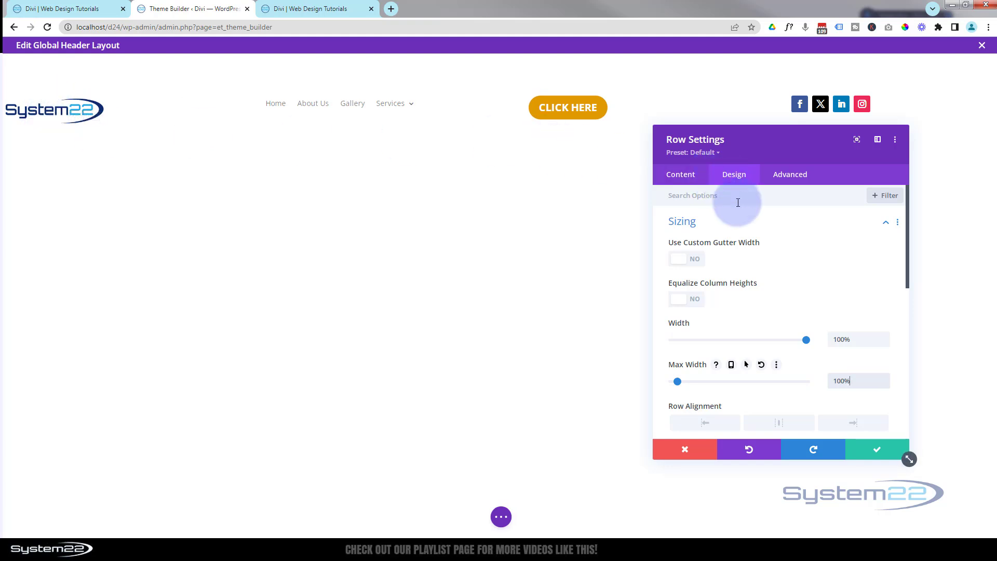
Step: Give the header row 15% padding on the left and right, and save the row settings
left_click(745, 223)
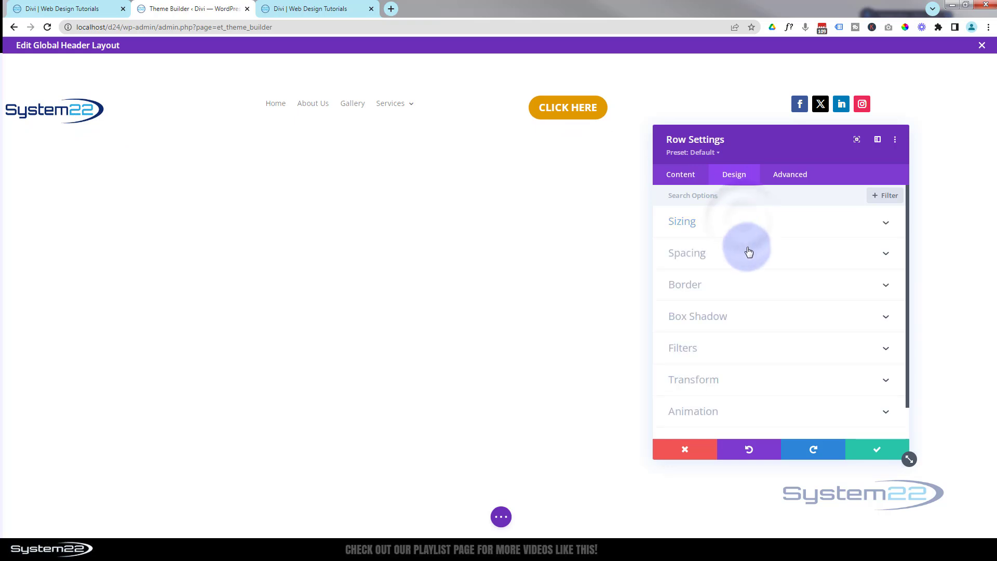
left_click(757, 261)
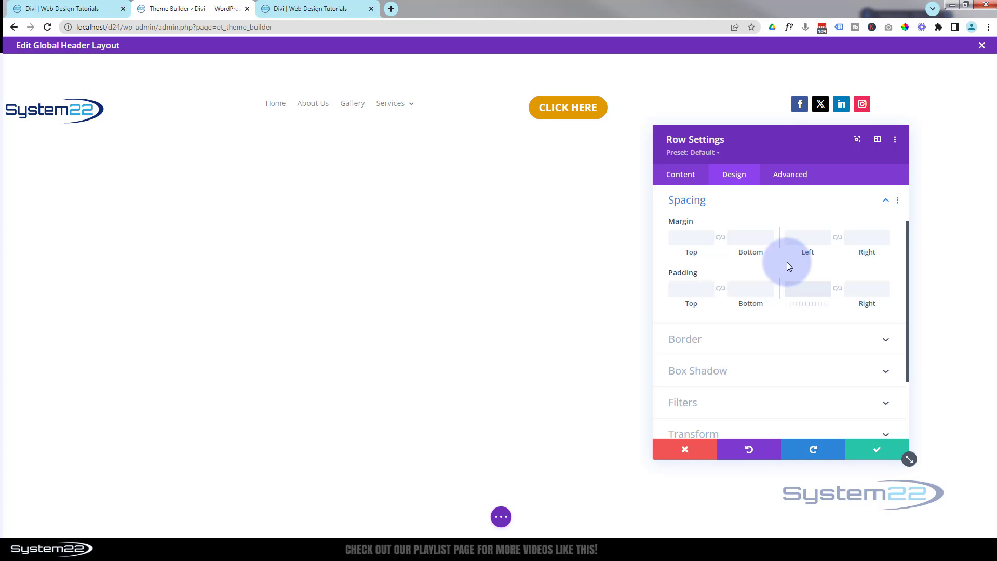
type("15px")
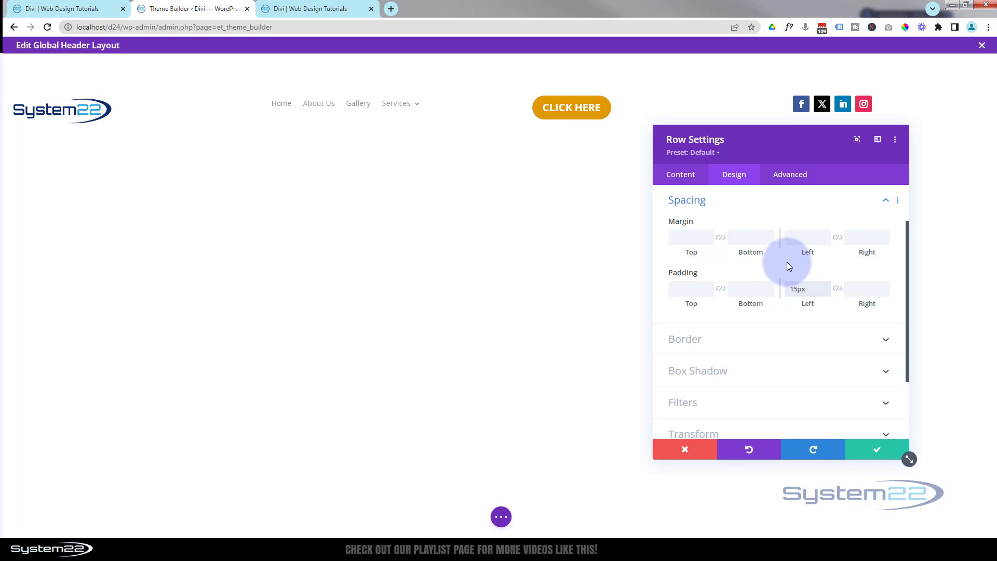
left_click_drag(811, 290, 798, 289)
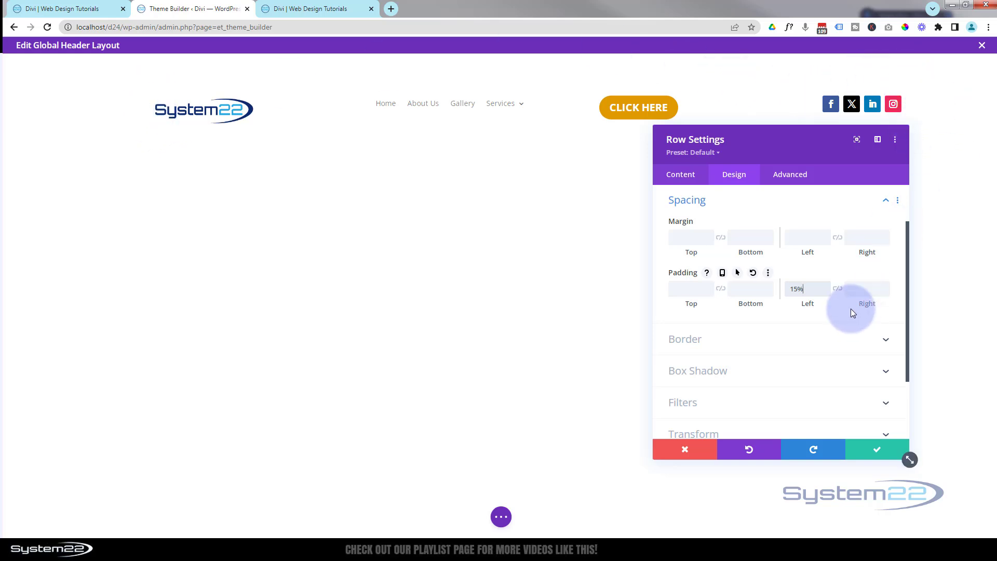
left_click(838, 289)
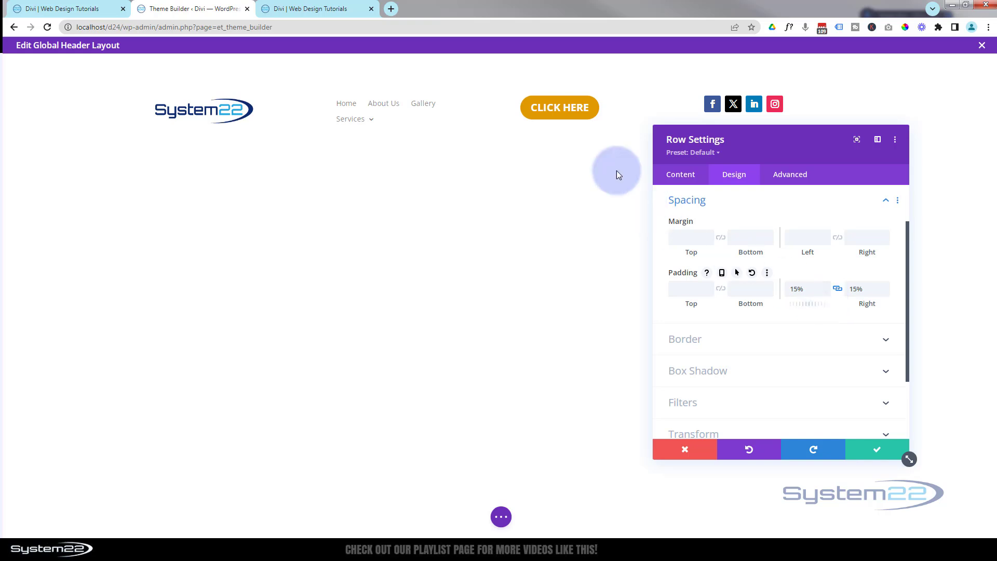
left_click(889, 452)
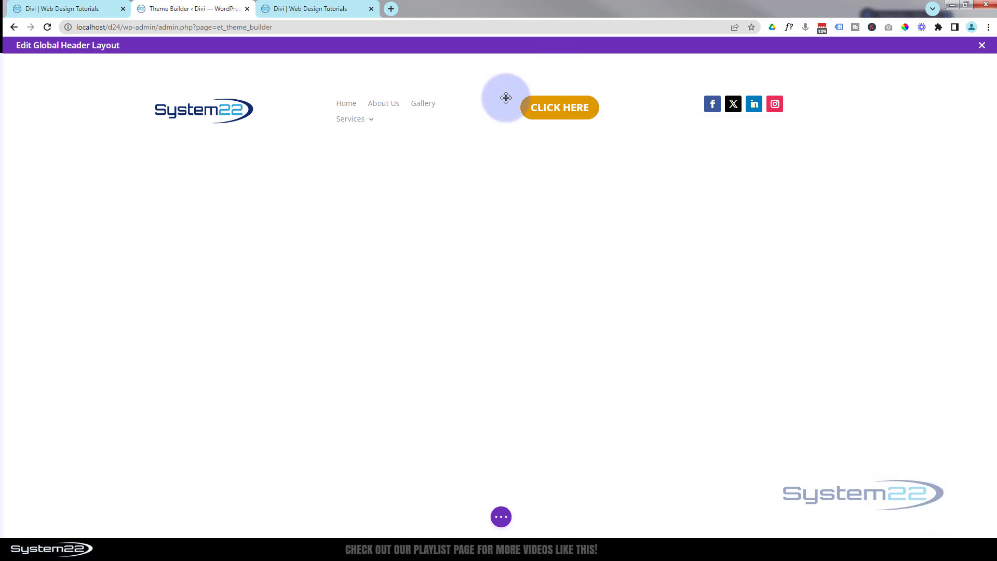
Step: Give the header section a 1px bottom border
left_click(30, 66)
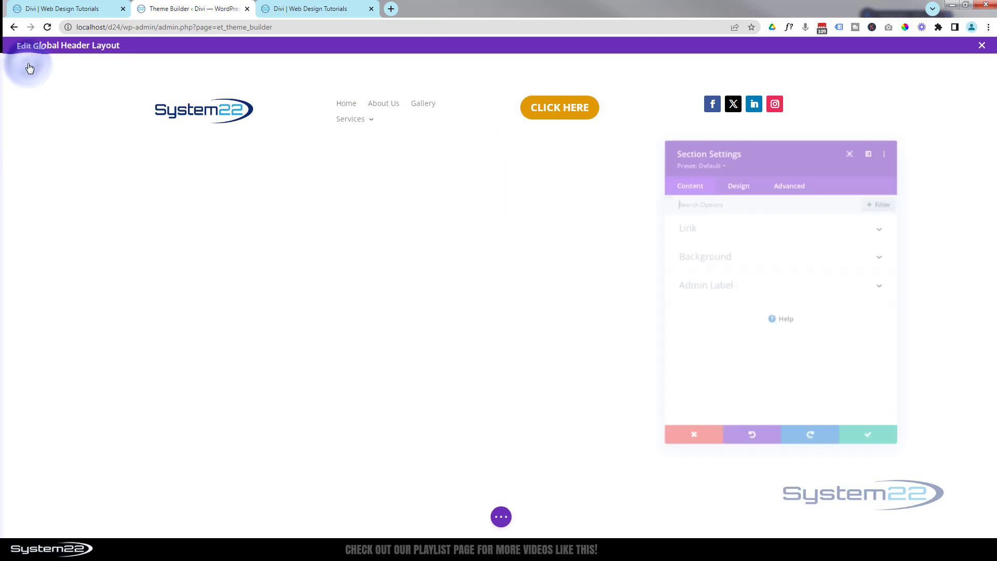
left_click(733, 179)
left_click(770, 354)
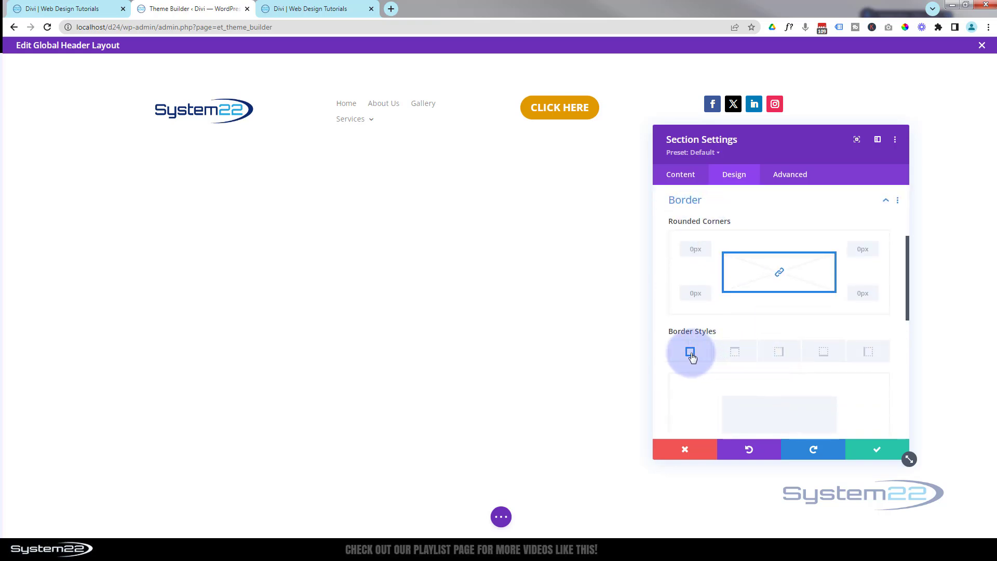
left_click(824, 355)
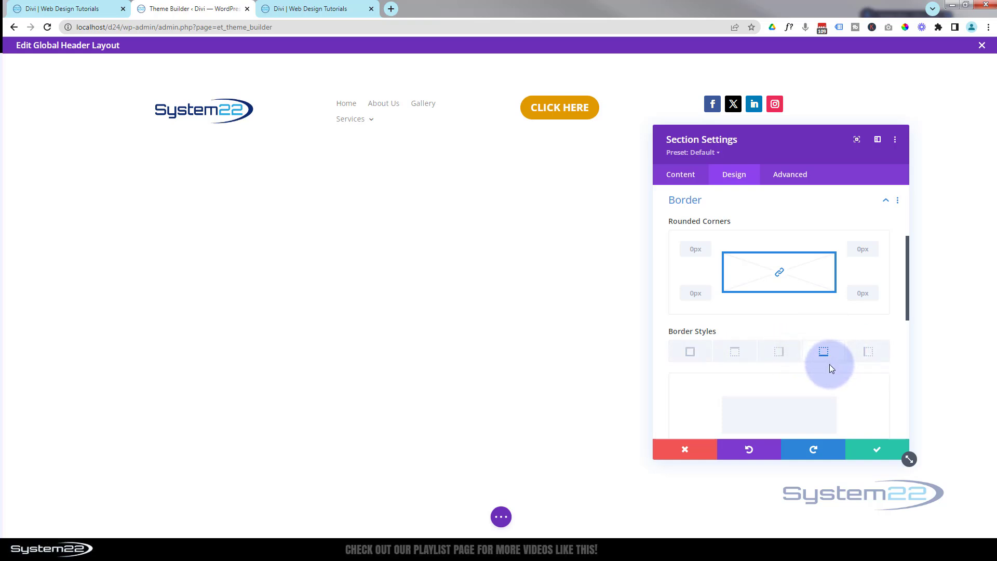
scroll(830, 364, "down", 2)
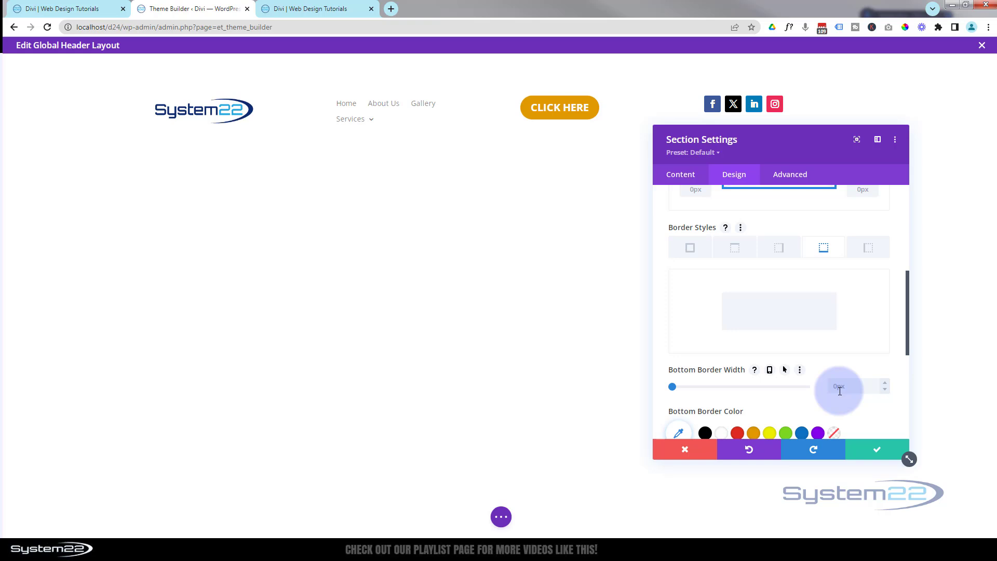
left_click(884, 382)
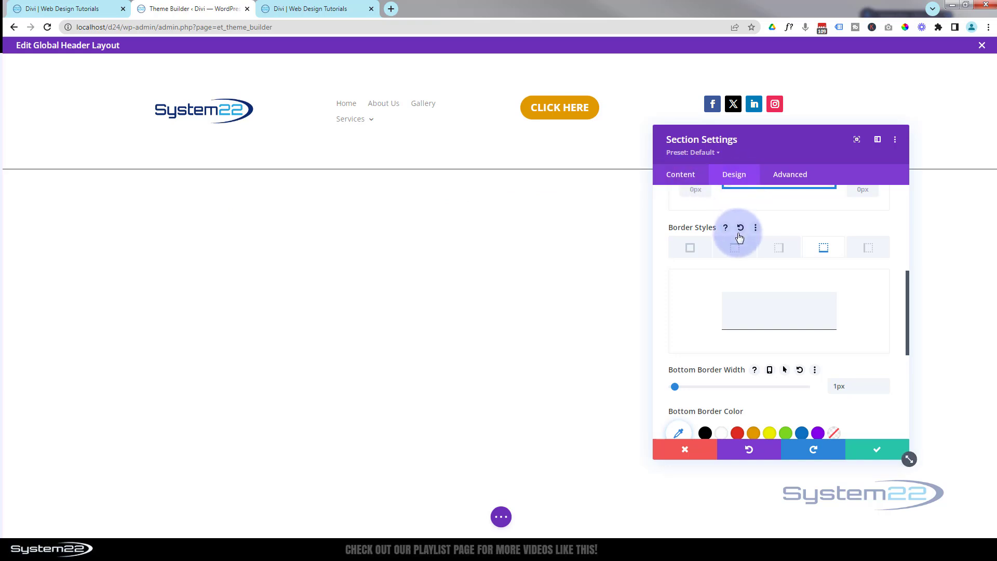
Step: Set the header section's top and bottom padding to 0px and save the section settings
scroll(740, 259, "up", 2)
scroll(740, 258, "up", 2)
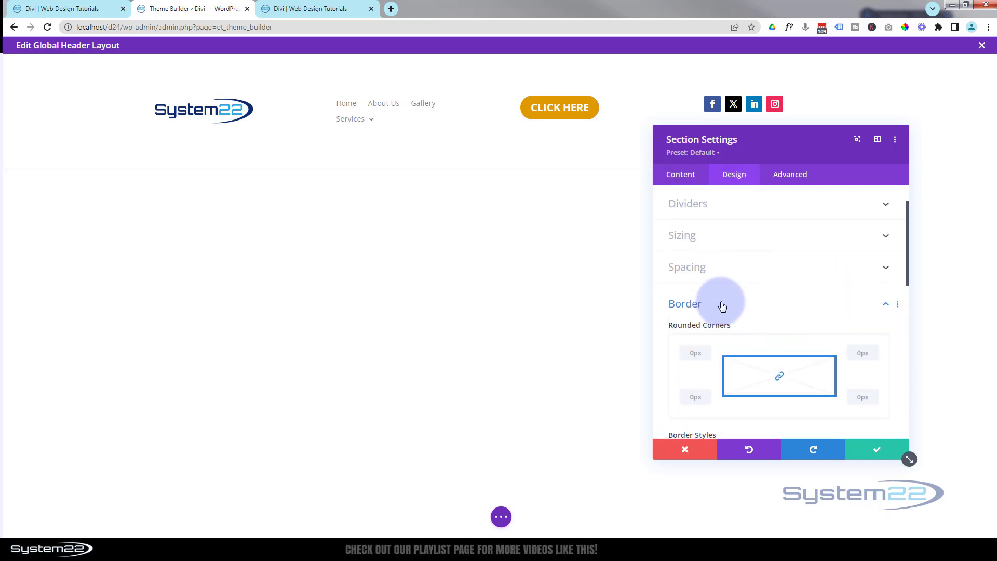
left_click(718, 301)
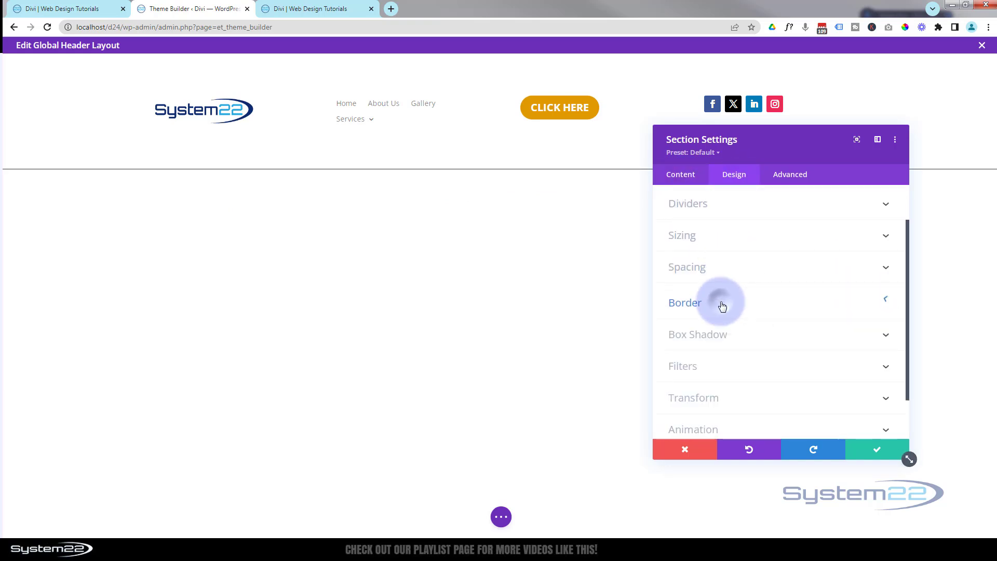
left_click(736, 273)
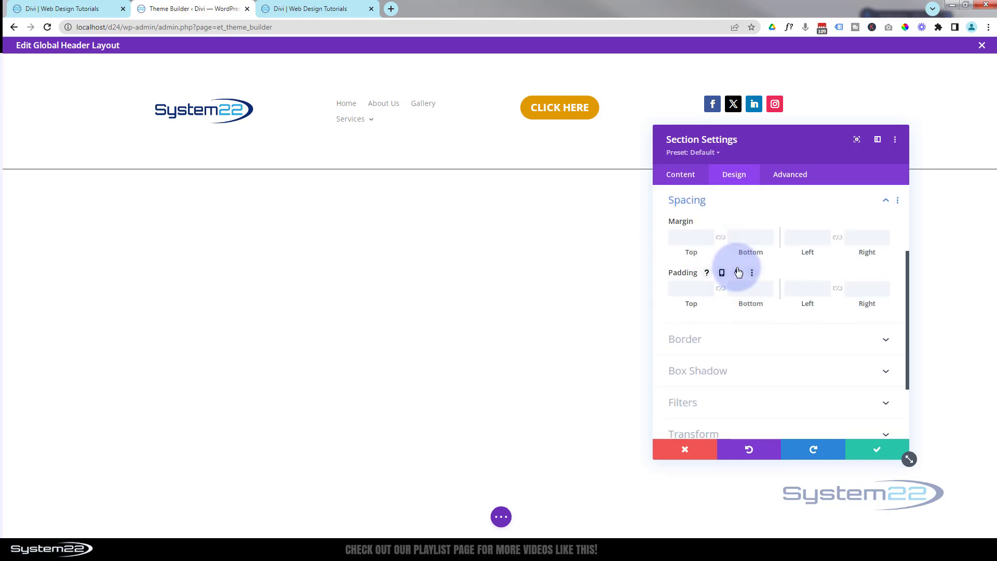
left_click(677, 289)
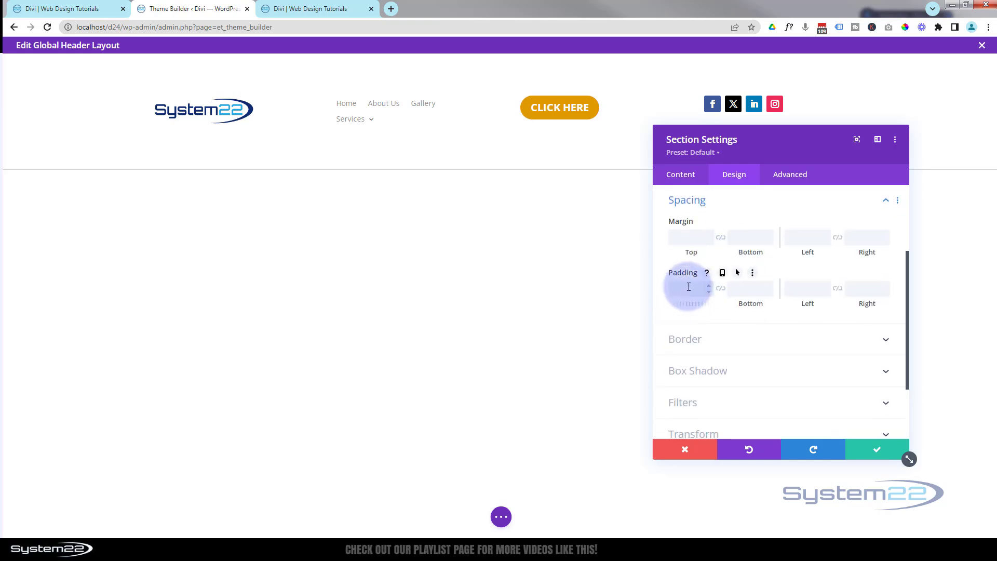
left_click(693, 200)
left_click(742, 202)
type("0px")
left_click(721, 289)
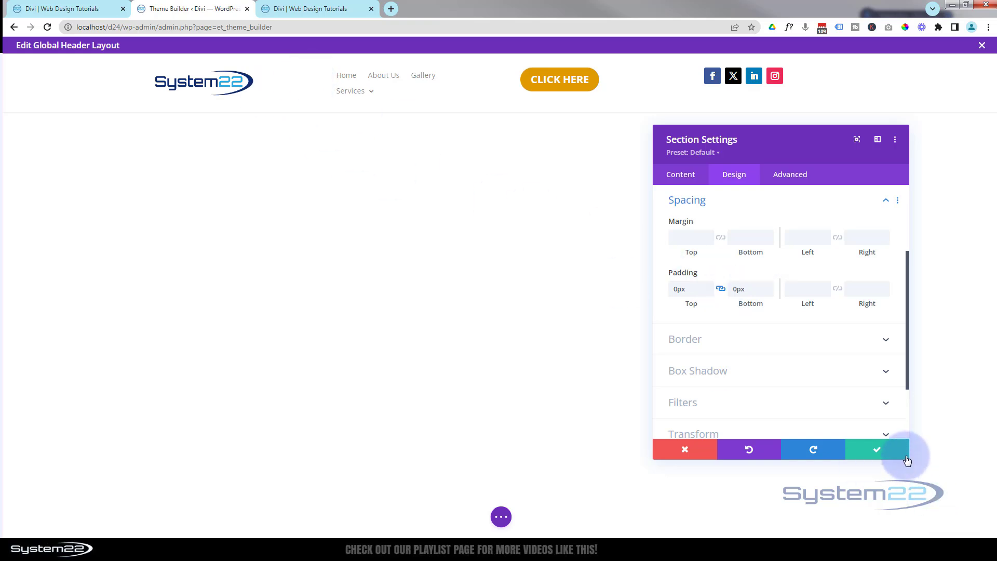
left_click(878, 451)
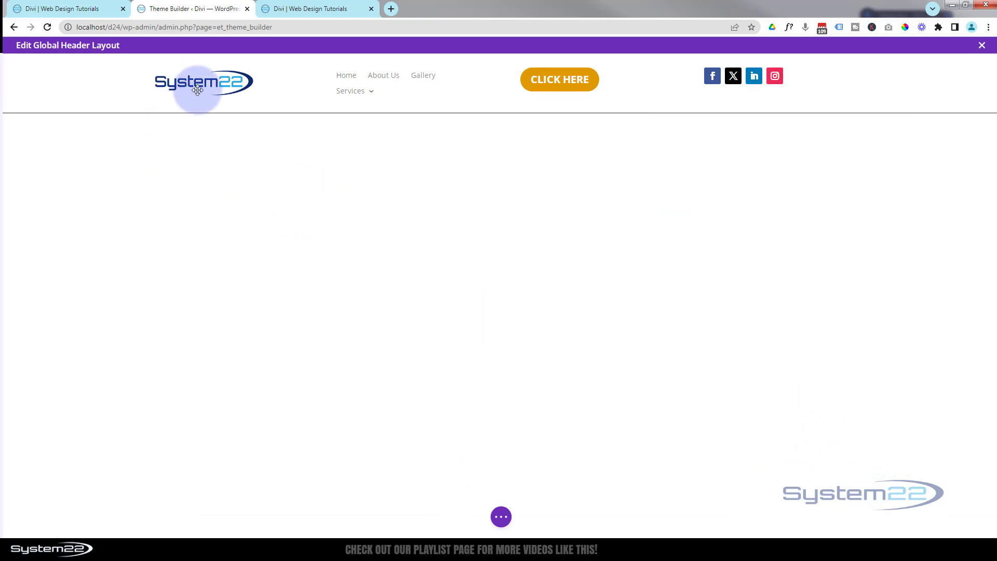
mouse_move(197, 89)
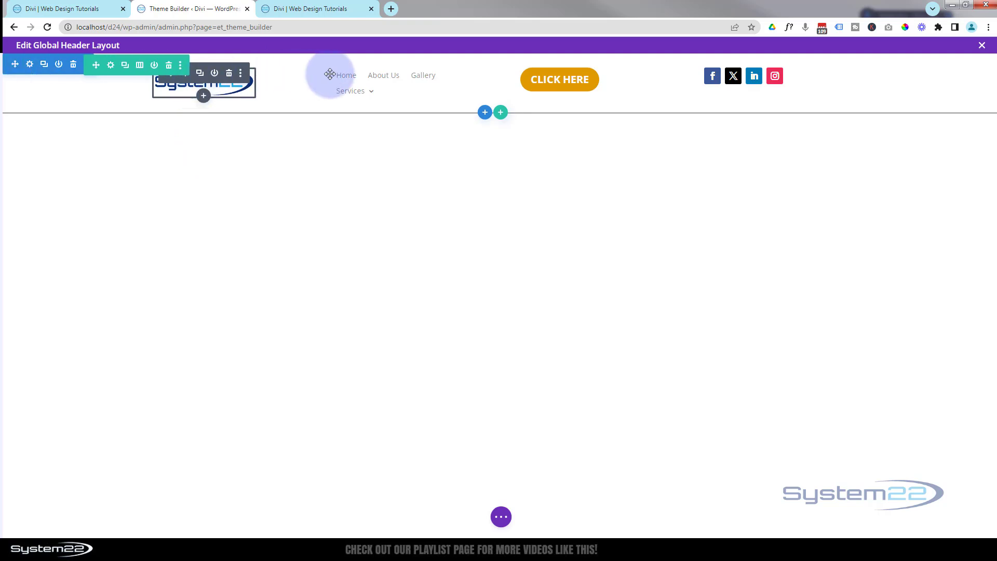
Step: Enable a custom gutter width for the header row and set it to 1
mouse_move(345, 76)
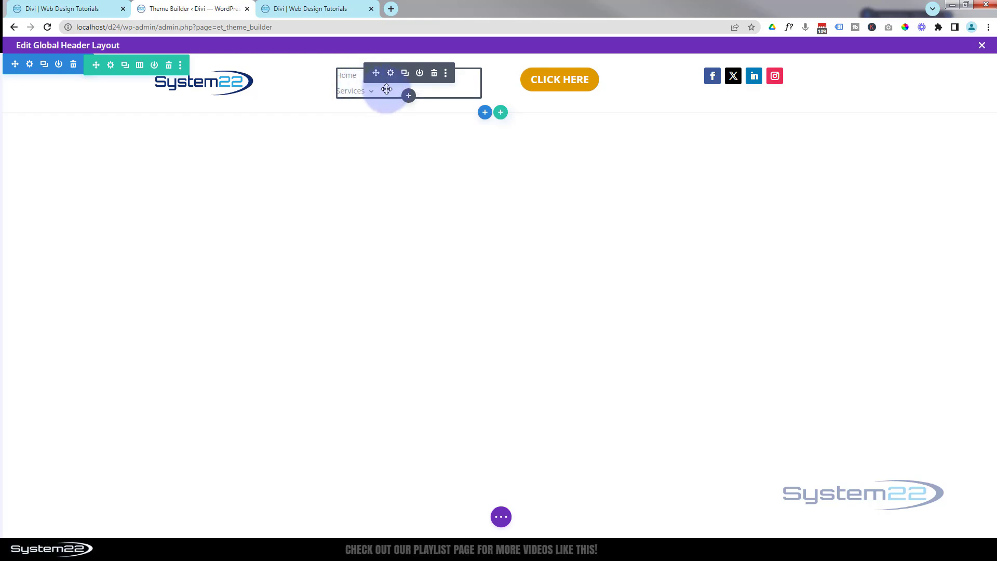
left_click_drag(387, 89, 481, 95)
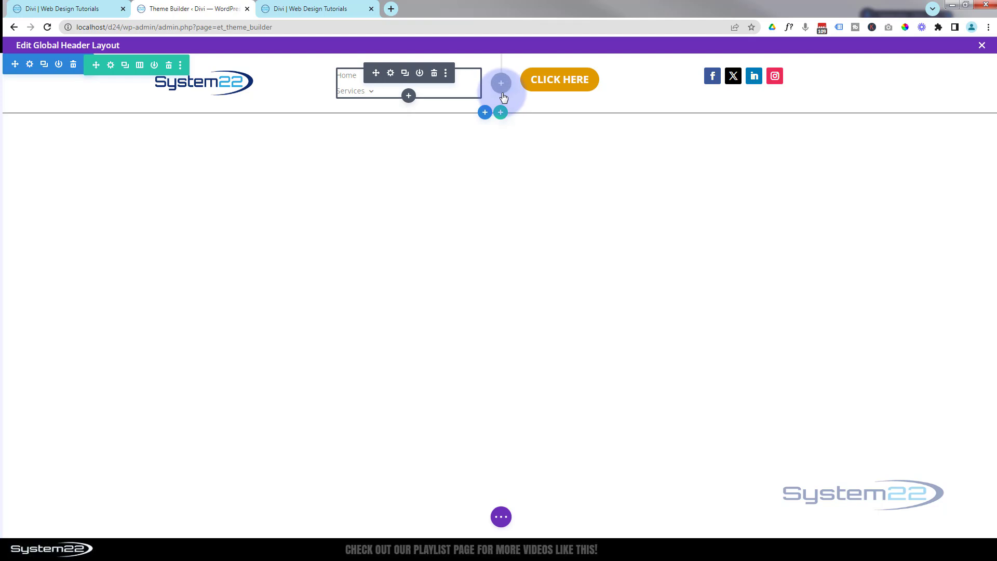
left_click(110, 65)
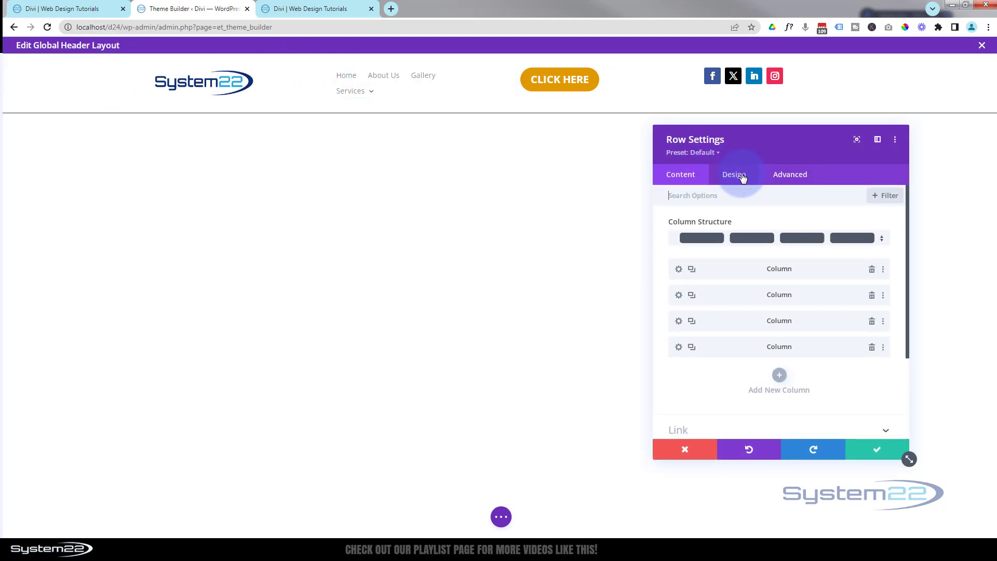
left_click(741, 177)
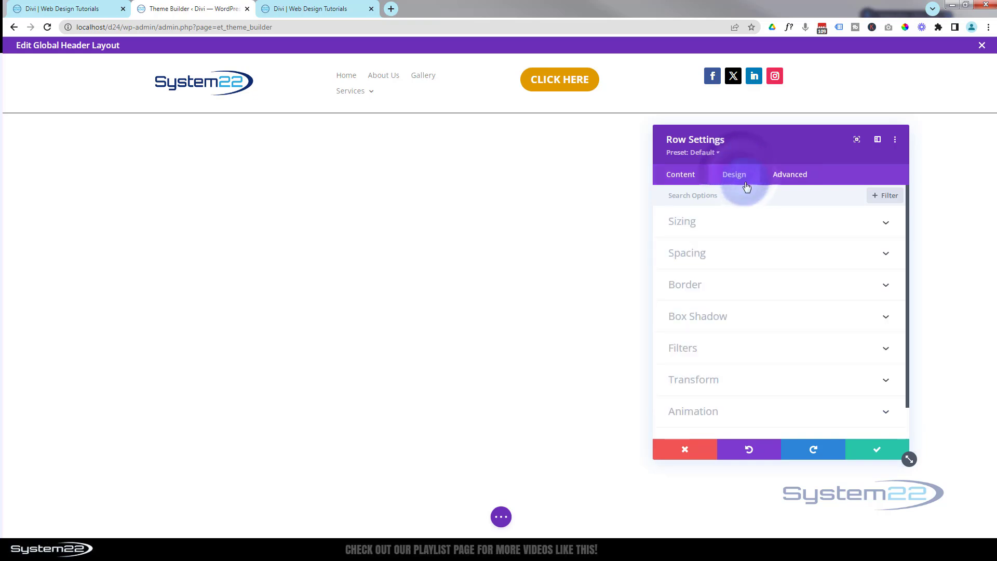
left_click(746, 223)
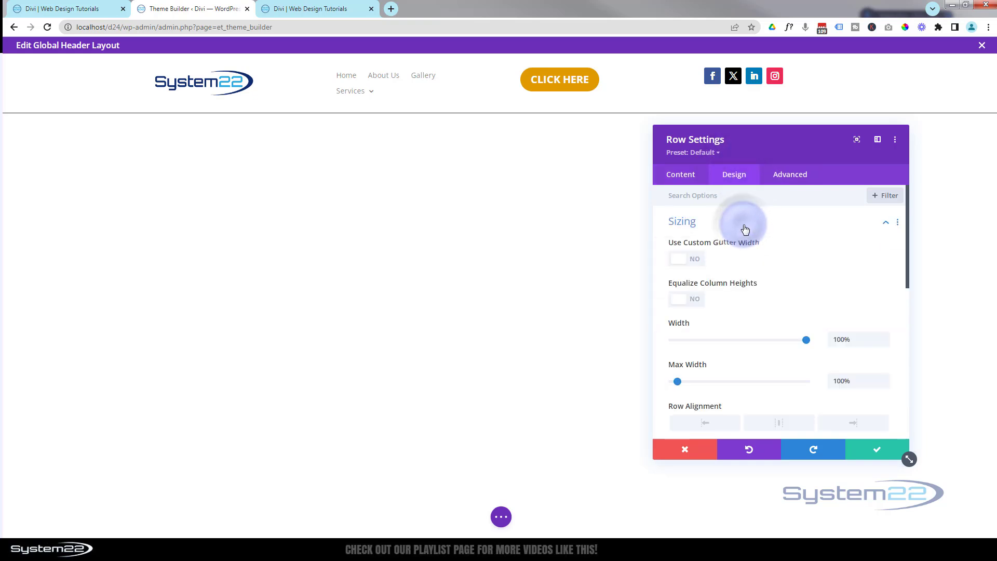
left_click(698, 263)
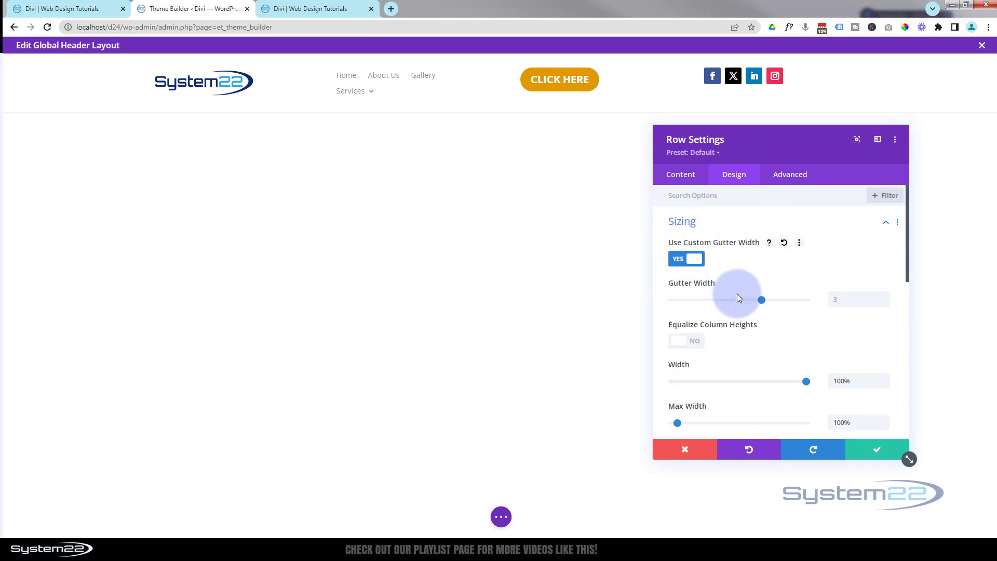
left_click_drag(749, 303, 730, 302)
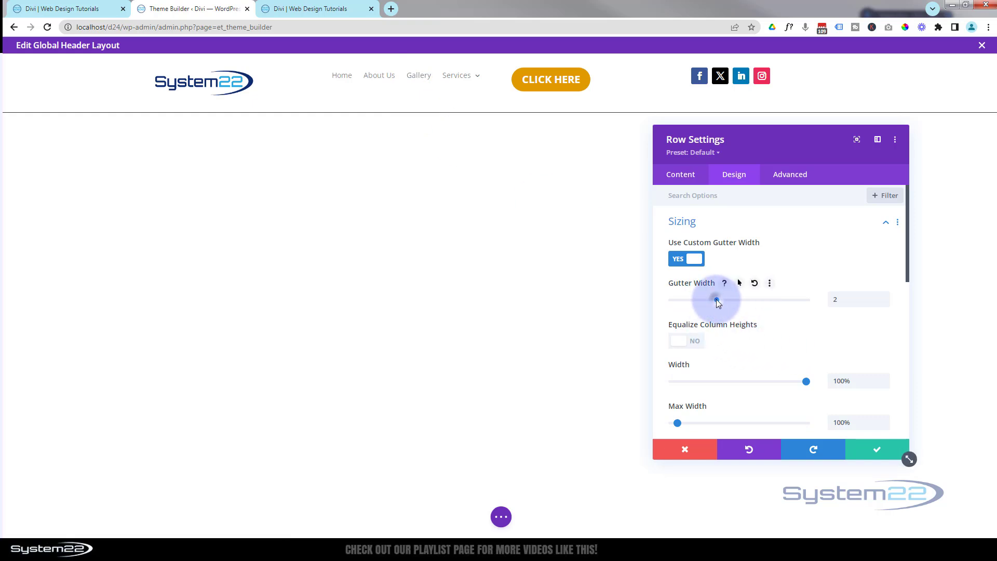
left_click_drag(705, 303, 664, 304)
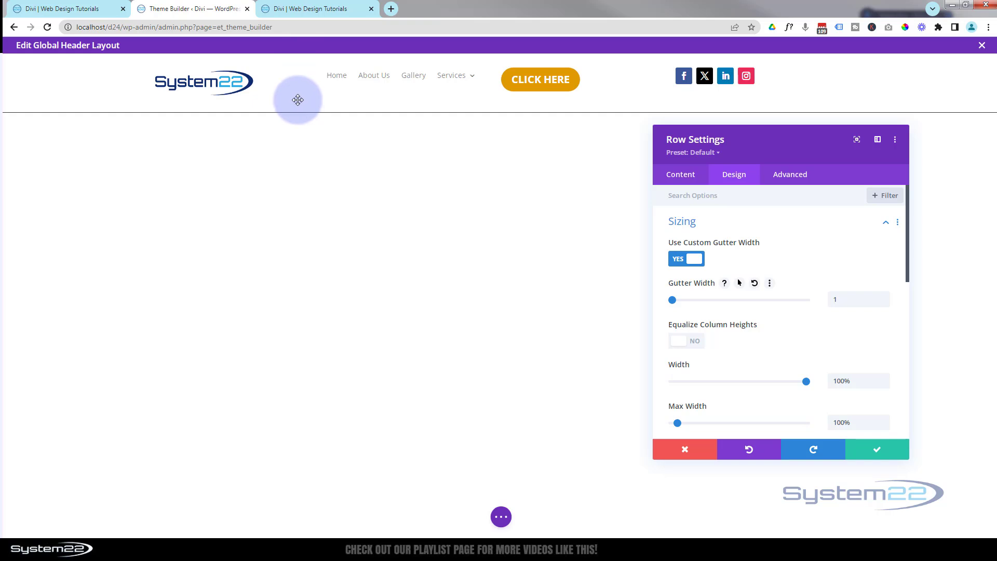
left_click(730, 223)
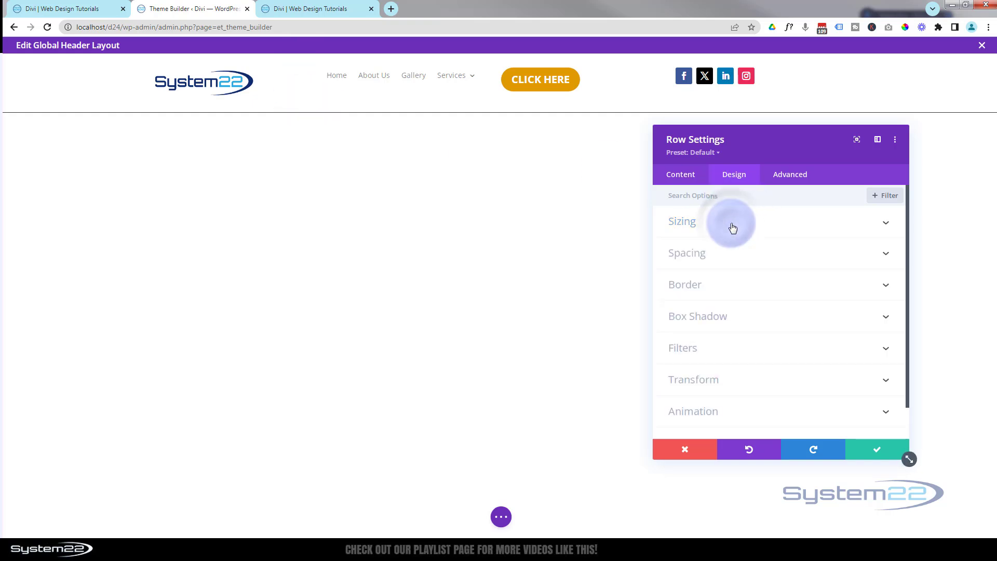
Step: Set the header row's top and bottom padding to 10px, linked, and save the row settings
left_click(750, 254)
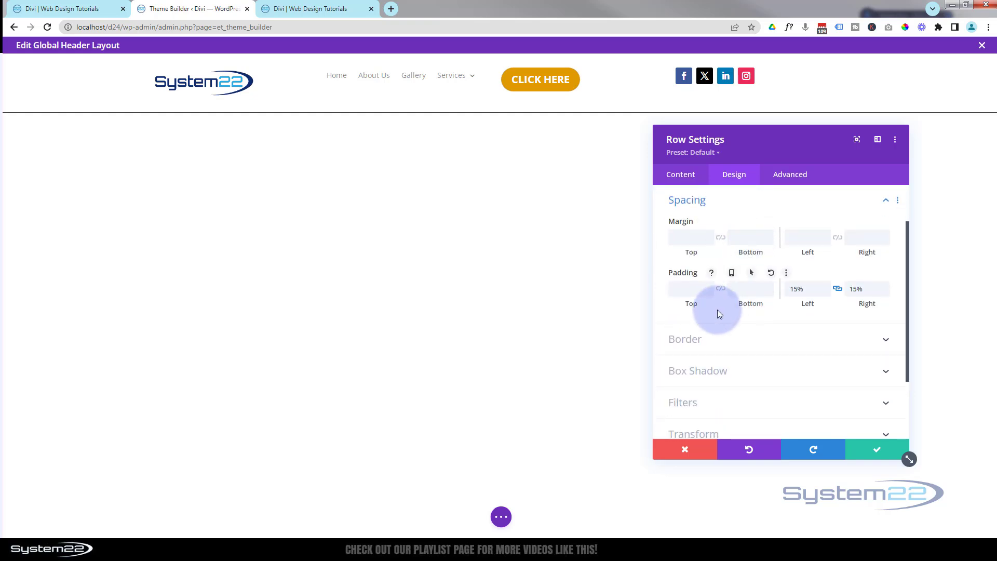
left_click(692, 297)
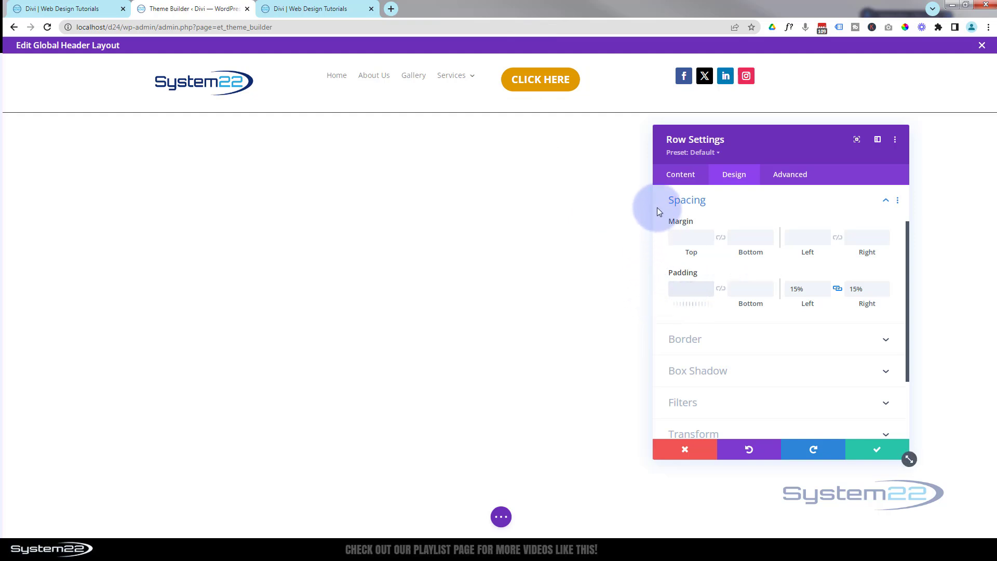
type("5px")
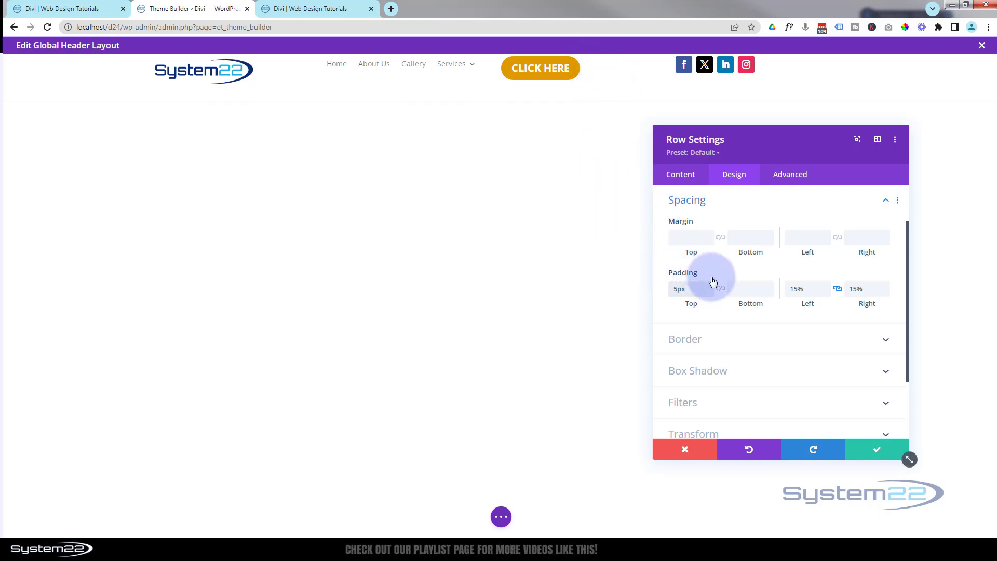
left_click(721, 289)
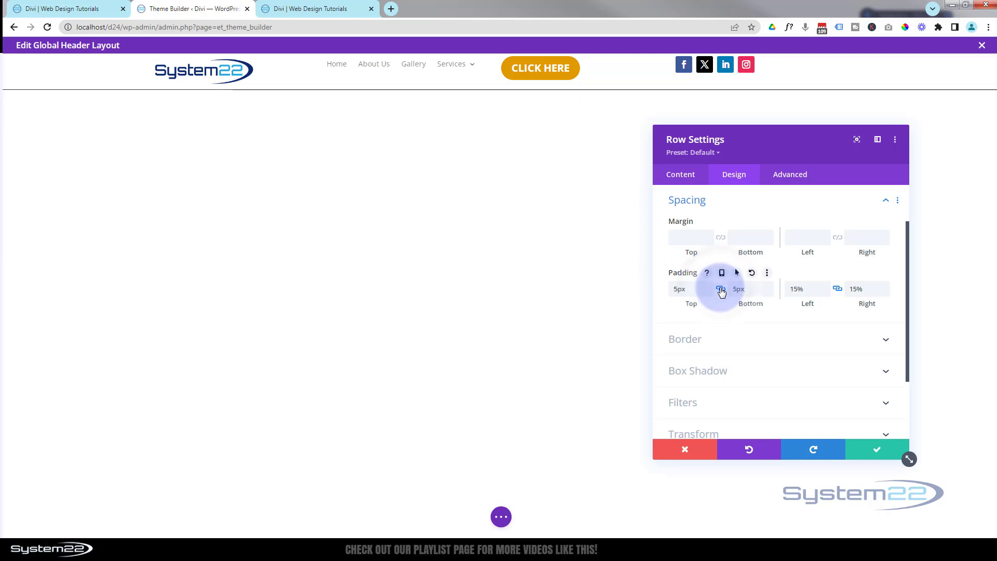
left_click_drag(674, 289, 677, 289)
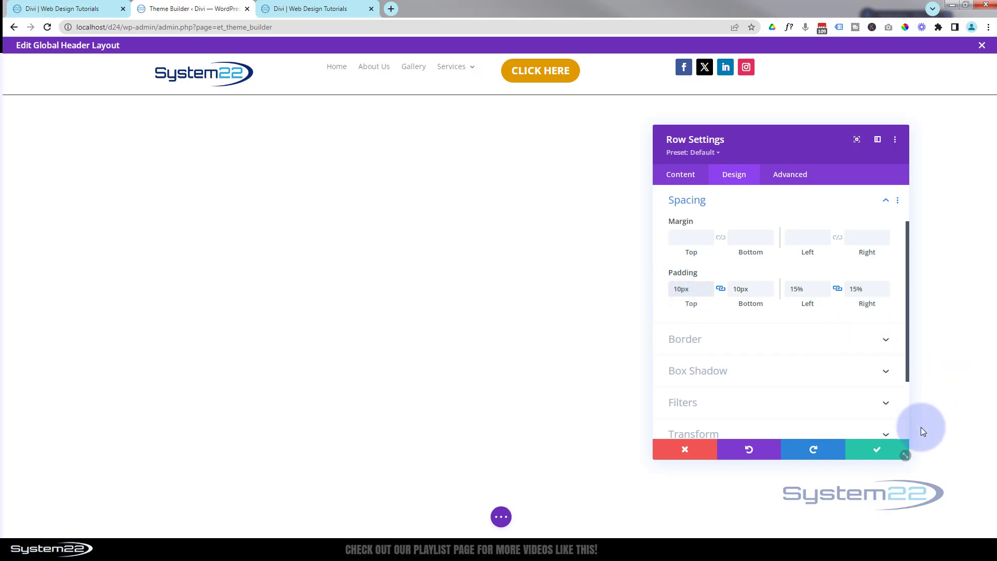
left_click(877, 449)
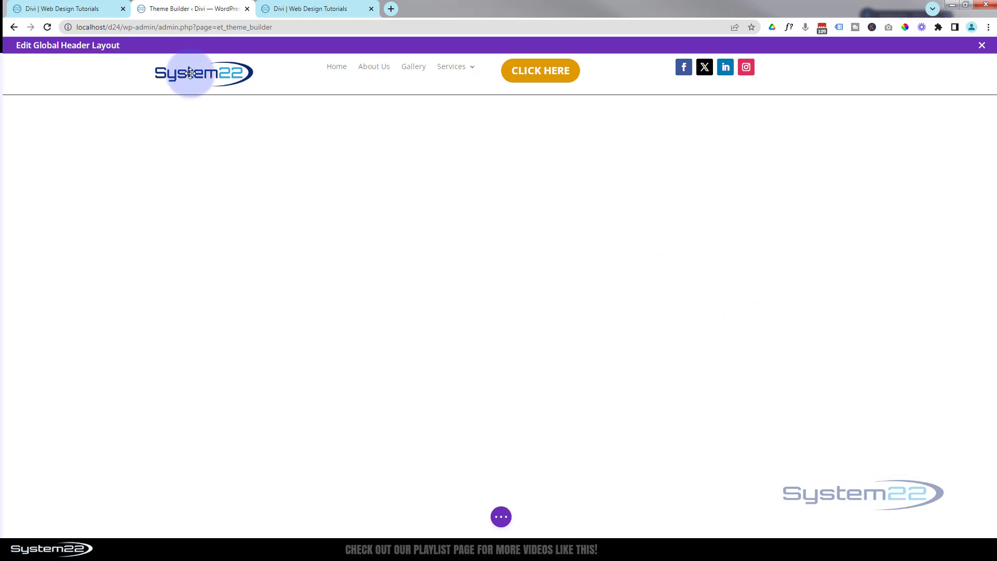
Step: Open the header menu module's settings and review its logo, elements and background options
mouse_move(203, 83)
mouse_move(366, 66)
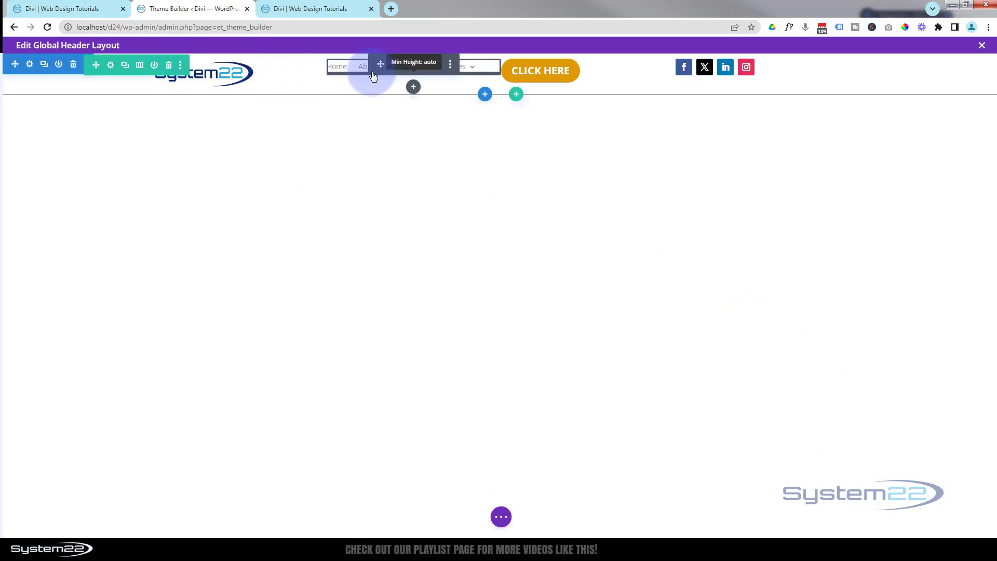
left_click(397, 66)
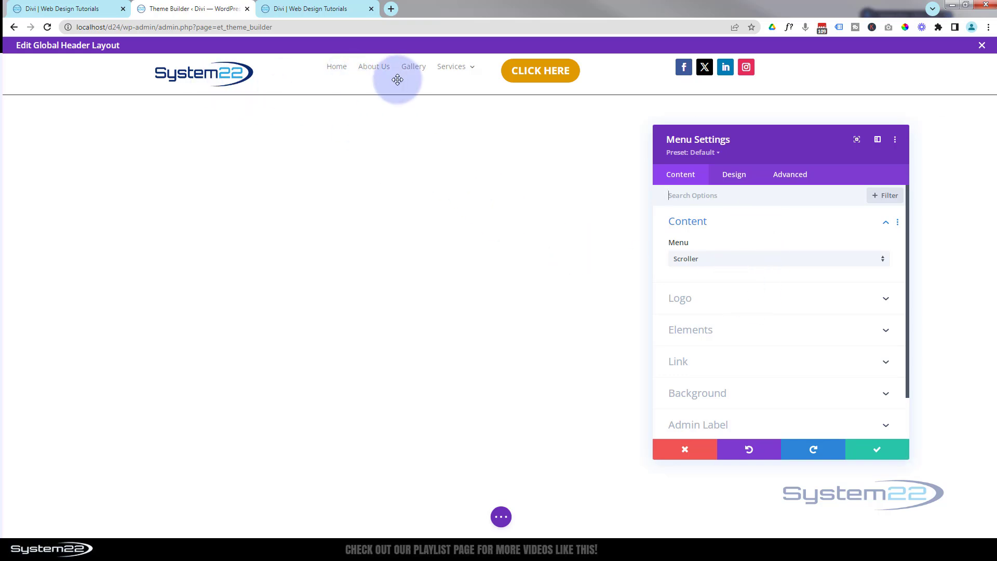
scroll(795, 279, "down", 2)
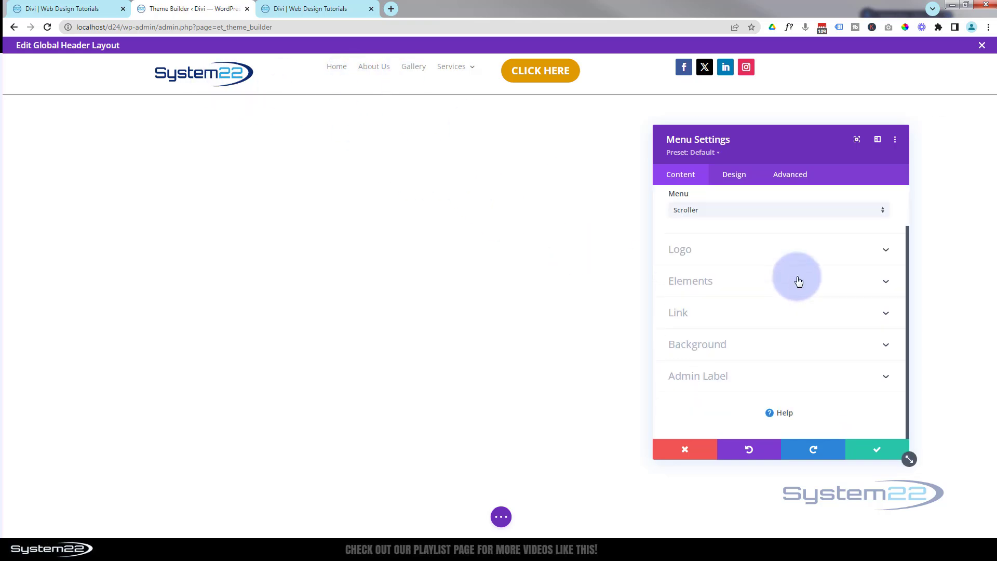
left_click(766, 249)
scroll(733, 301, "down", 1)
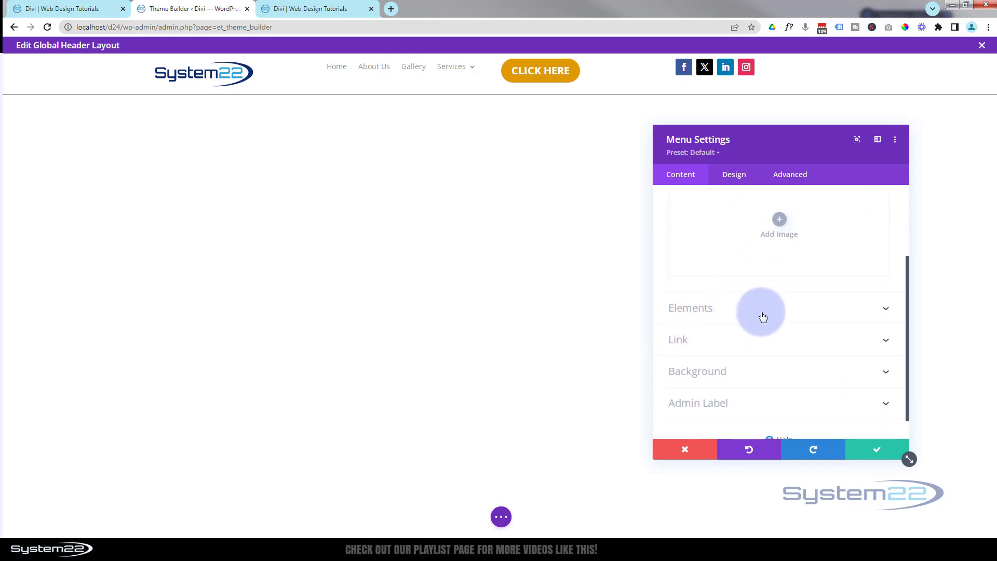
left_click(763, 312)
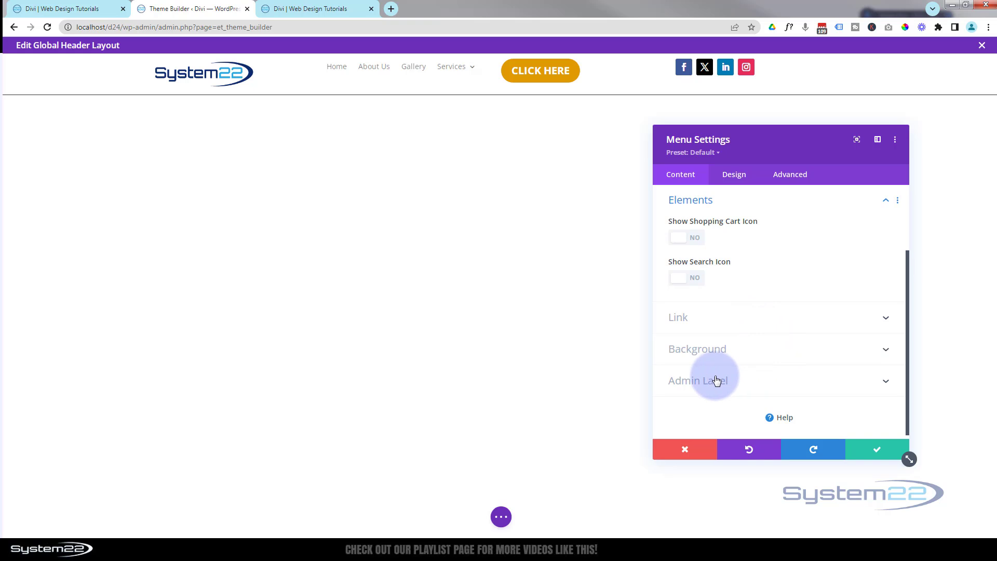
left_click(749, 355)
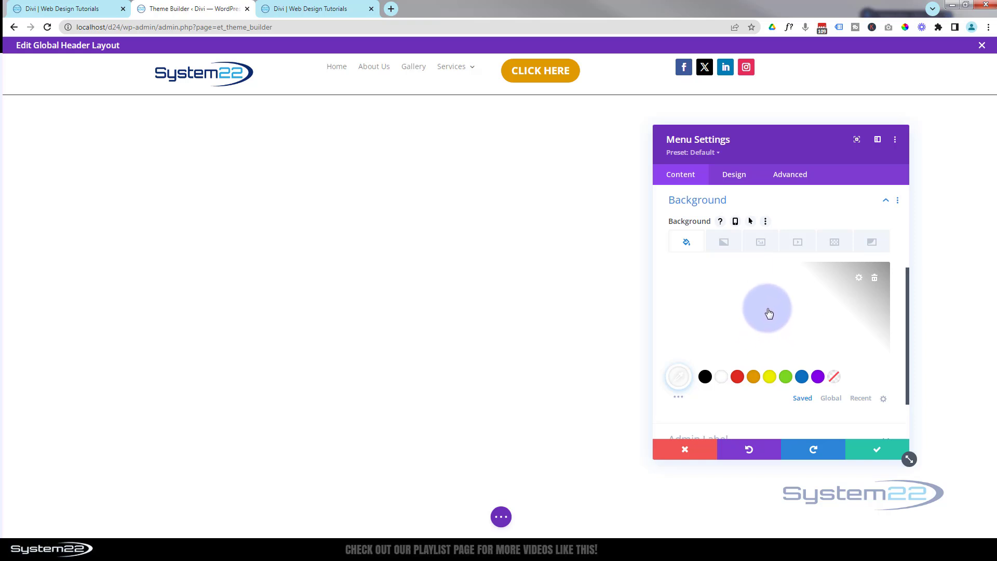
Step: Set the menu module's layout style to Centered
left_click(733, 176)
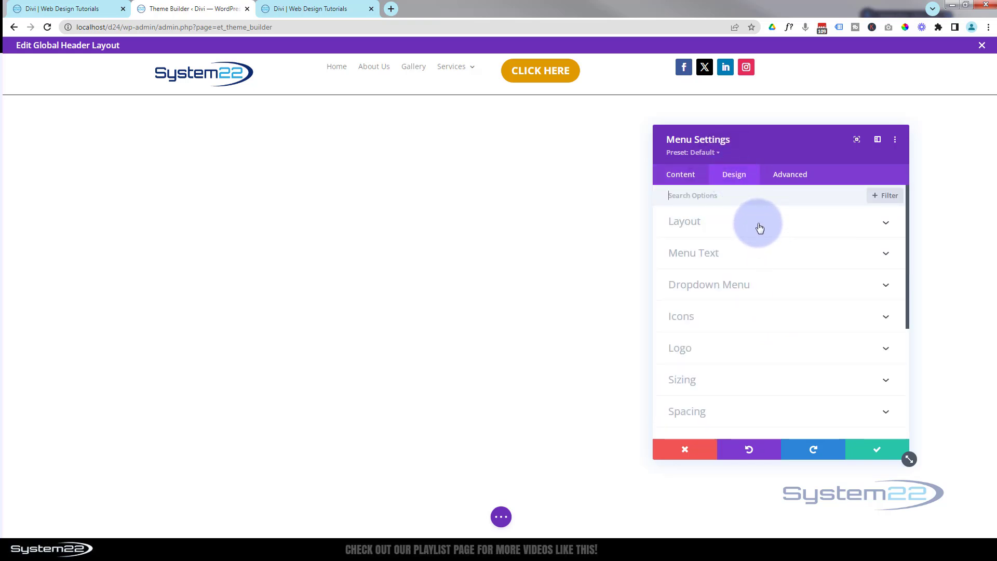
left_click(760, 229)
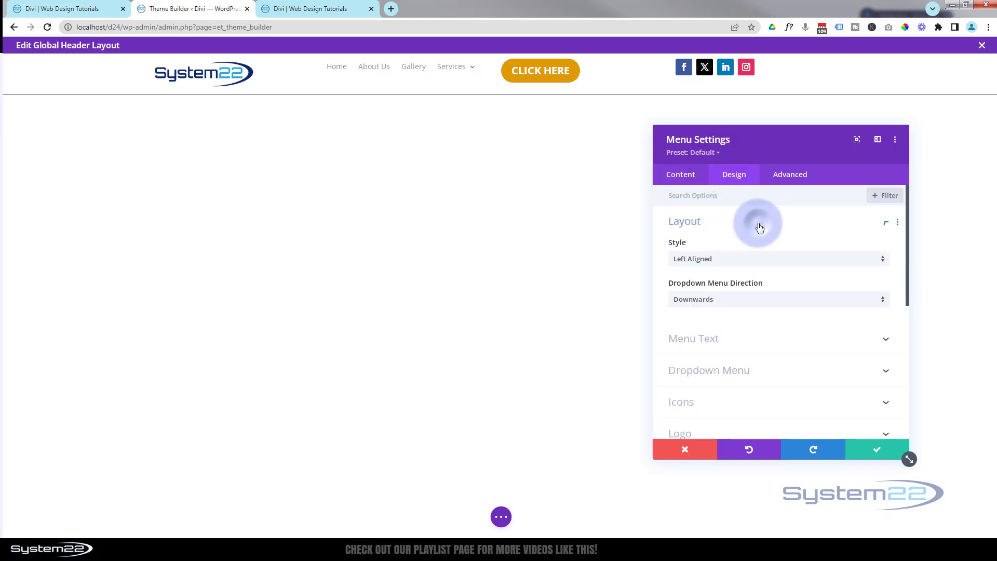
left_click(758, 260)
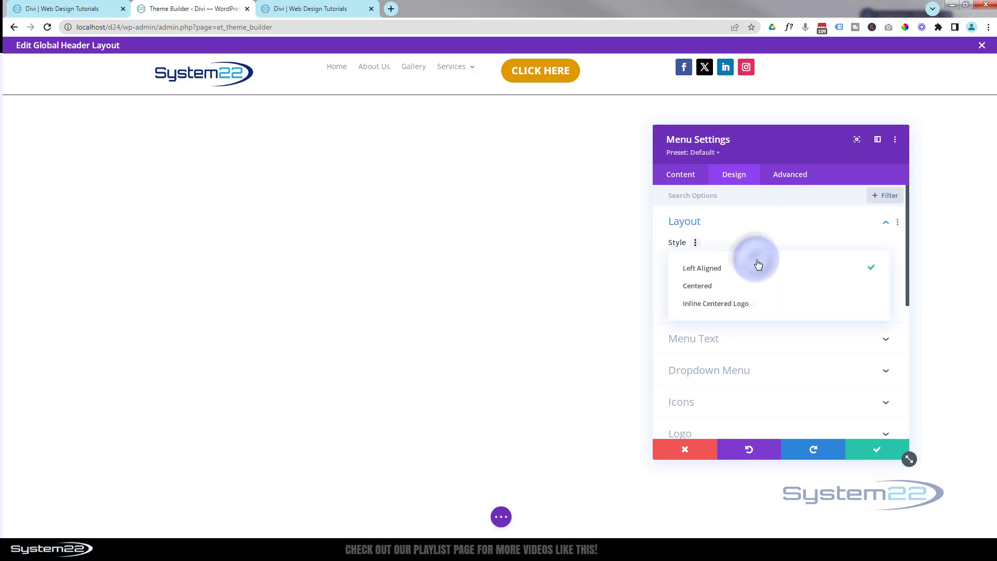
left_click(749, 294)
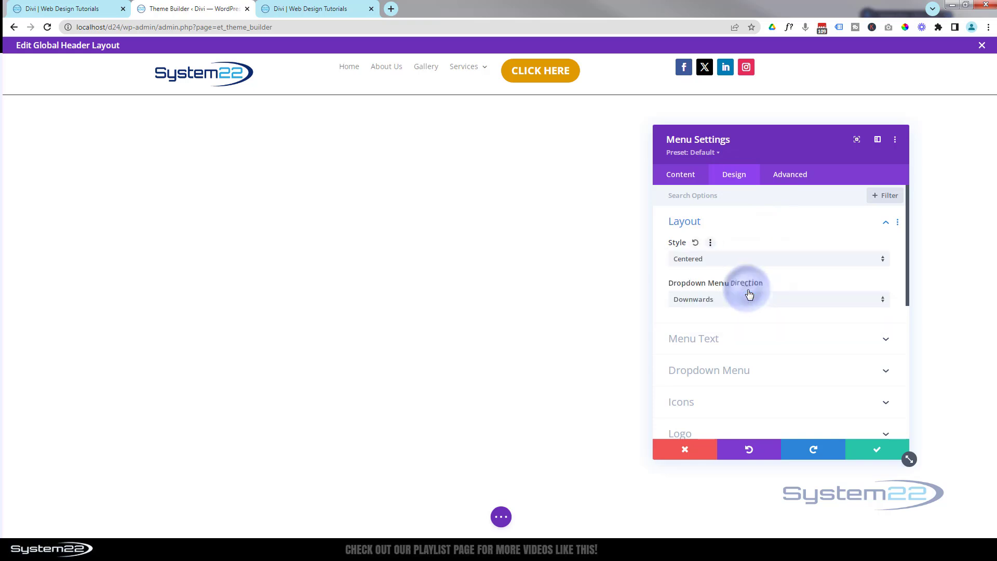
left_click(762, 259)
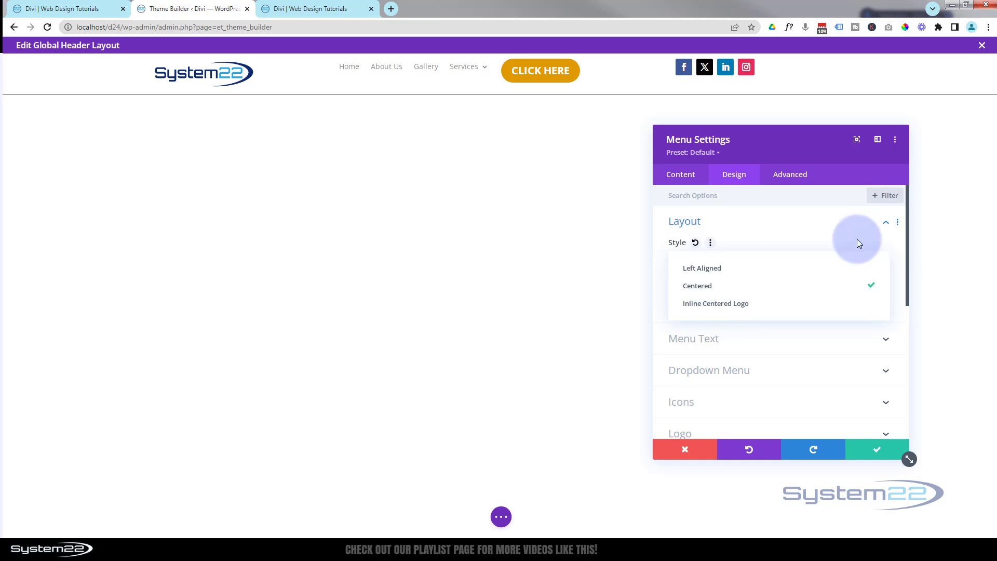
Step: Sample the logo's dark blue with the ColorPick Eyedropper and apply it, #0d2b6f, as the menu's active link color
left_click(764, 343)
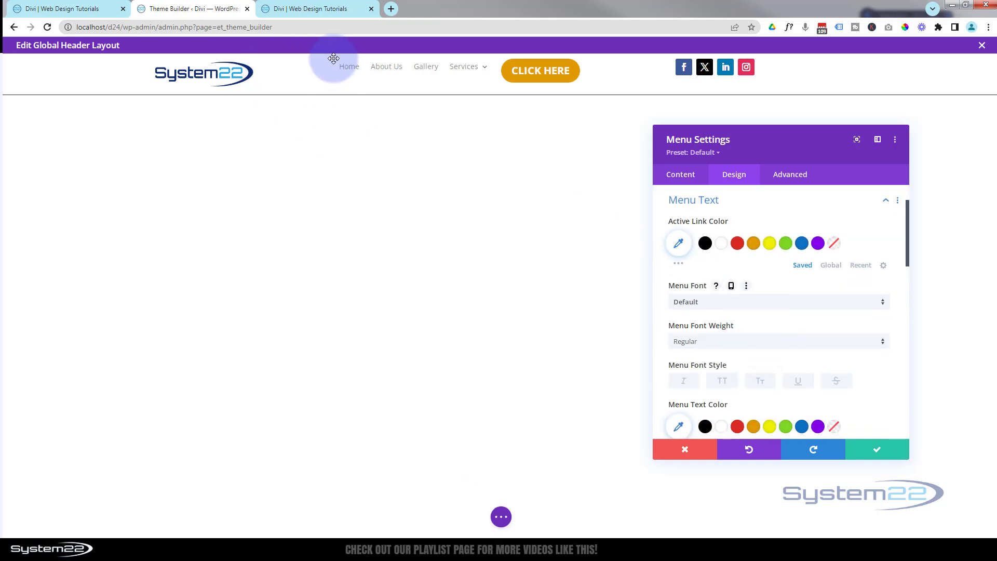
mouse_move(458, 68)
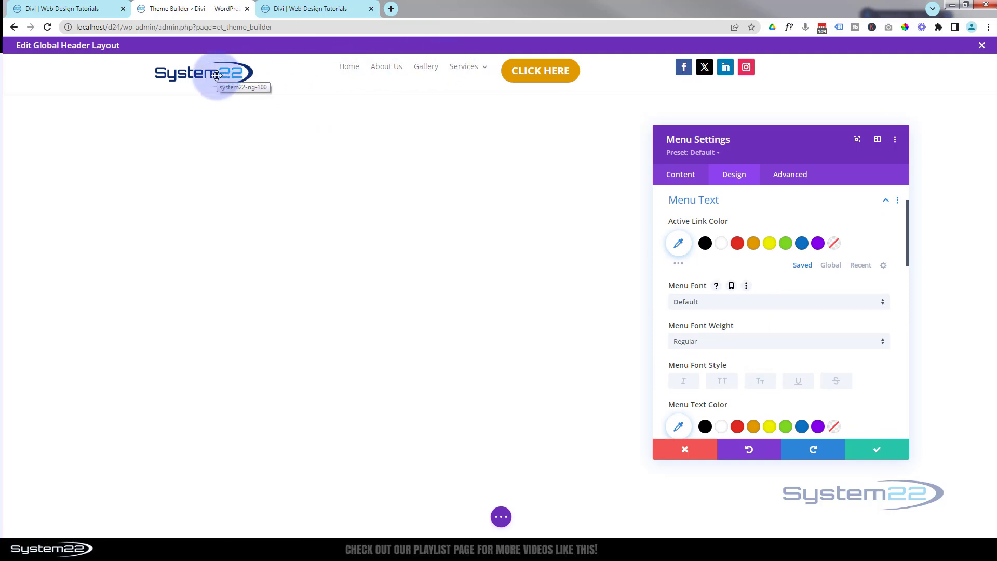
left_click(905, 27)
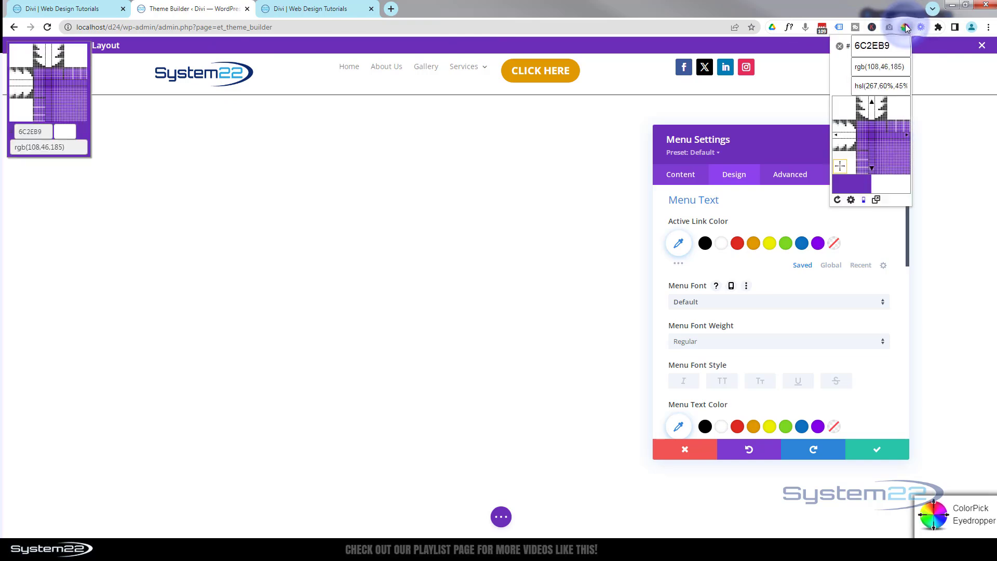
left_click(251, 71)
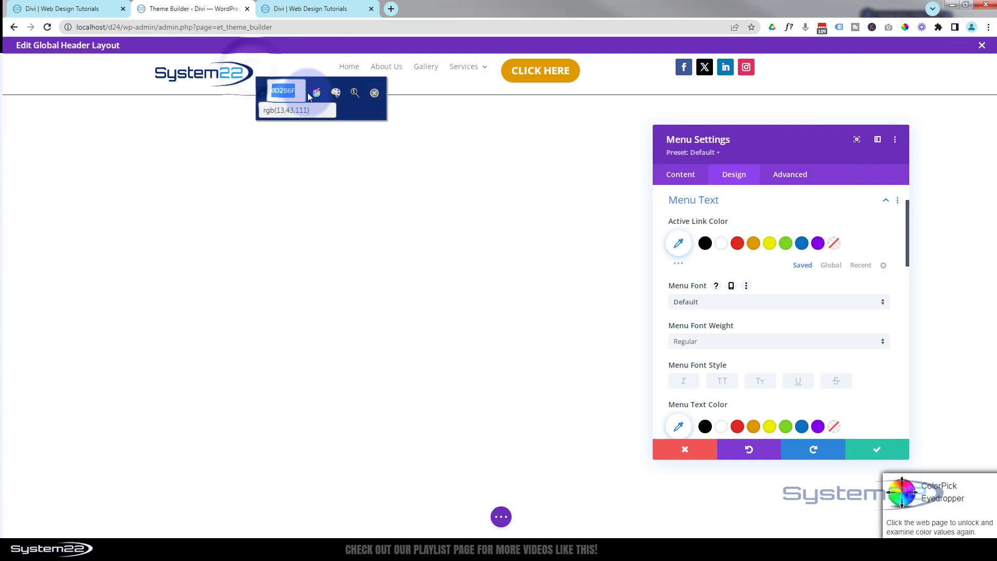
right_click(284, 89)
left_click(304, 98)
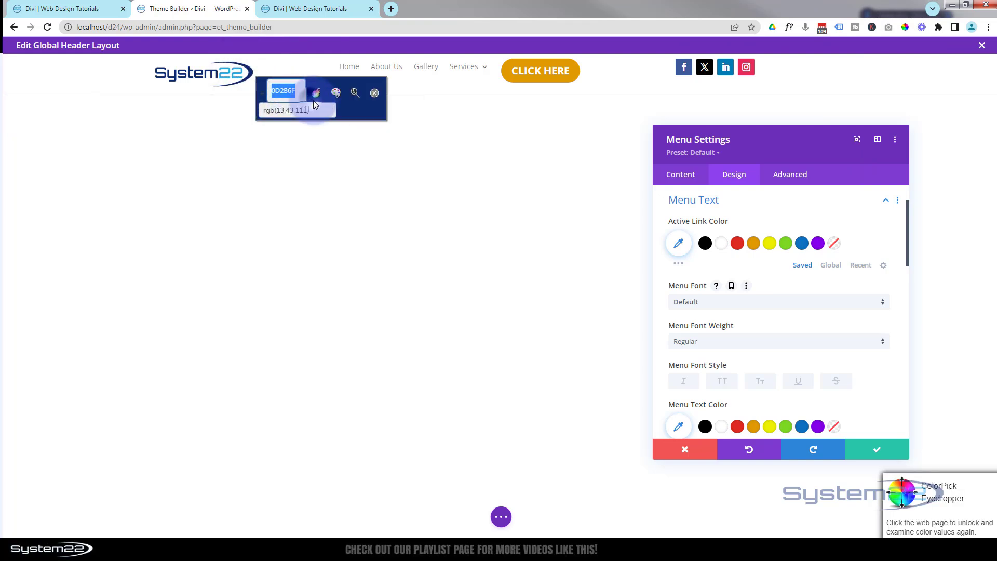
left_click(374, 99)
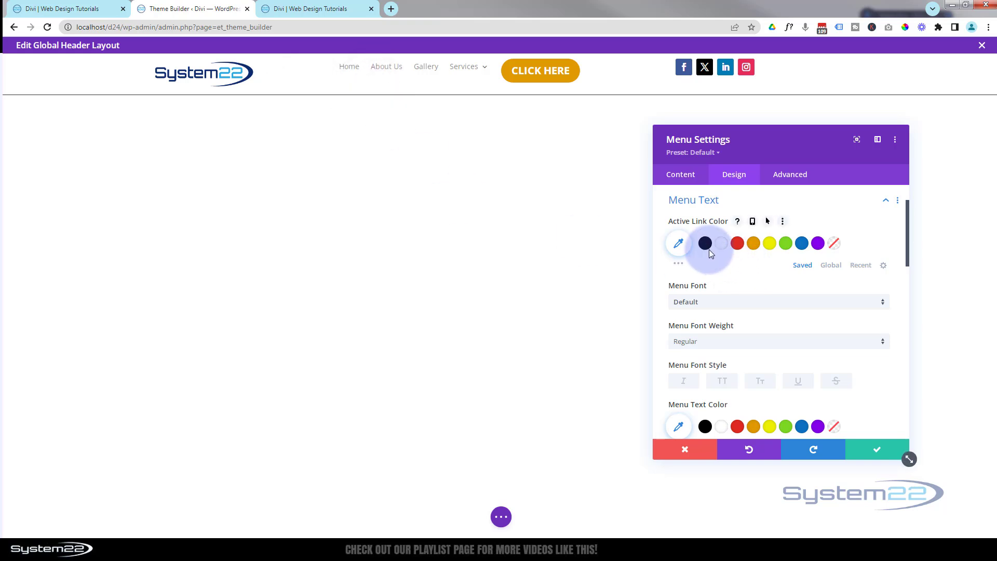
left_click(680, 246)
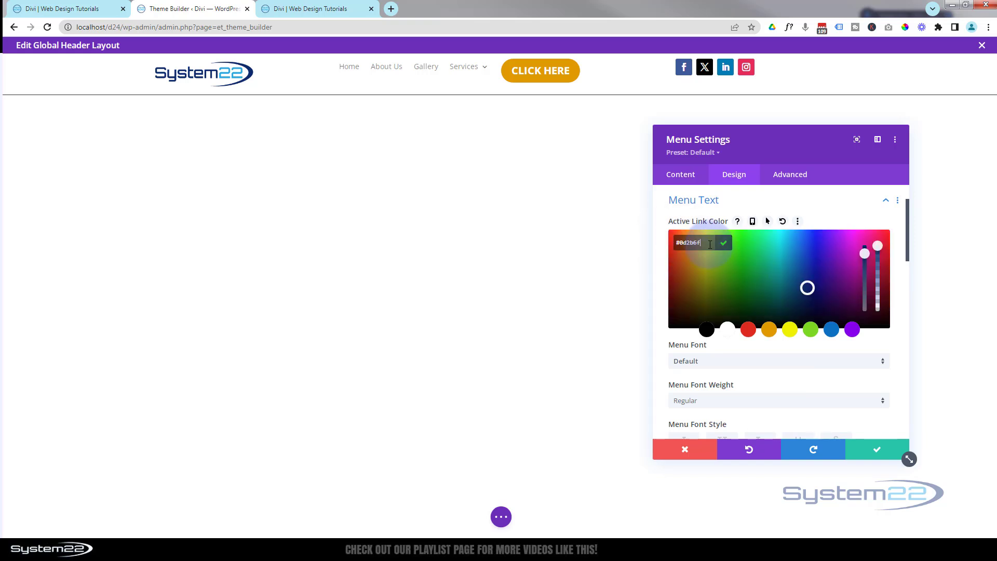
left_click(724, 242)
Step: Set the menu text color to #0d2b6f and the menu font weight to Semi Bold
scroll(722, 291, "down", 1)
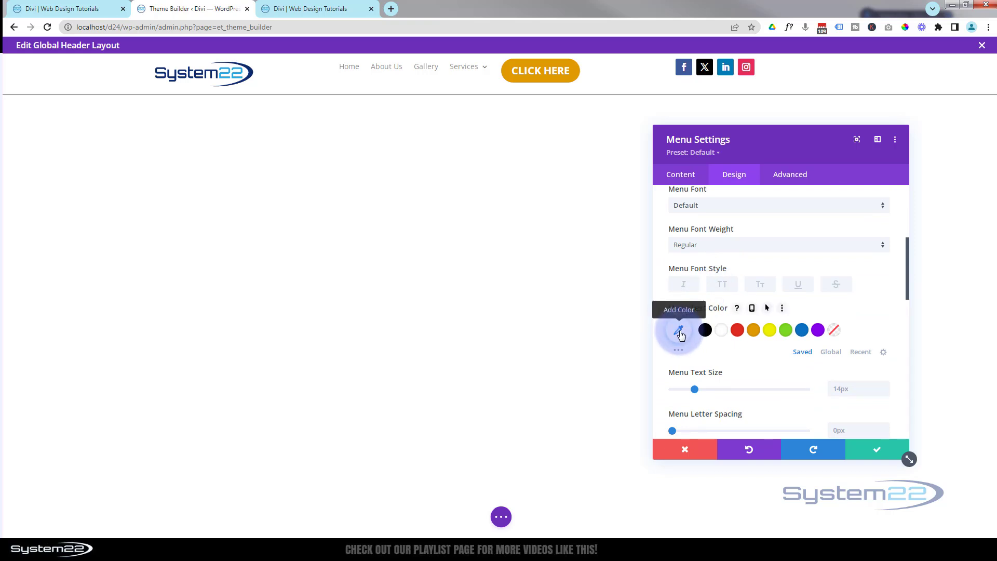
left_click(676, 327)
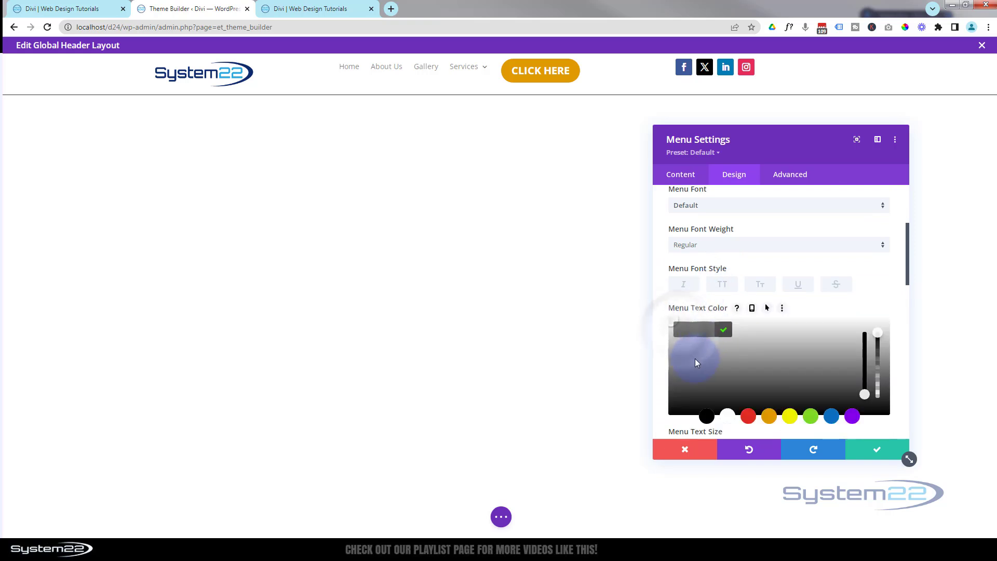
left_click(722, 331)
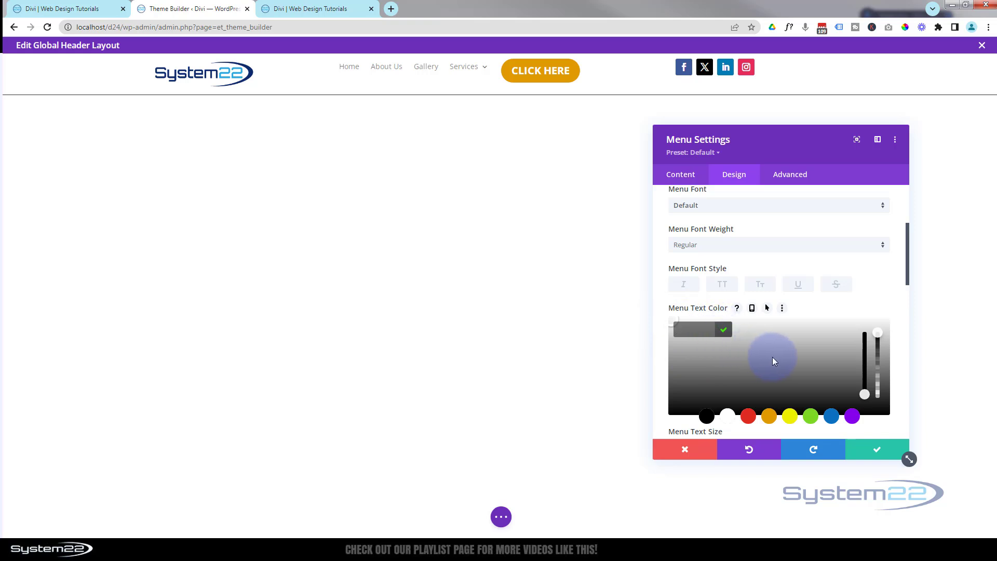
key("ctrl+v")
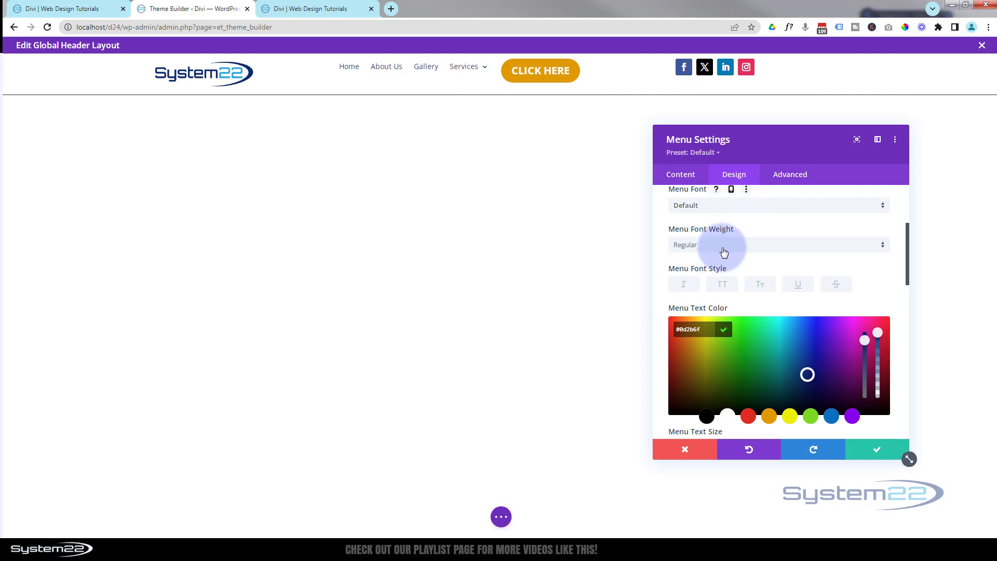
left_click(734, 246)
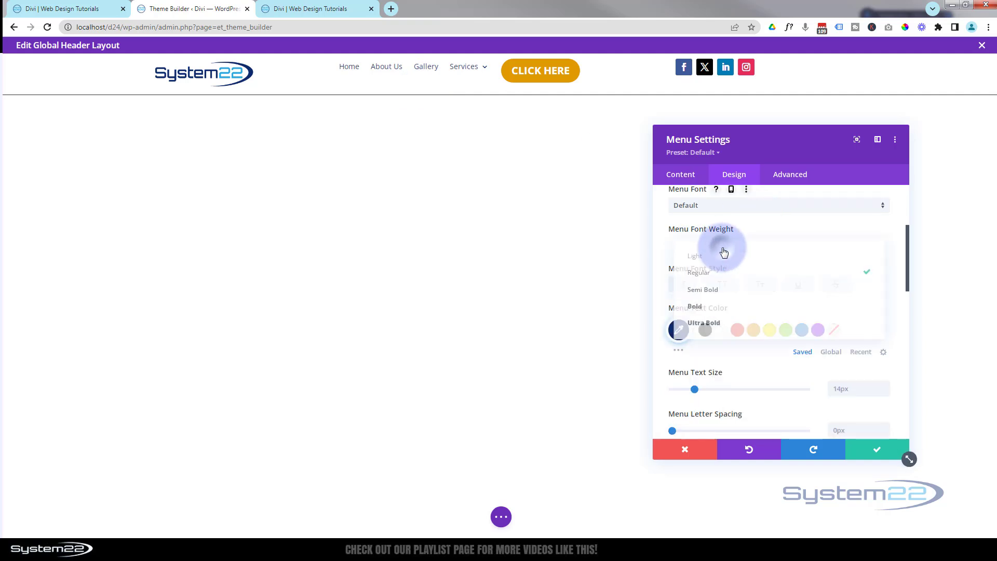
left_click(726, 289)
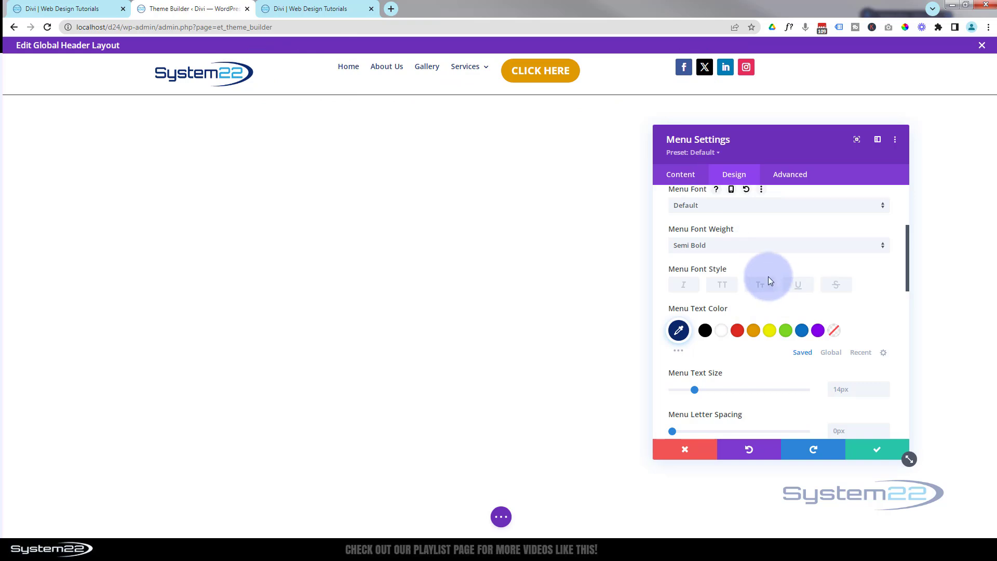
scroll(768, 276, "up", 3)
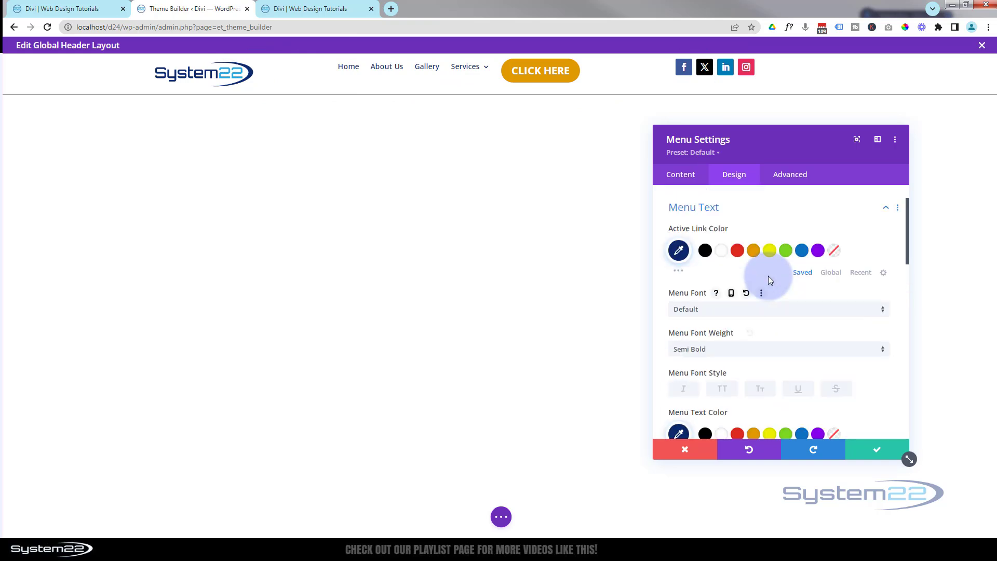
left_click(740, 216)
Step: Set the dropdown menu's background color to #0d2b6f and check it on the Services submenu
mouse_move(458, 79)
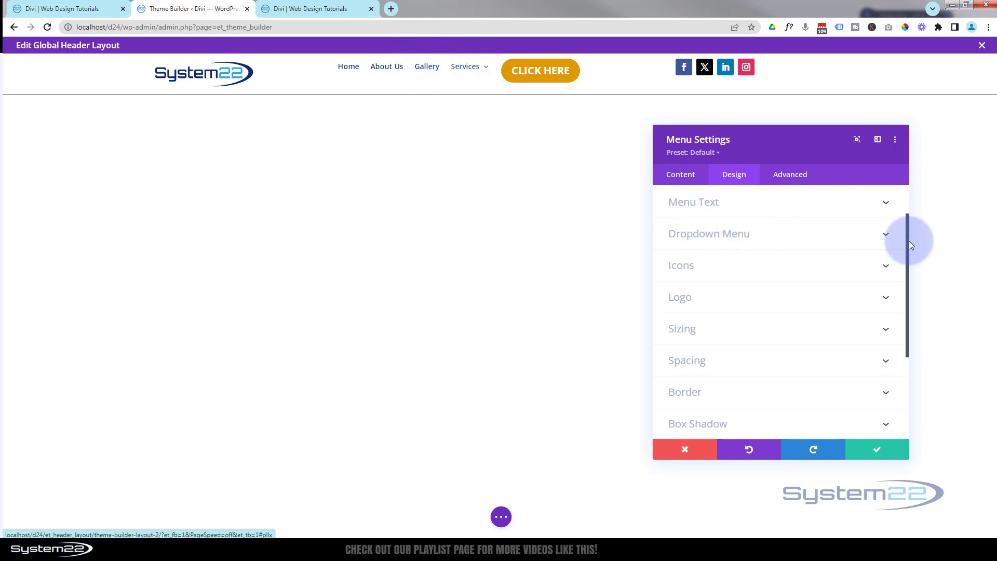
left_click(812, 235)
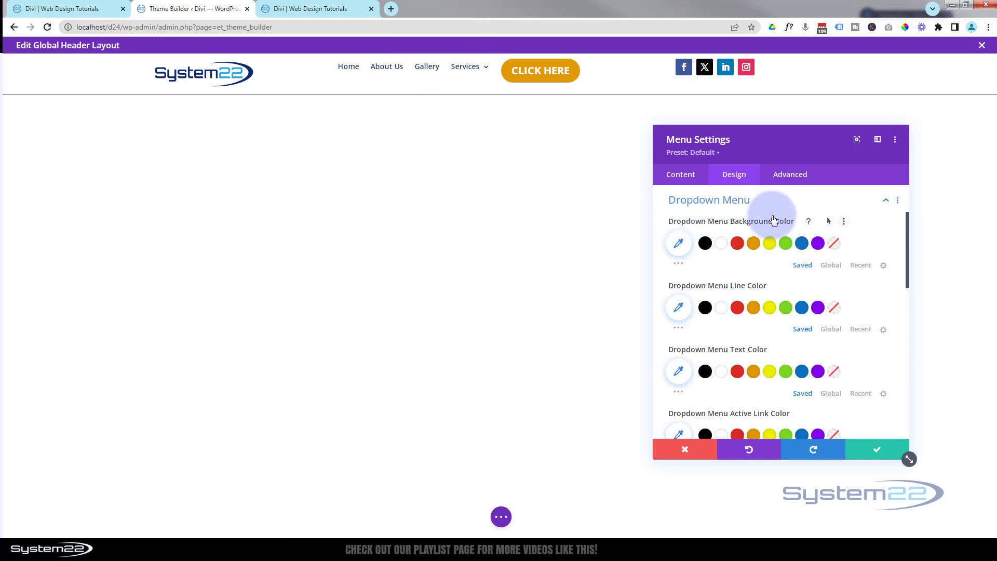
left_click(681, 245)
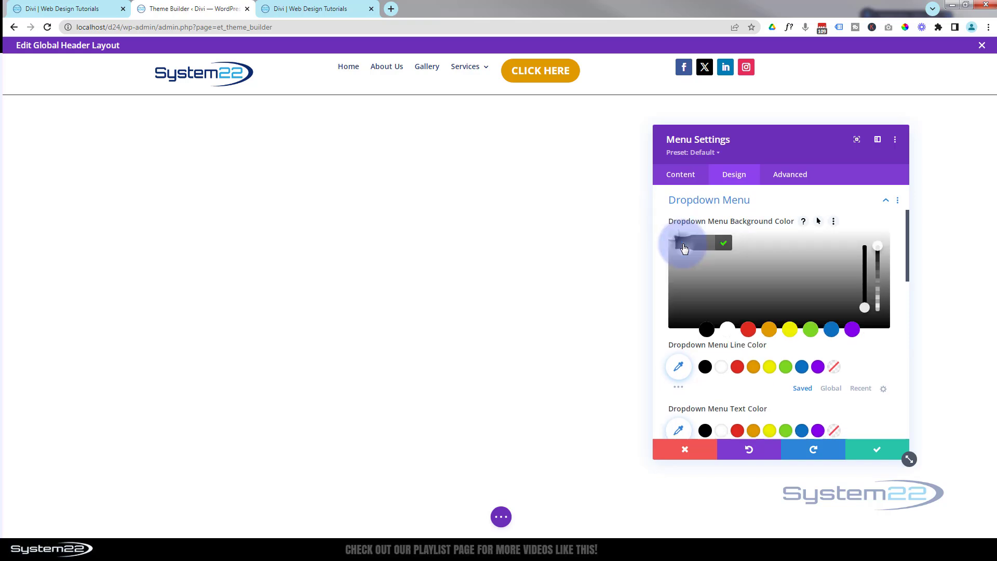
left_click(723, 243)
mouse_move(481, 67)
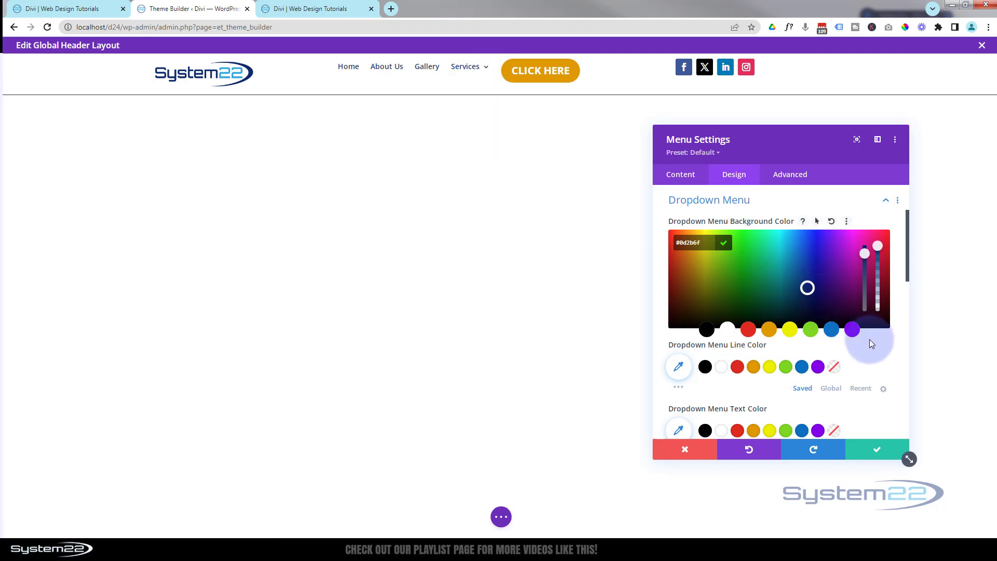
Step: Set the dropdown menu line color to #0d2b6f and check the Services submenu
scroll(871, 339, "down", 1)
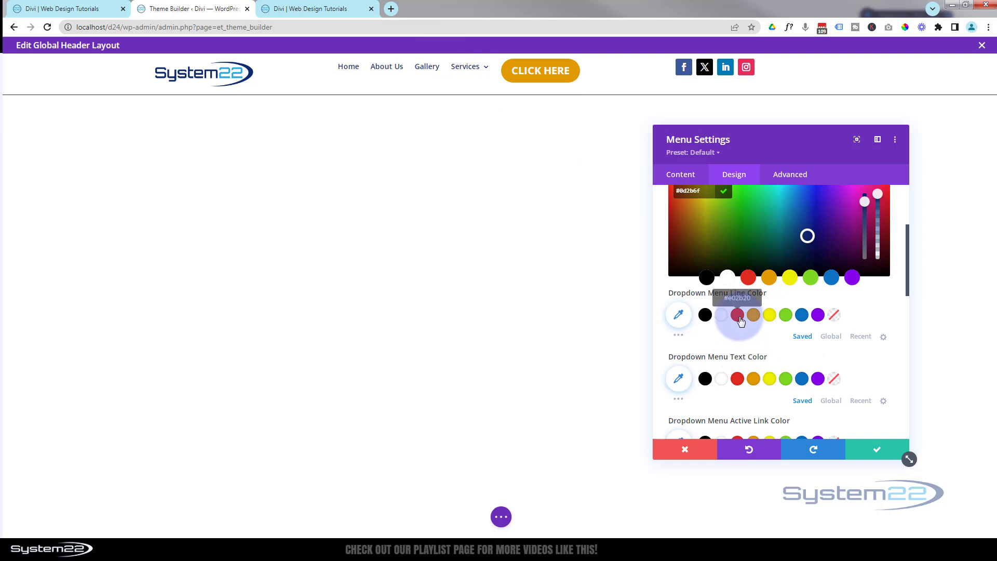
scroll(740, 318, "down", 1)
left_click(682, 327)
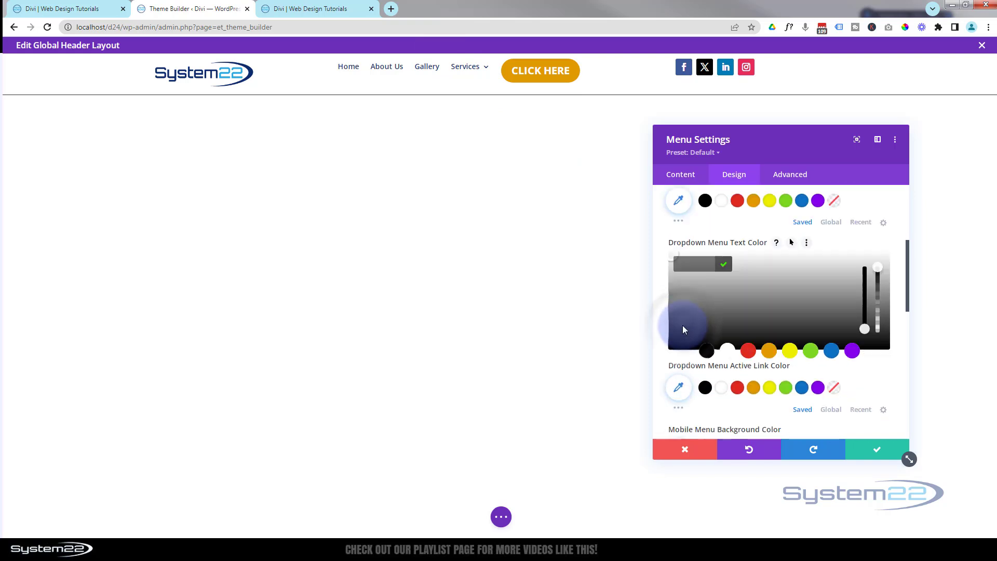
left_click(687, 264)
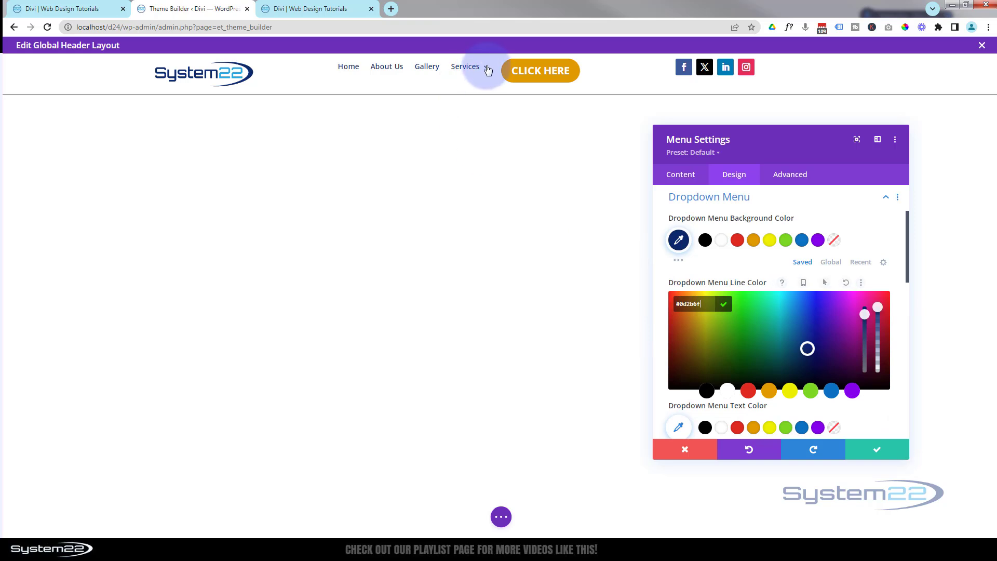
mouse_move(483, 70)
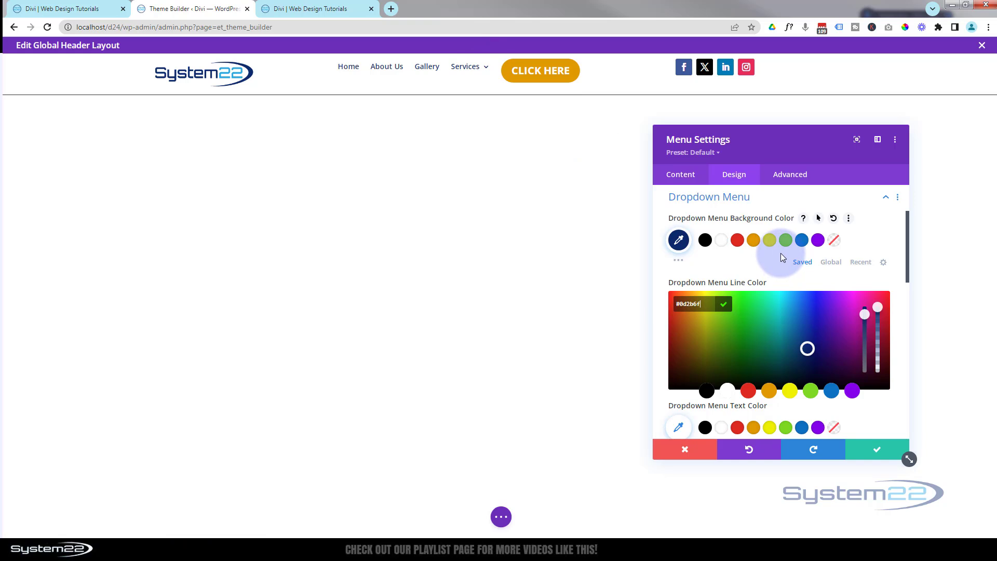
Step: Set both the dropdown menu text color and the dropdown menu active link color to white
scroll(781, 254, "down", 4)
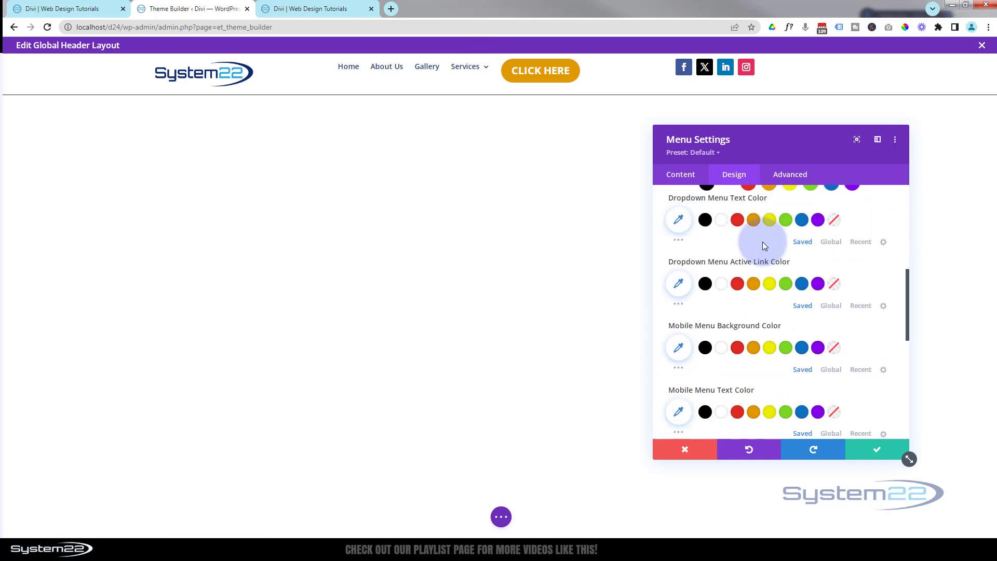
left_click(723, 223)
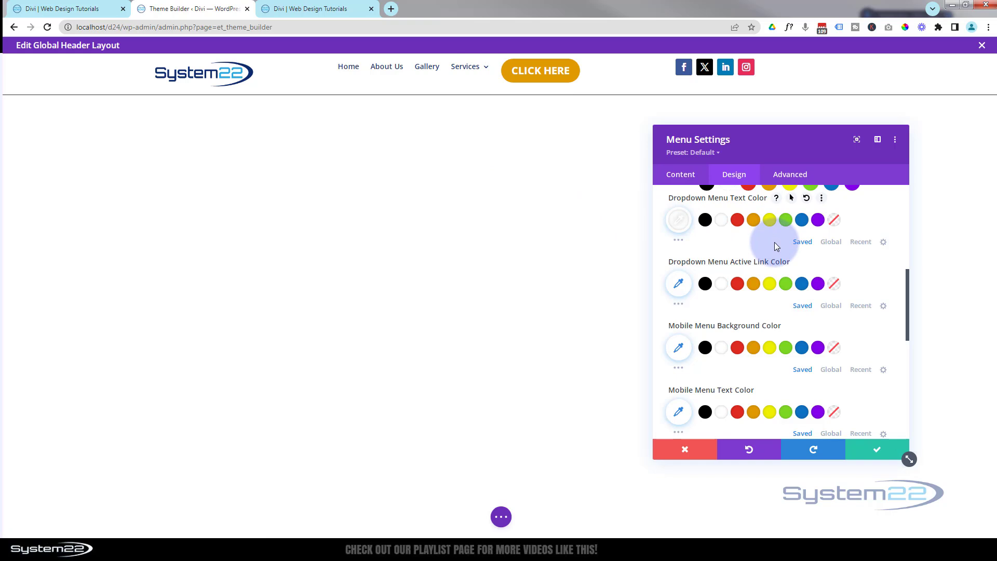
left_click(721, 284)
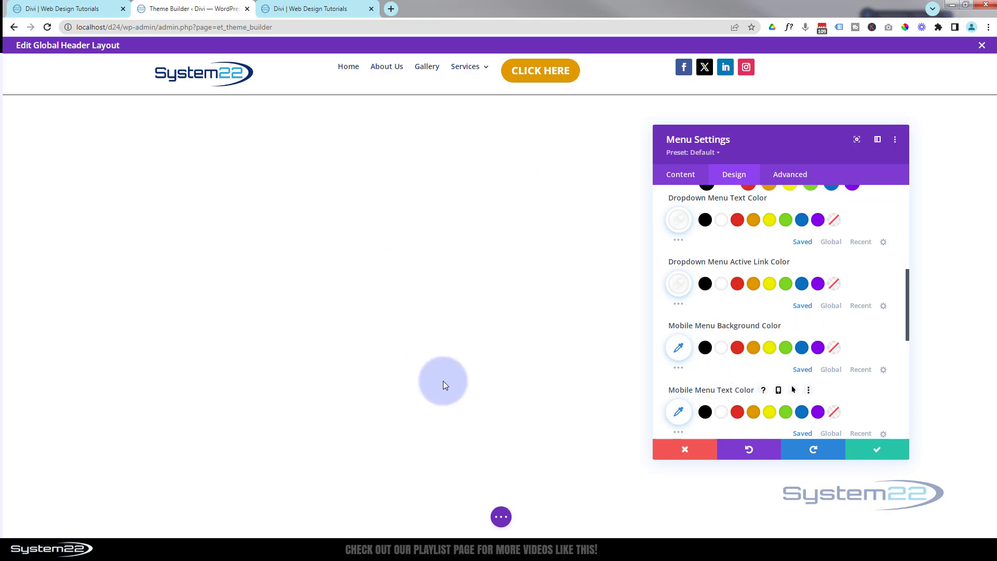
Step: Preview the header in phone view with the mobile menu expanded and set the mobile menu text color to white
left_click(501, 517)
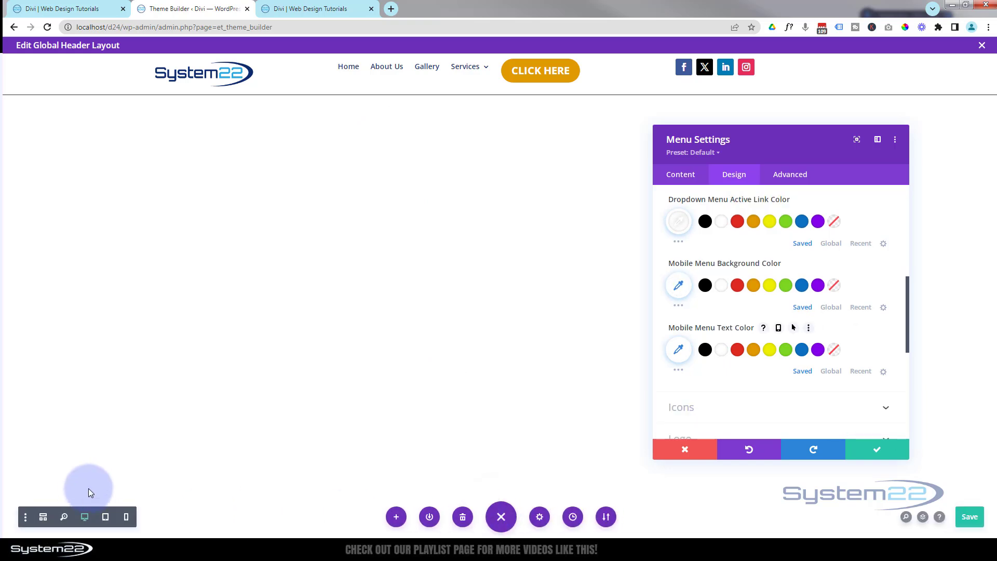
left_click(127, 517)
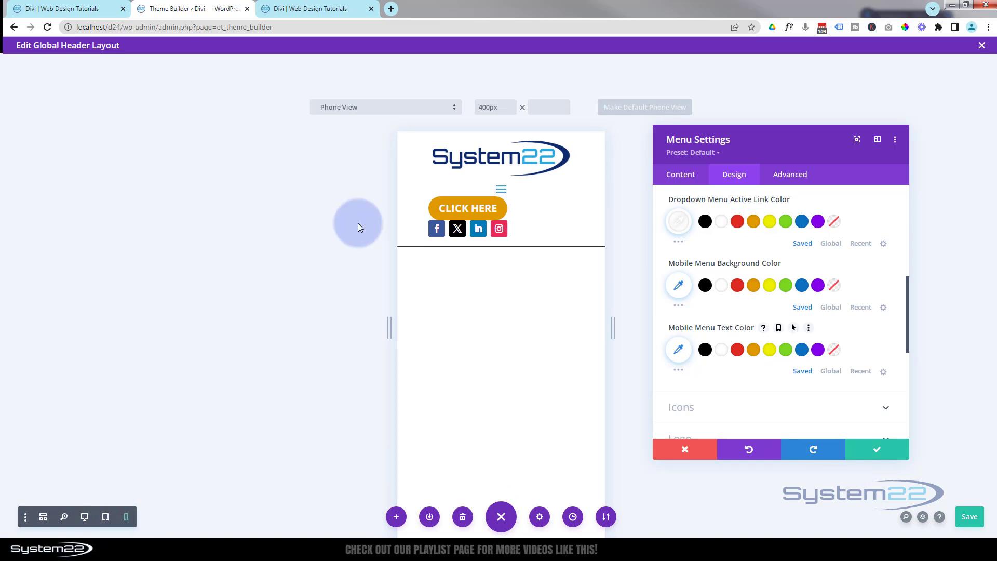
mouse_move(508, 191)
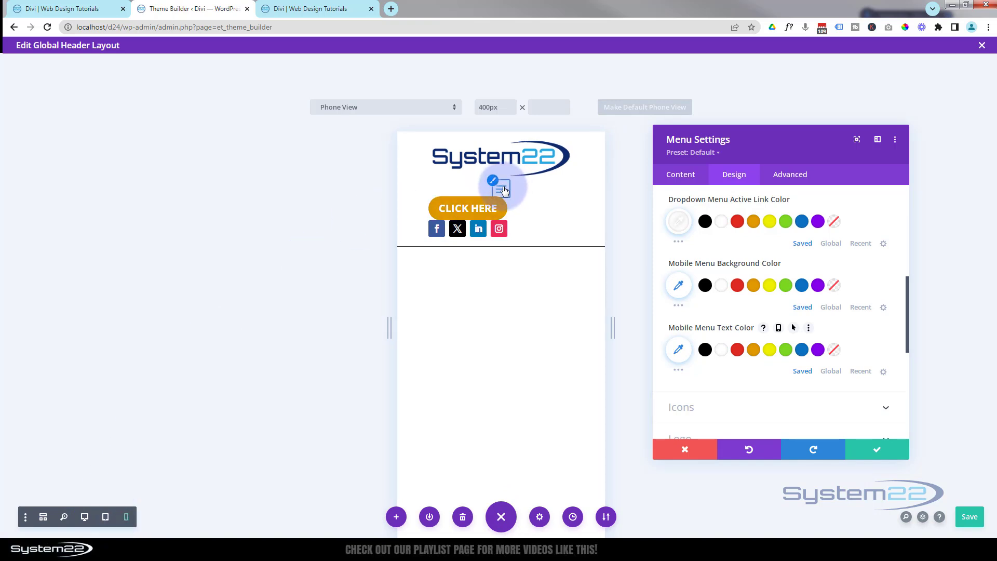
left_click(502, 189)
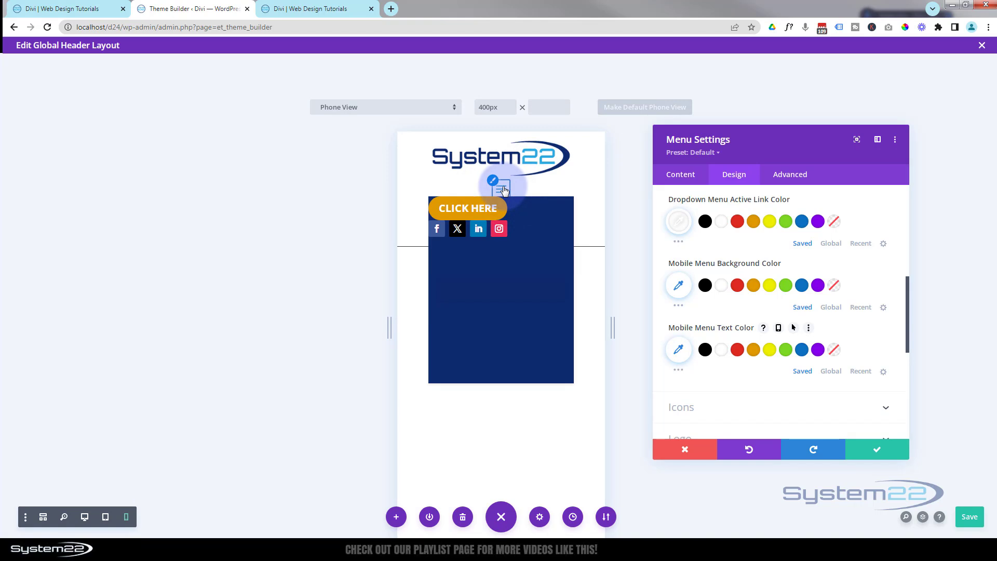
left_click(722, 350)
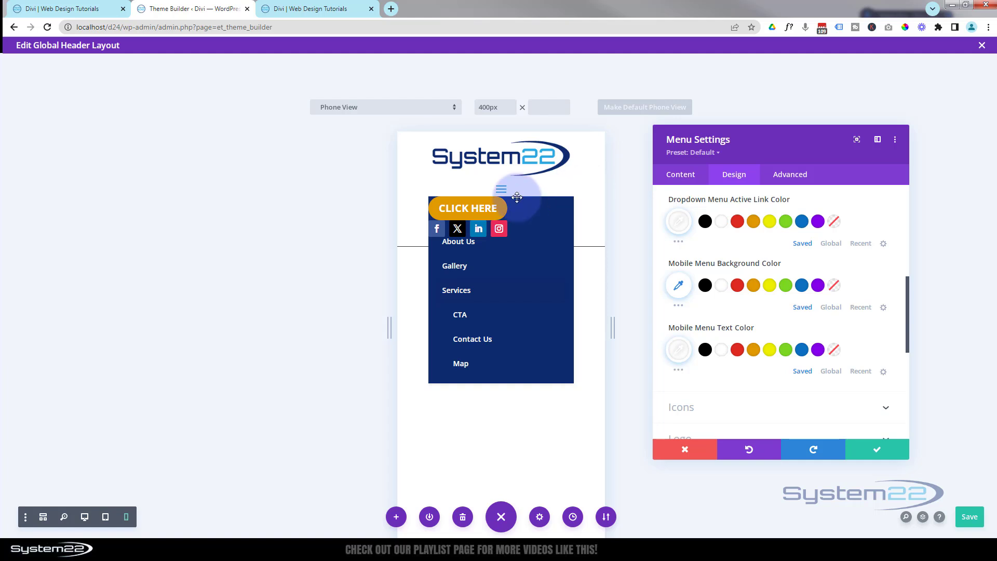
left_click(502, 191)
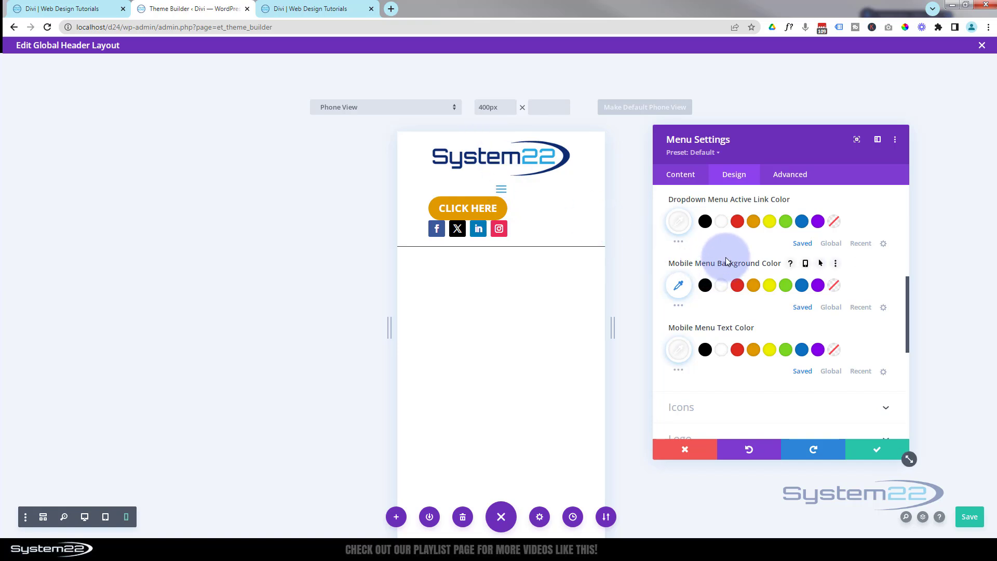
Step: Set the hamburger menu icon color to the logo's dark blue, #0d2b6f, and return to desktop view
scroll(725, 257, "down", 3)
left_click(741, 257)
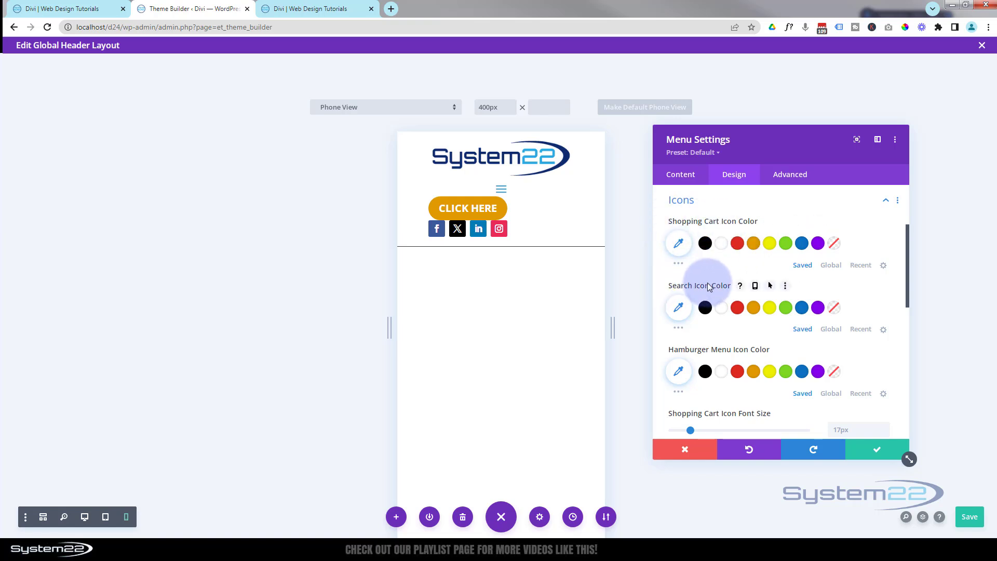
scroll(715, 266, "down", 2)
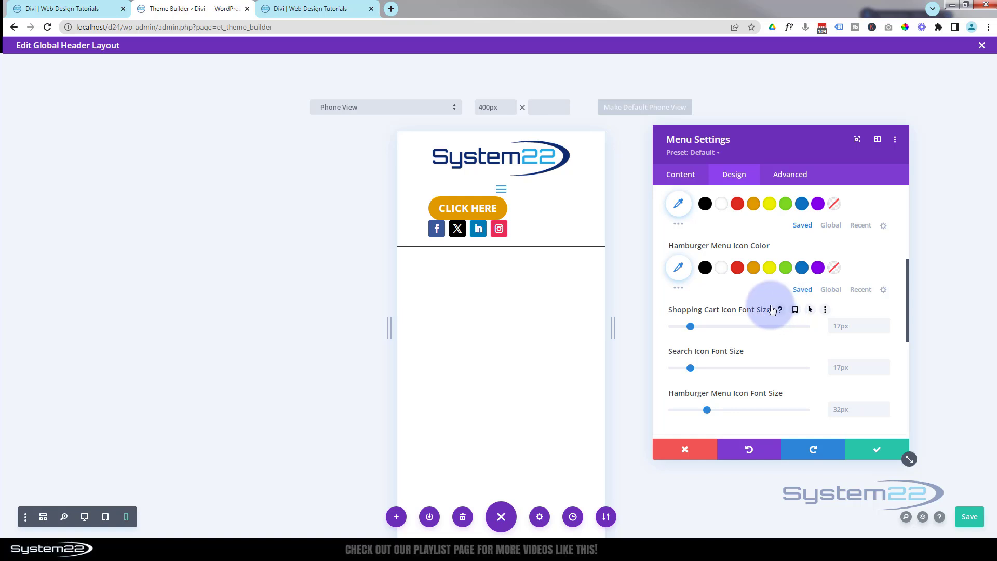
left_click(678, 267)
left_click(687, 268)
type("002F6F")
left_click(84, 517)
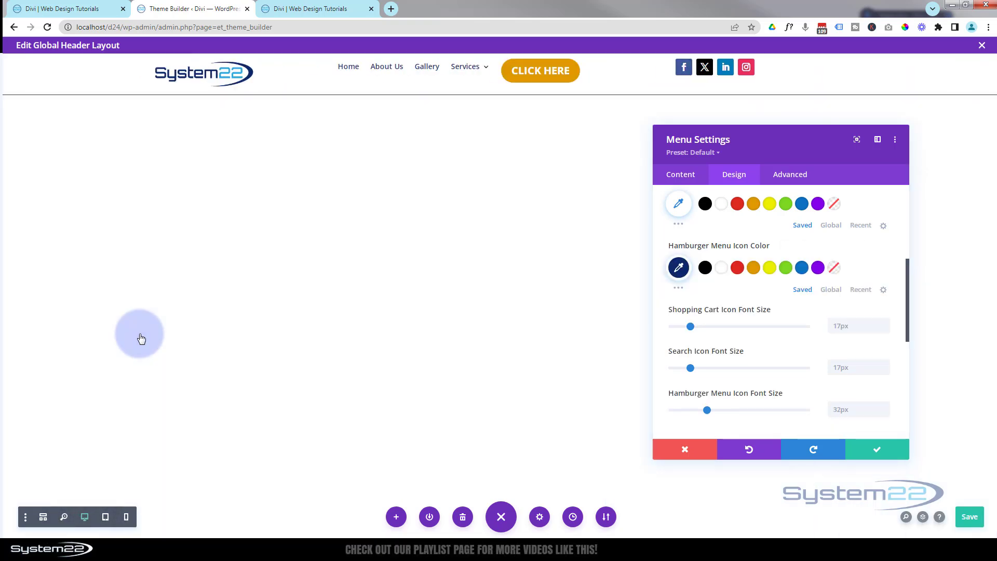
Step: Set the menu module's top padding to 10px in its spacing options
scroll(750, 308, "down", 3)
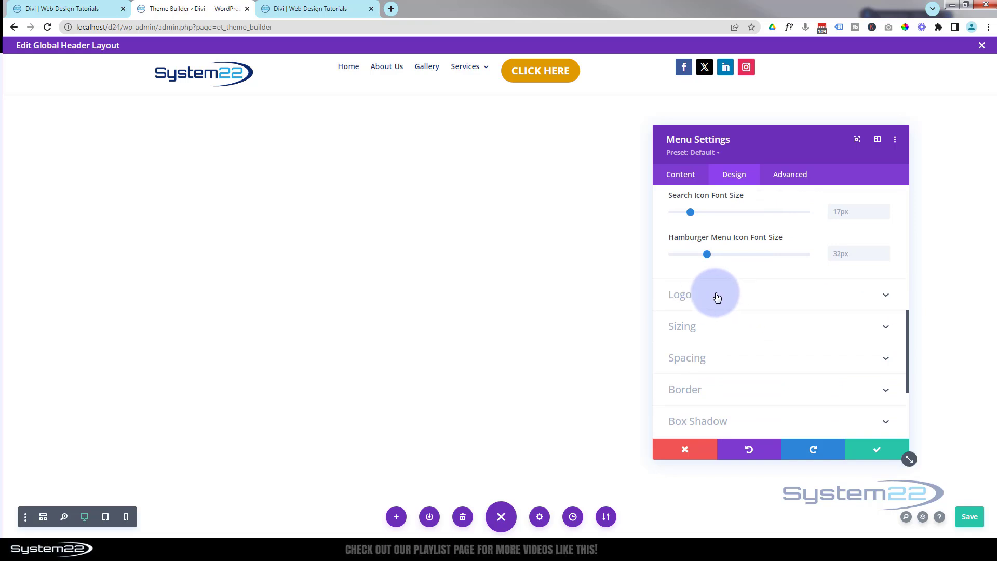
left_click(746, 300)
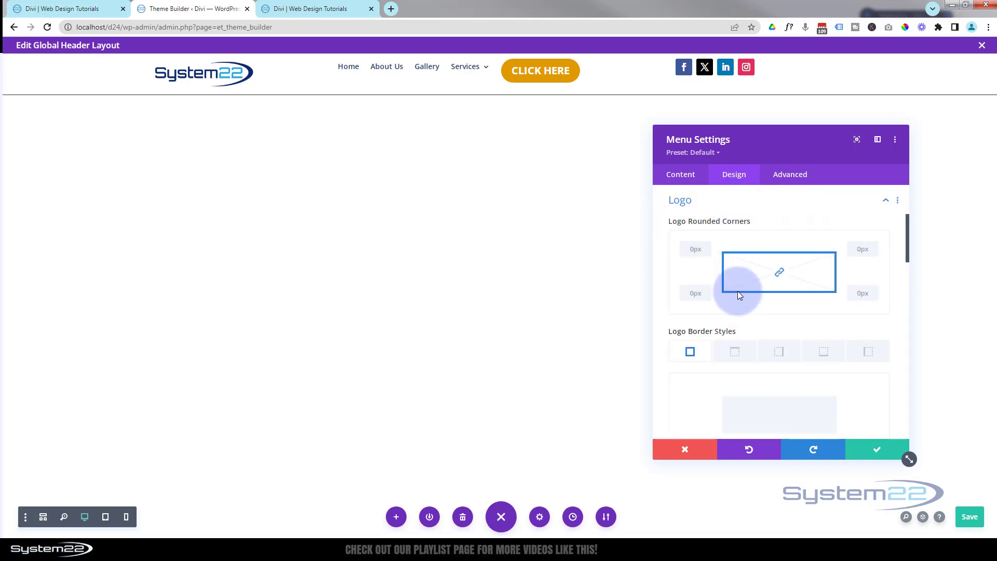
scroll(736, 289, "down", 5)
scroll(736, 289, "down", 6)
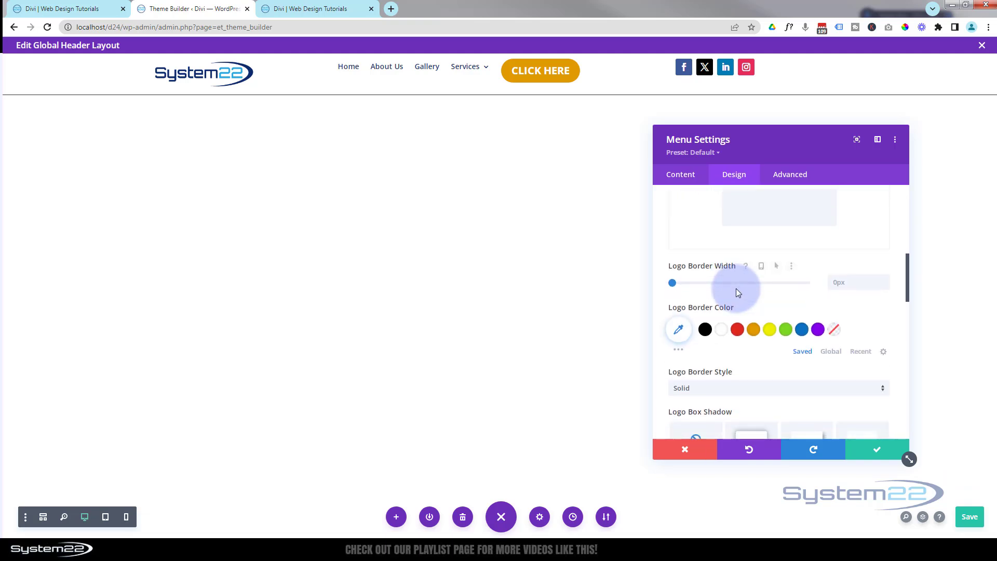
scroll(739, 294, "down", 10)
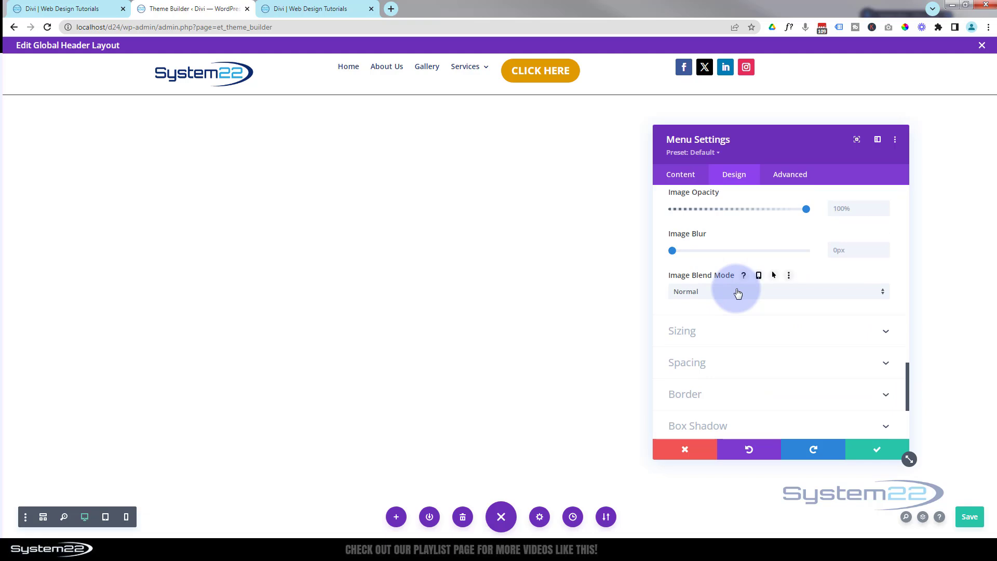
left_click(747, 338)
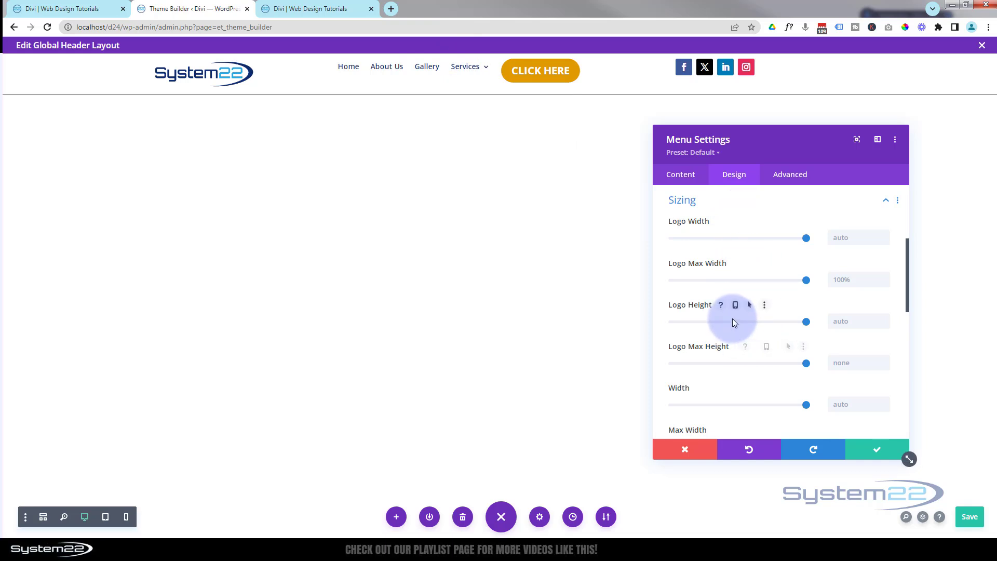
left_click(723, 208)
left_click(725, 229)
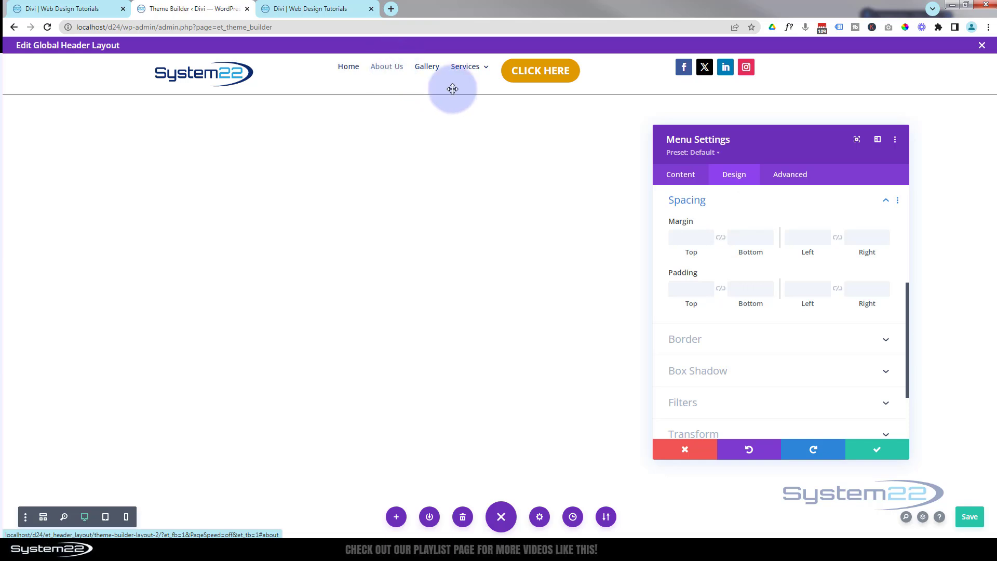
left_click(687, 288)
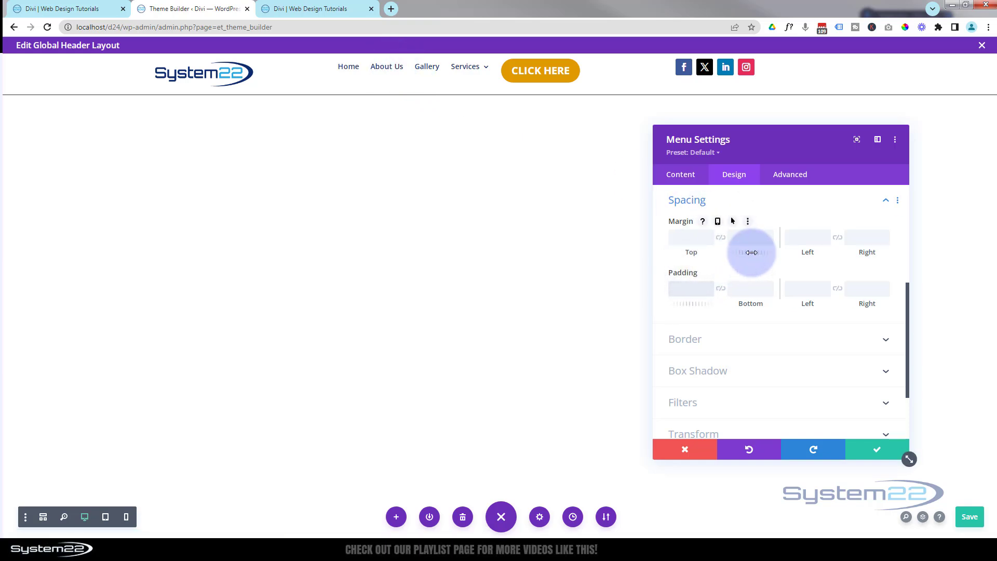
type("10px")
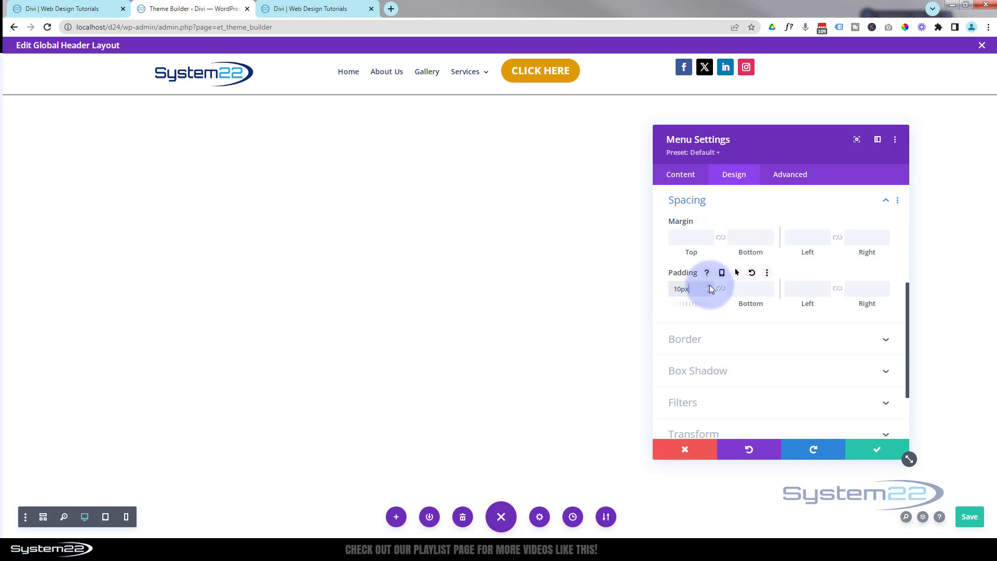
Step: Raise the menu module's top padding to 13px and save the module settings
key("Up")
key("Up")
key("Up")
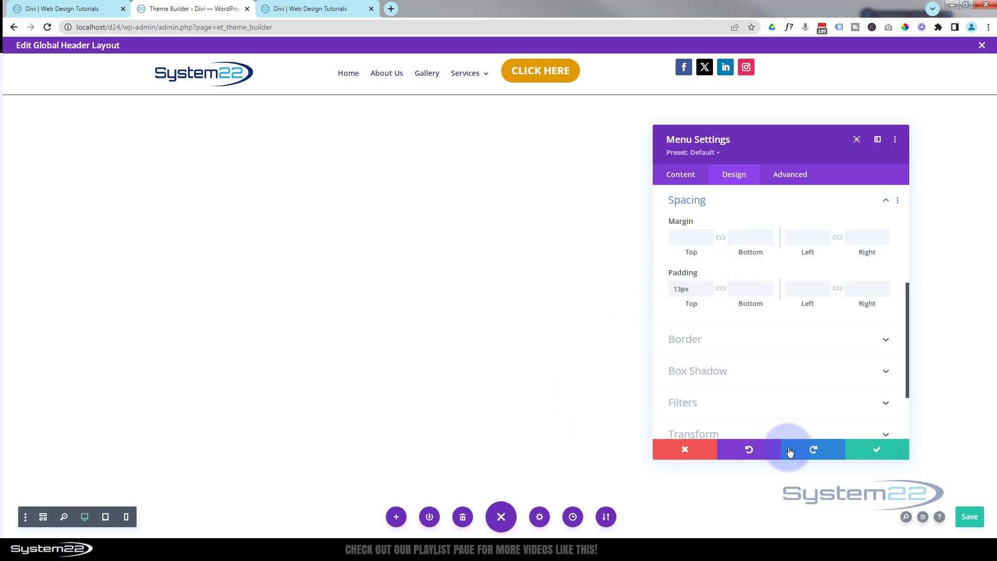
left_click(879, 451)
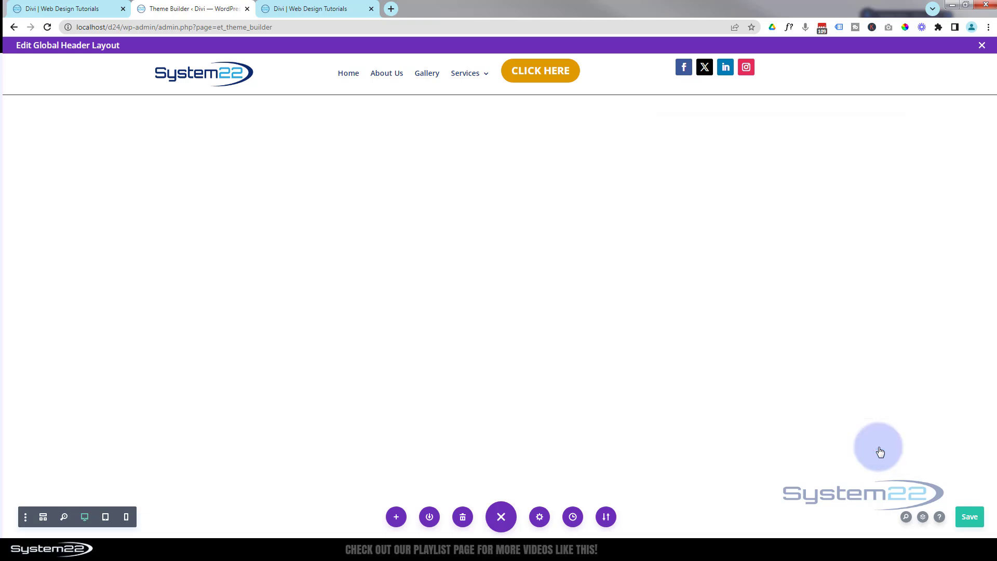
Step: Set the CLICK HERE button module's alignment to center in its design settings
mouse_move(585, 74)
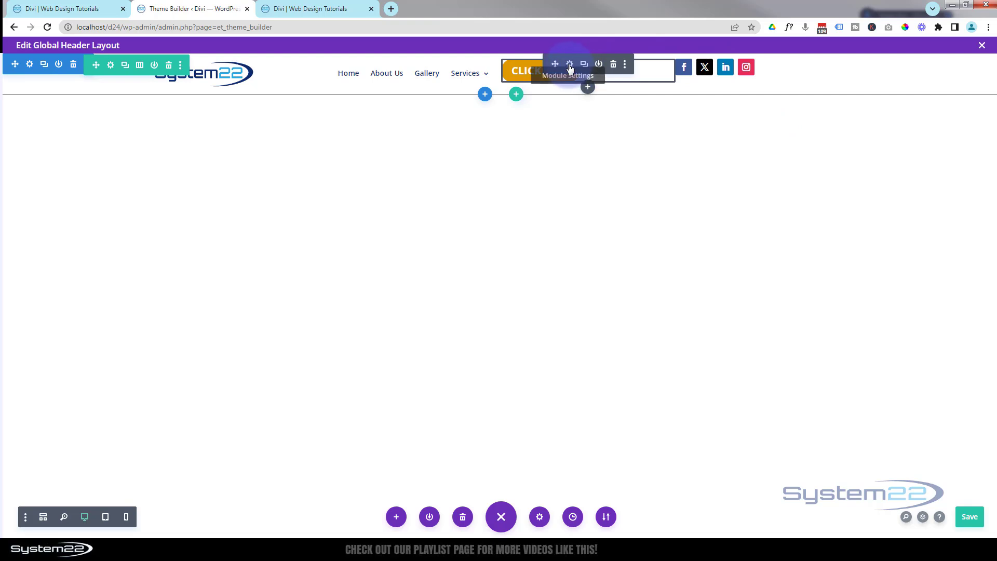
left_click(570, 65)
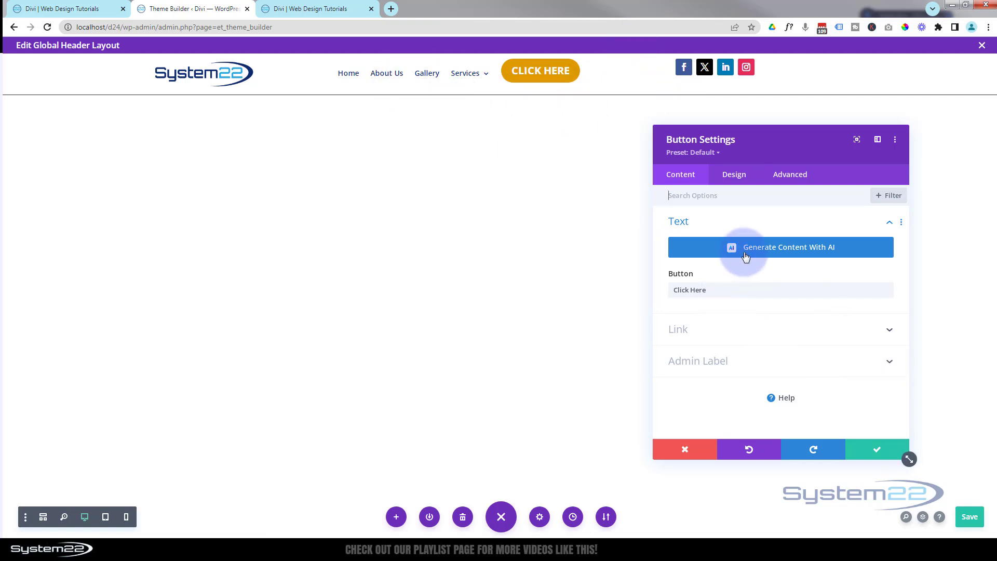
left_click(735, 176)
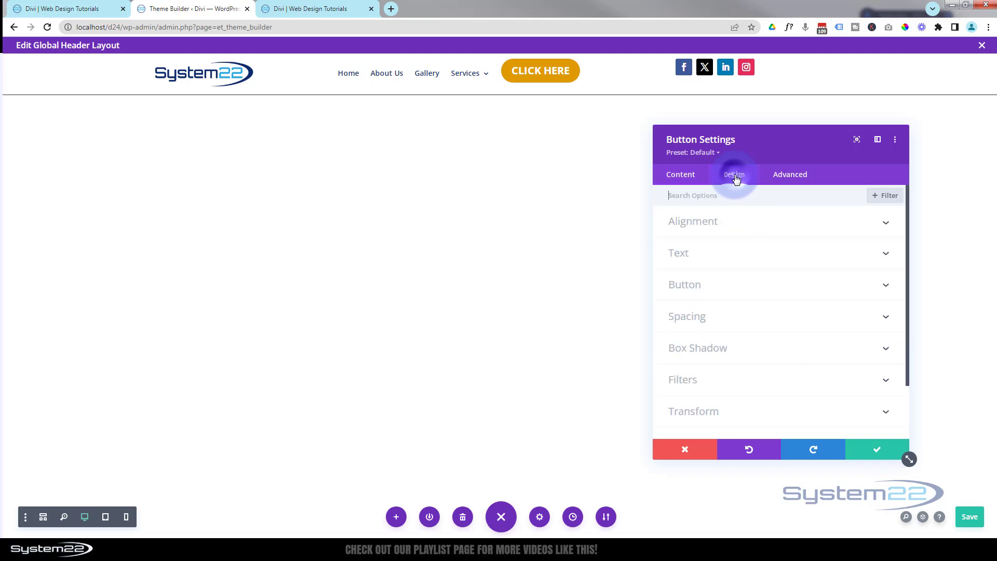
left_click(784, 222)
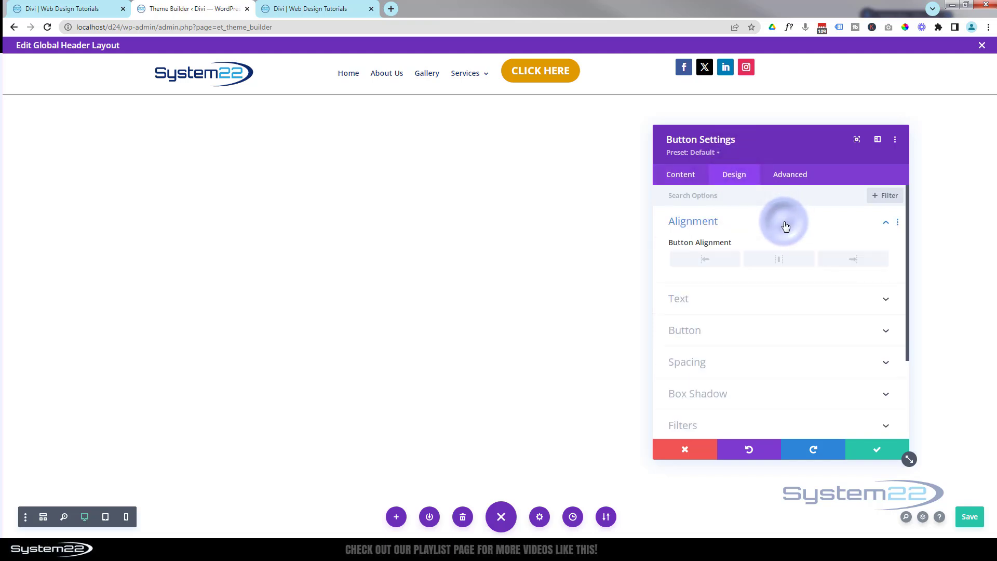
left_click(781, 259)
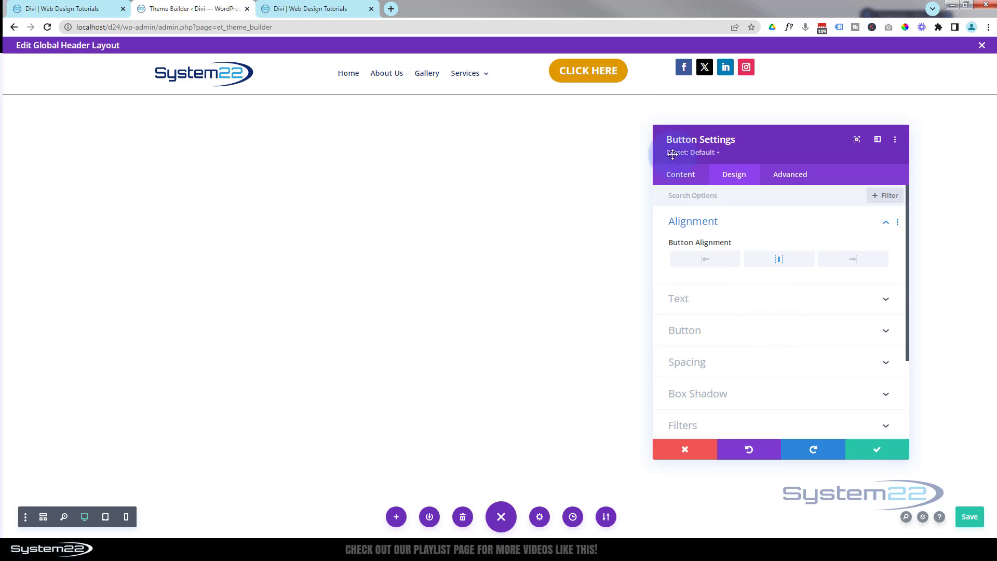
Step: Enable custom styles for the button and set its text size to 14px
left_click(739, 334)
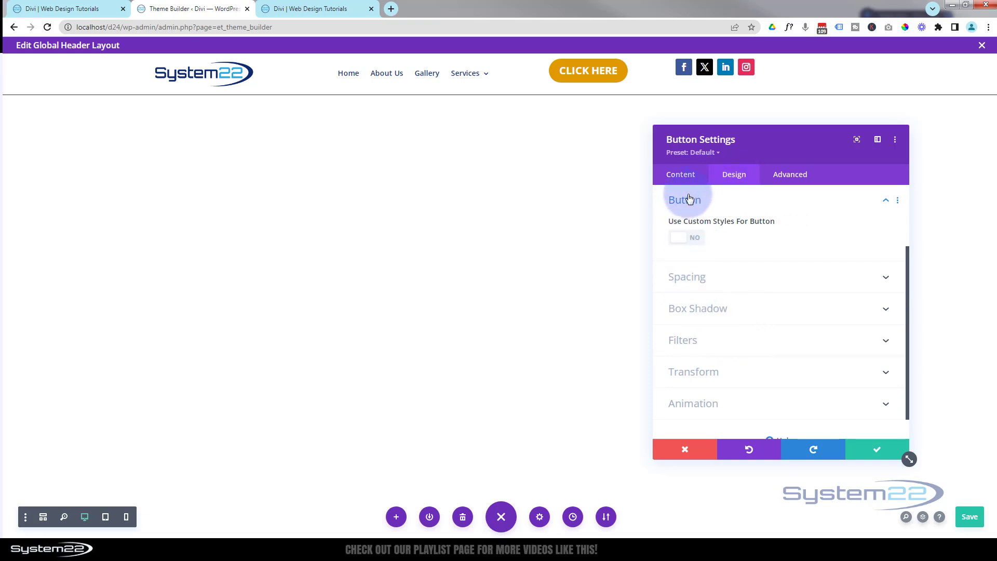
left_click(691, 238)
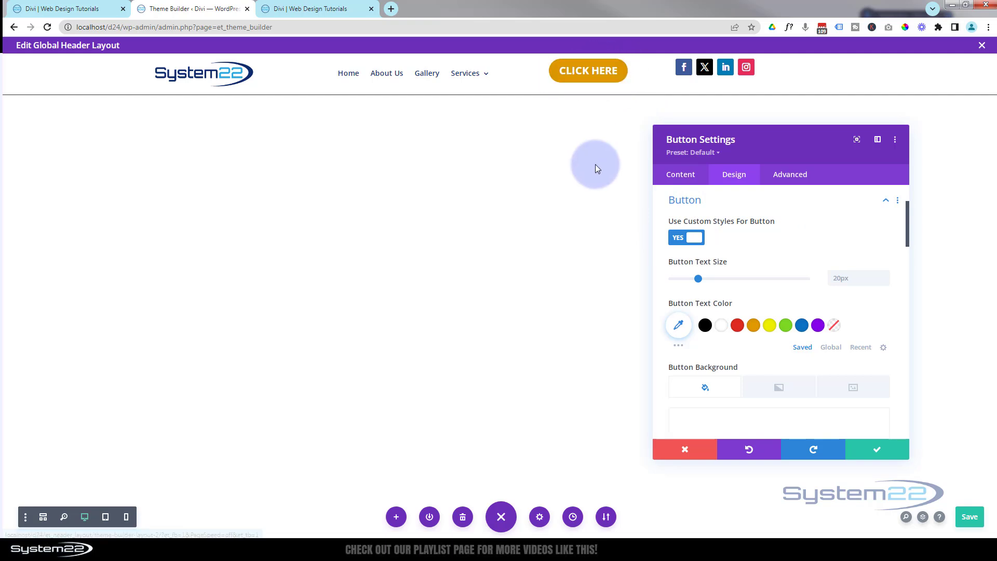
key("ctrl+s")
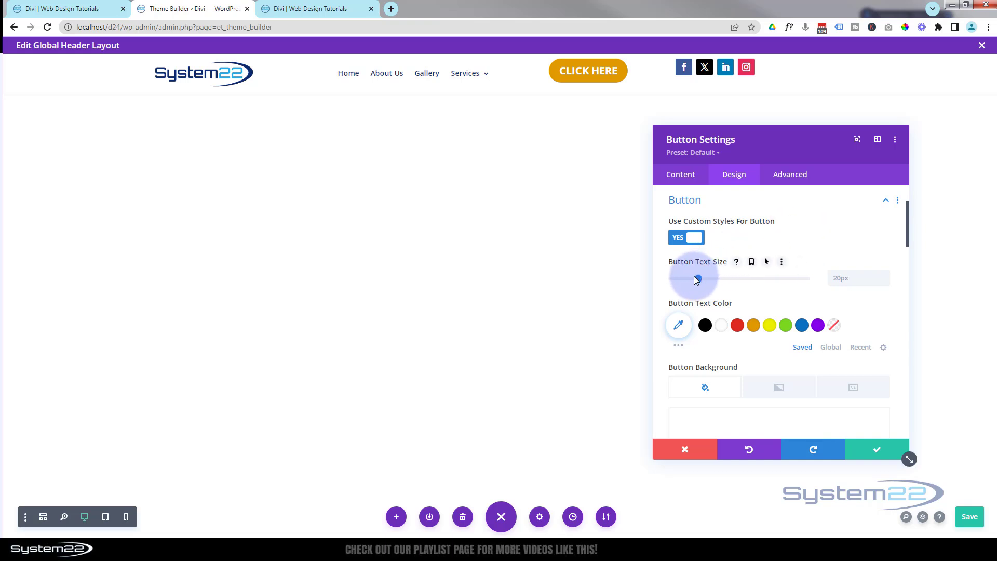
left_click(832, 278)
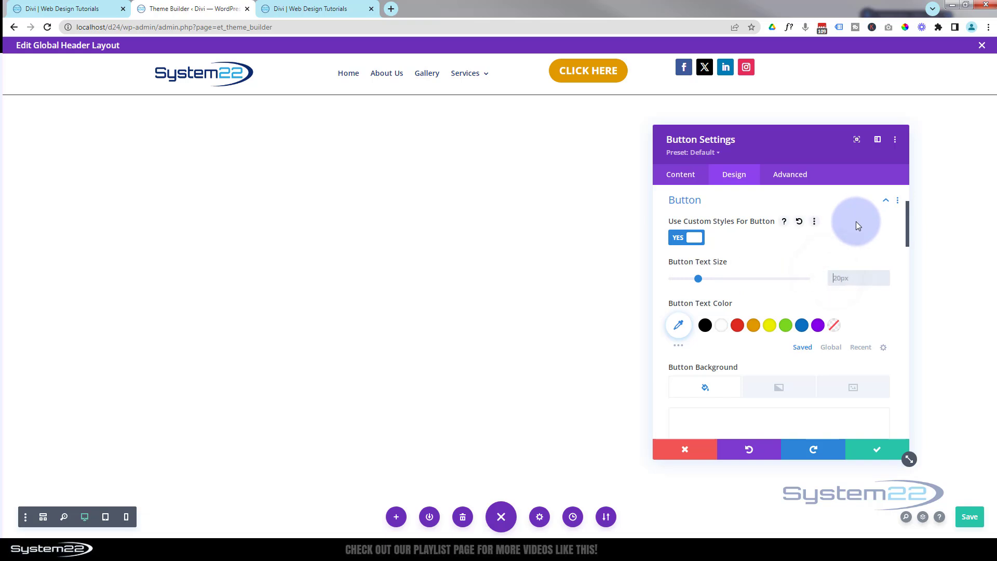
type("16px")
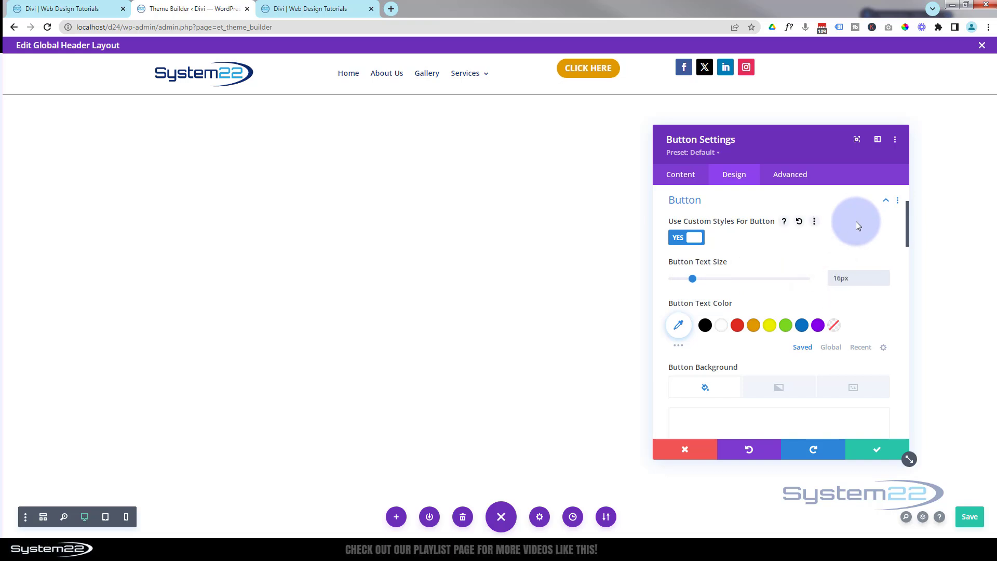
left_click(885, 279)
left_click(884, 279)
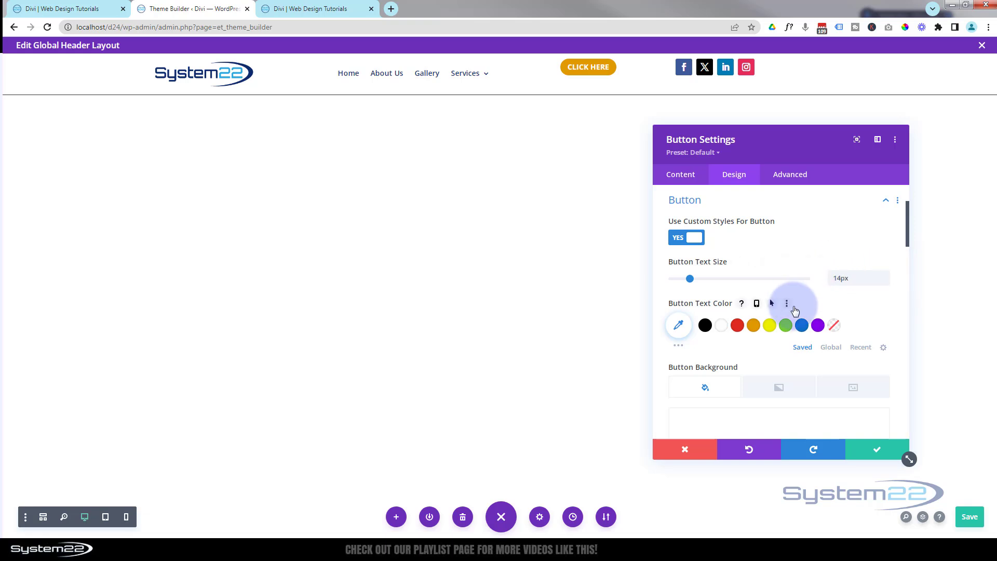
Step: Try 10px of linked top and bottom padding in the button's spacing options and clear it again
left_click(717, 205)
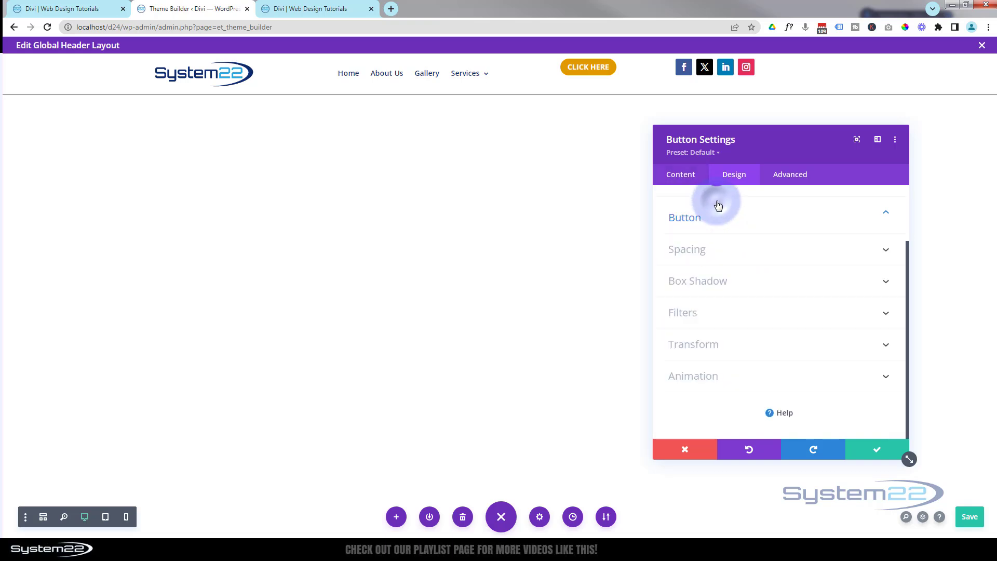
left_click(768, 255)
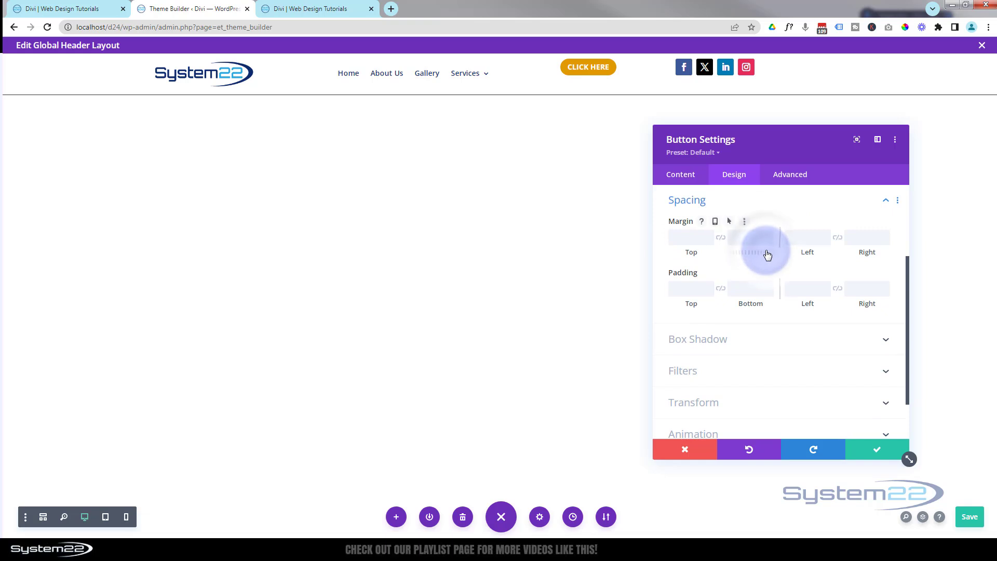
left_click(693, 290)
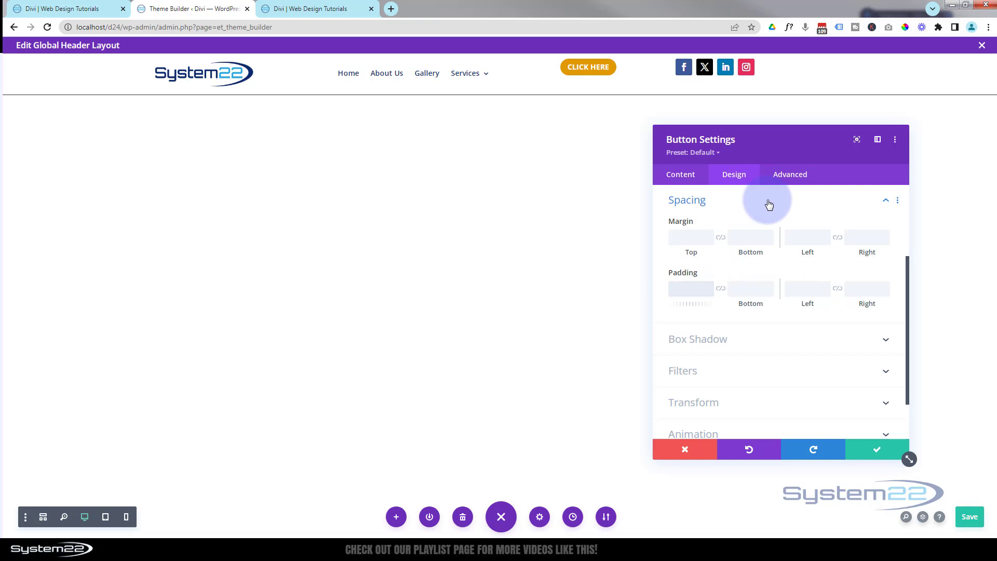
type("10px")
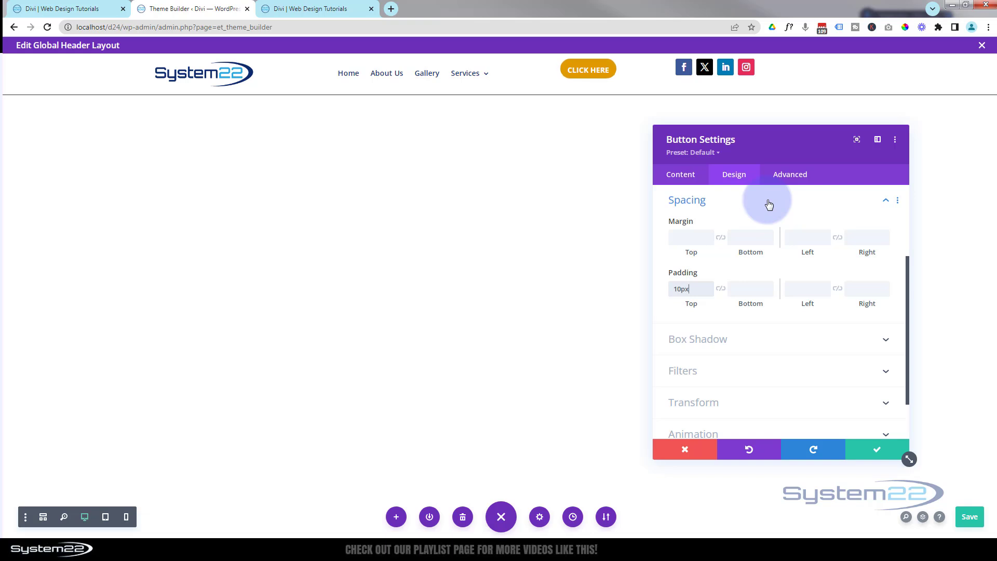
left_click(722, 288)
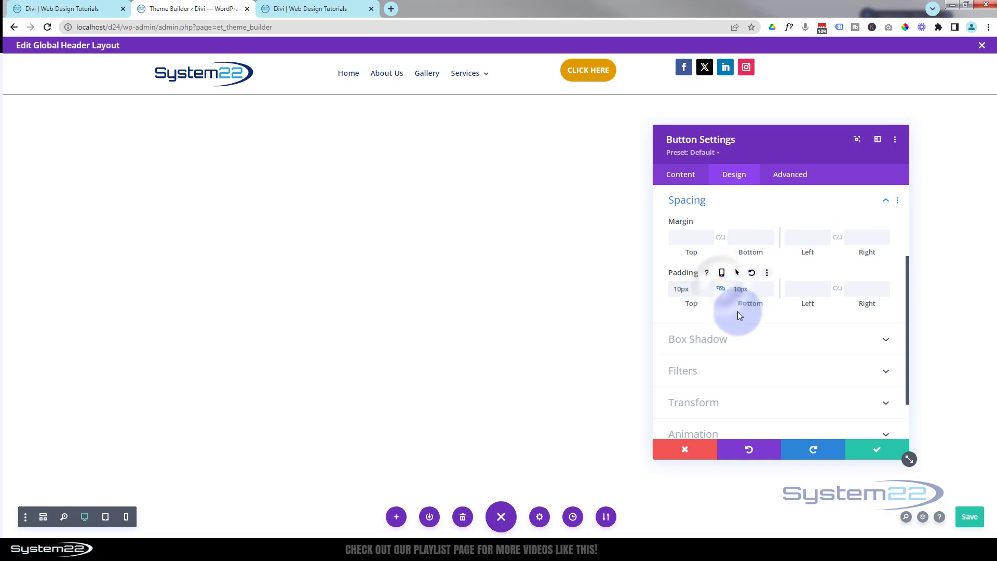
left_click(744, 290)
key("BackSpace")
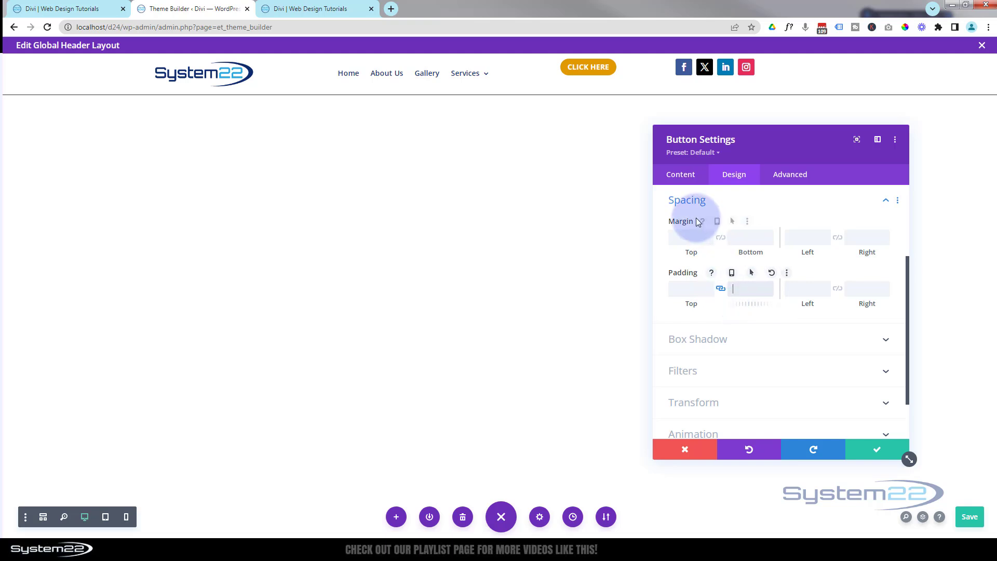
Step: Set the button's top margin to 12px
left_click(691, 237)
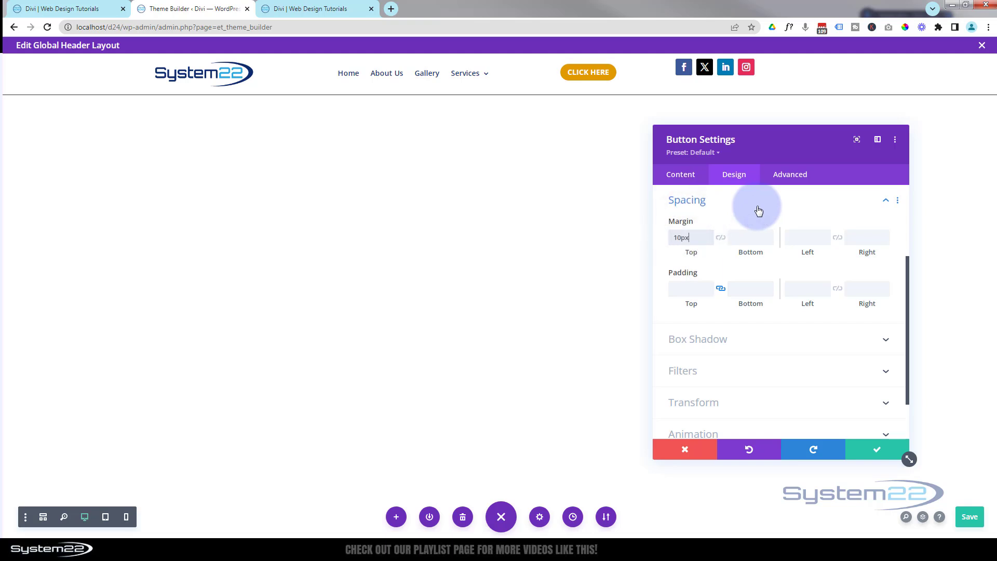
key("Up")
key("Up")
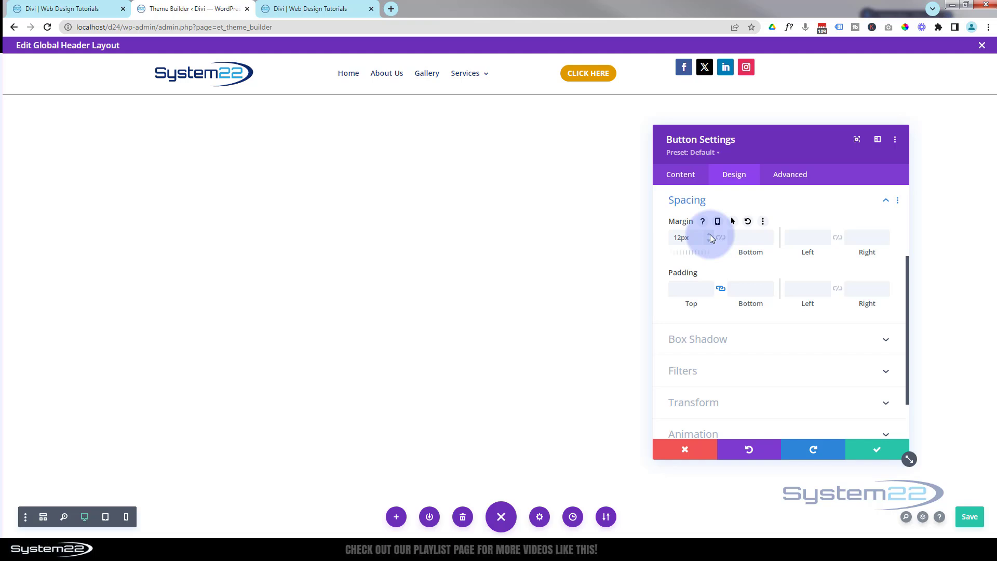
Step: Apply the bottom-edge box shadow preset to the button and save the module settings
left_click(728, 346)
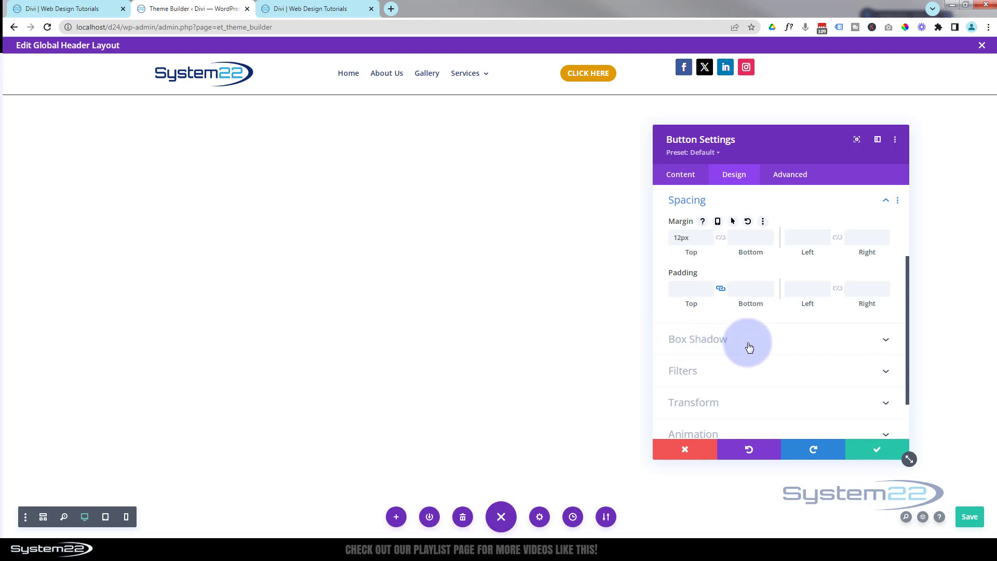
left_click(860, 260)
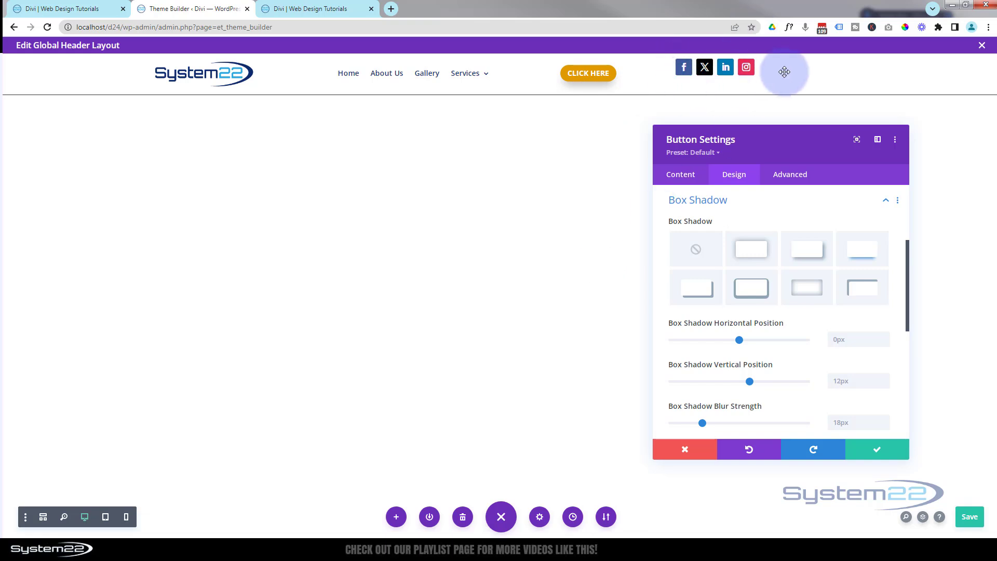
left_click(878, 451)
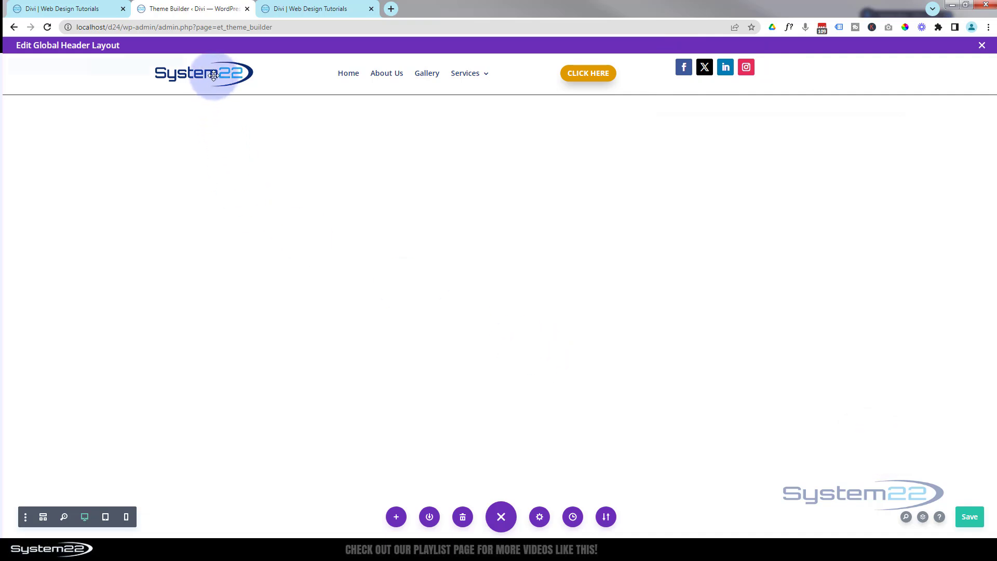
Step: Switch the header layout to wireframe view and open the image module's settings
mouse_move(208, 78)
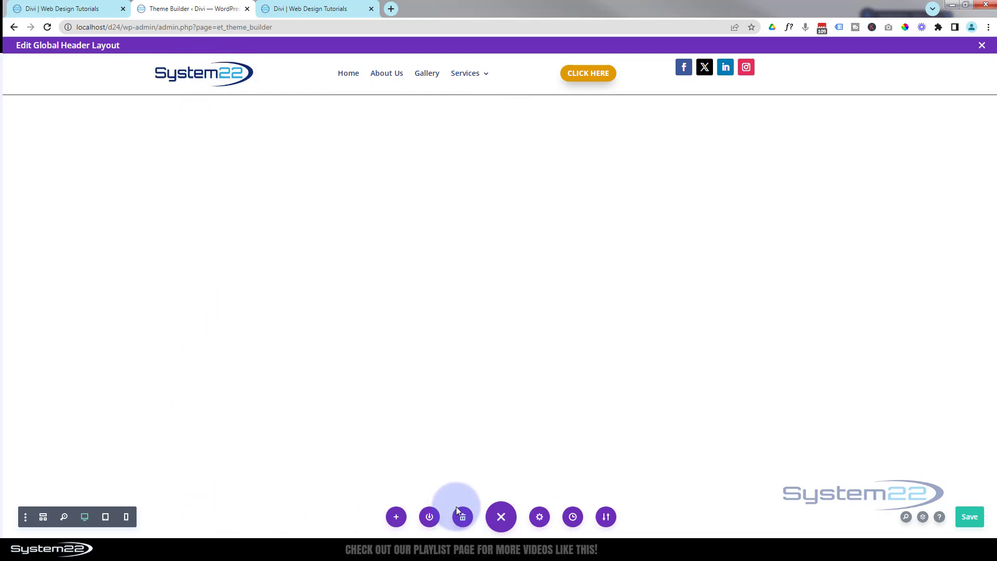
left_click(501, 517)
left_click(501, 518)
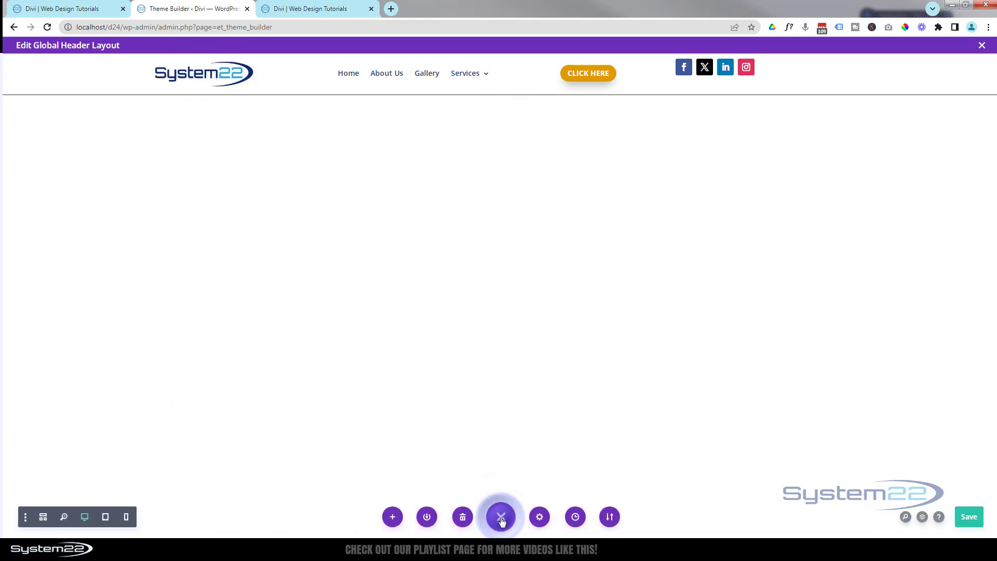
left_click(44, 518)
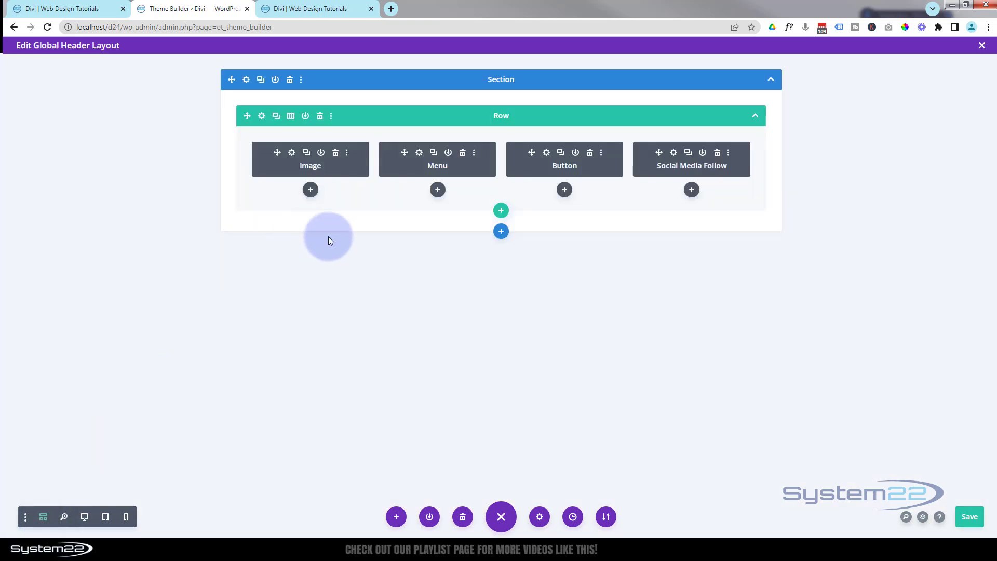
left_click(292, 153)
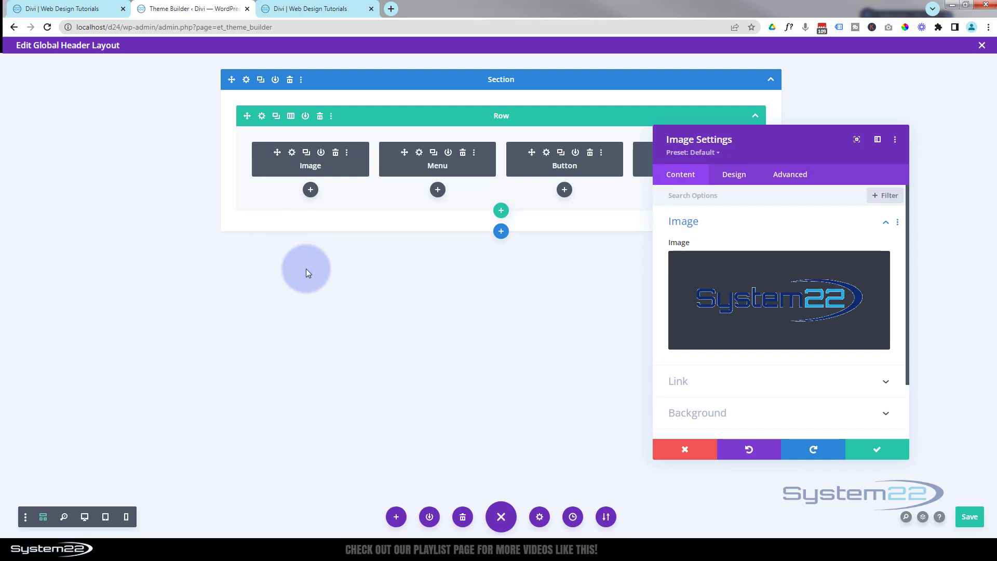
Step: Set the image module's admin label to Logo and save the layout
left_click(680, 229)
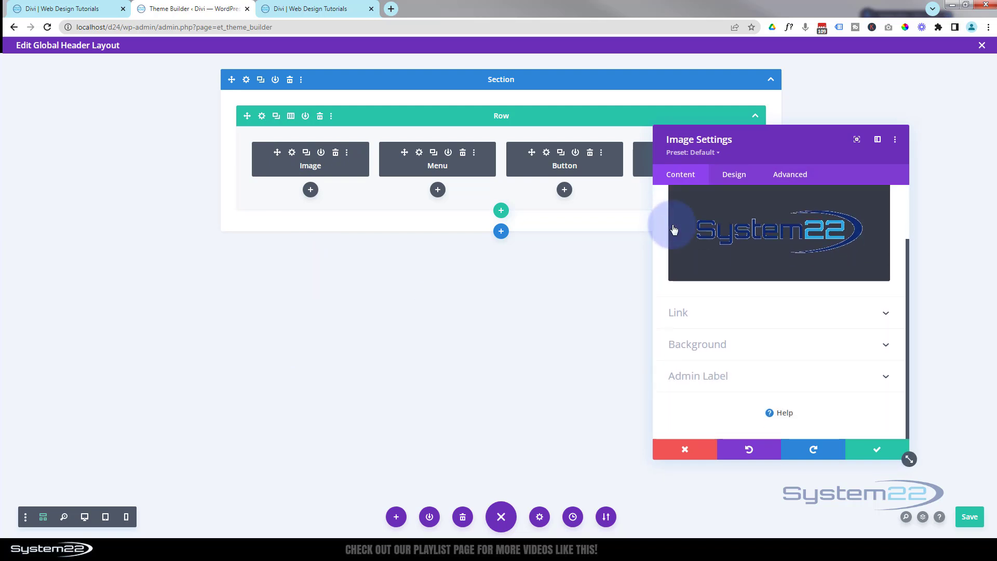
left_click(746, 382)
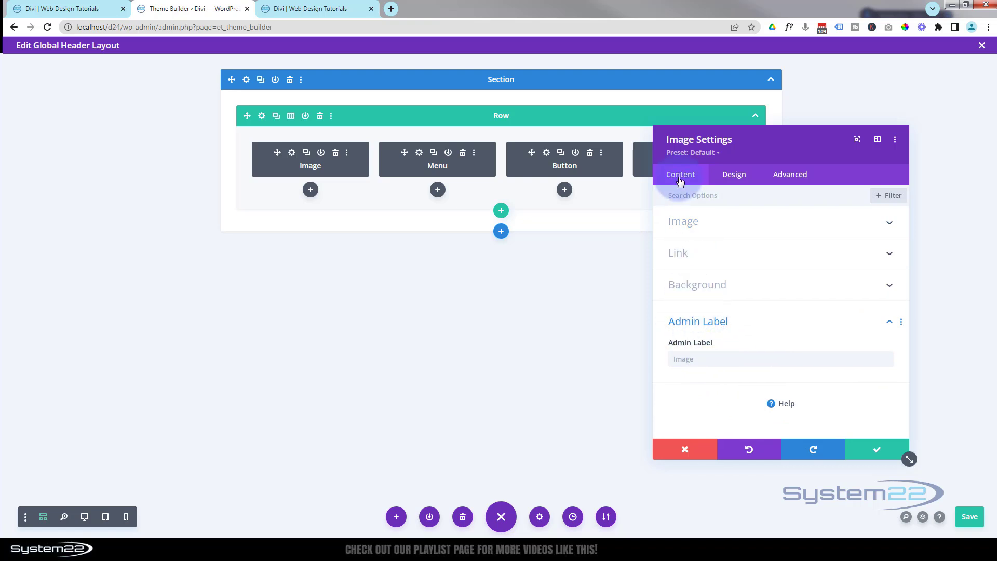
left_click(707, 361)
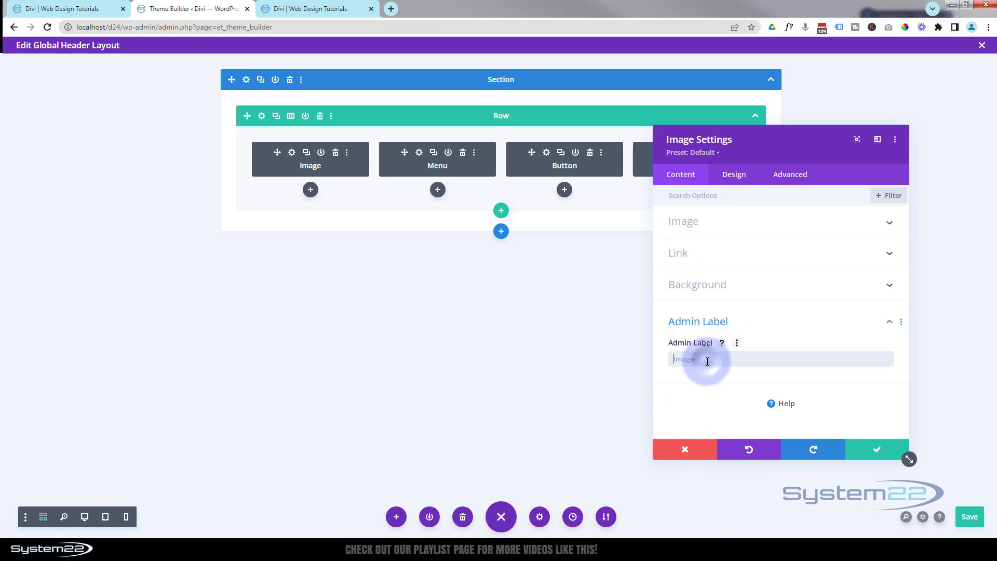
type("Logo")
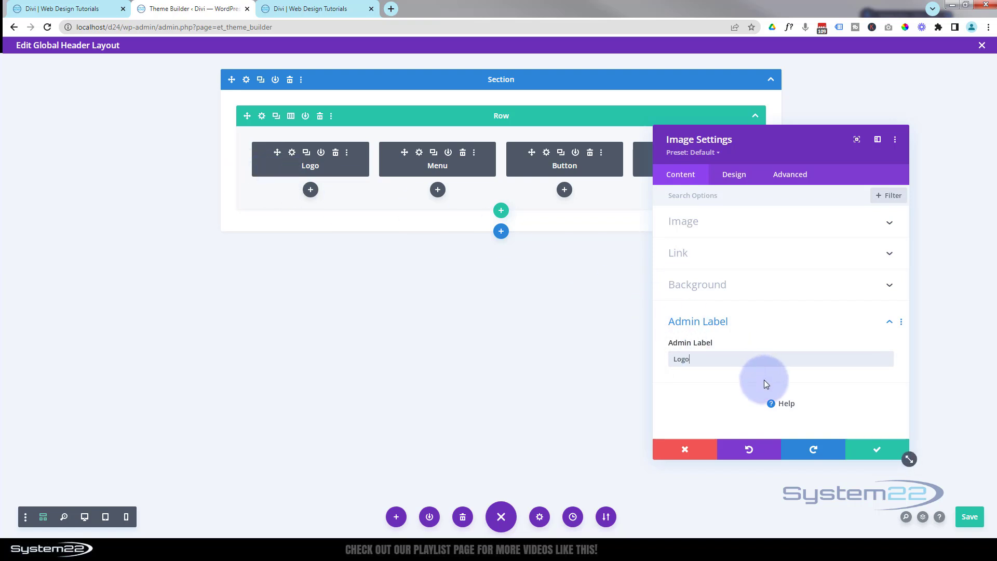
key("ctrl+s")
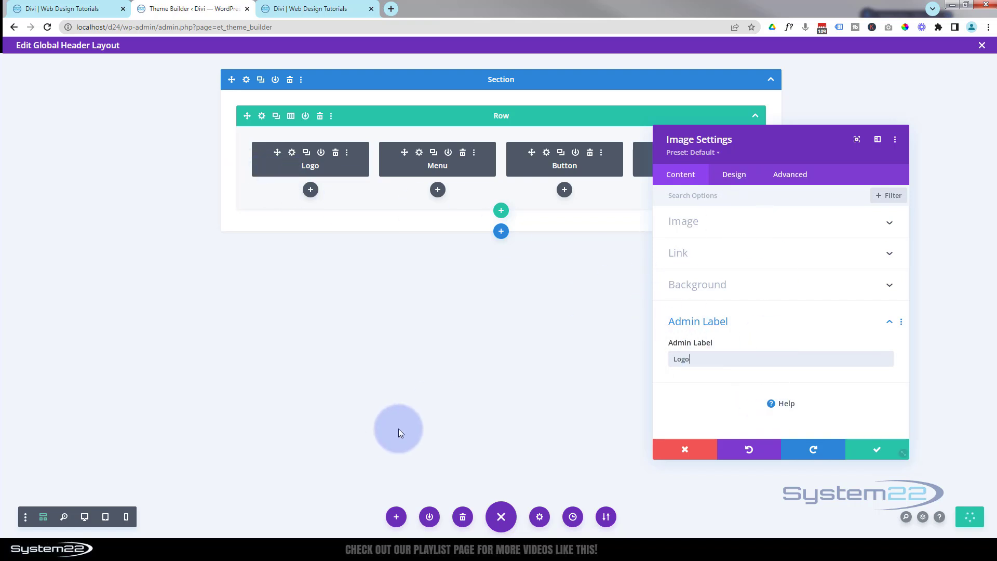
Step: Return the header to desktop view, set the logo's image link URL to #, and save the module settings
left_click(85, 517)
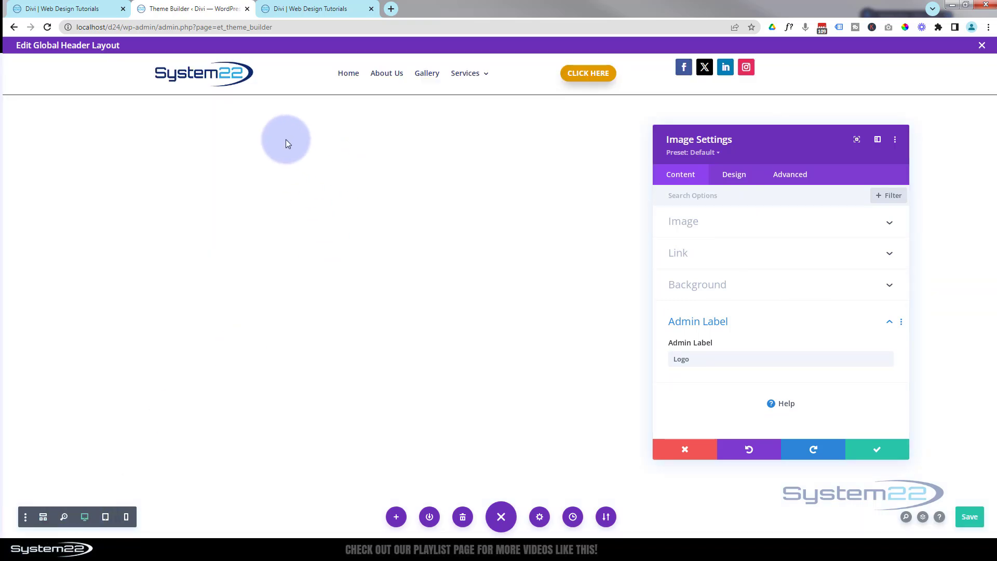
left_click(734, 259)
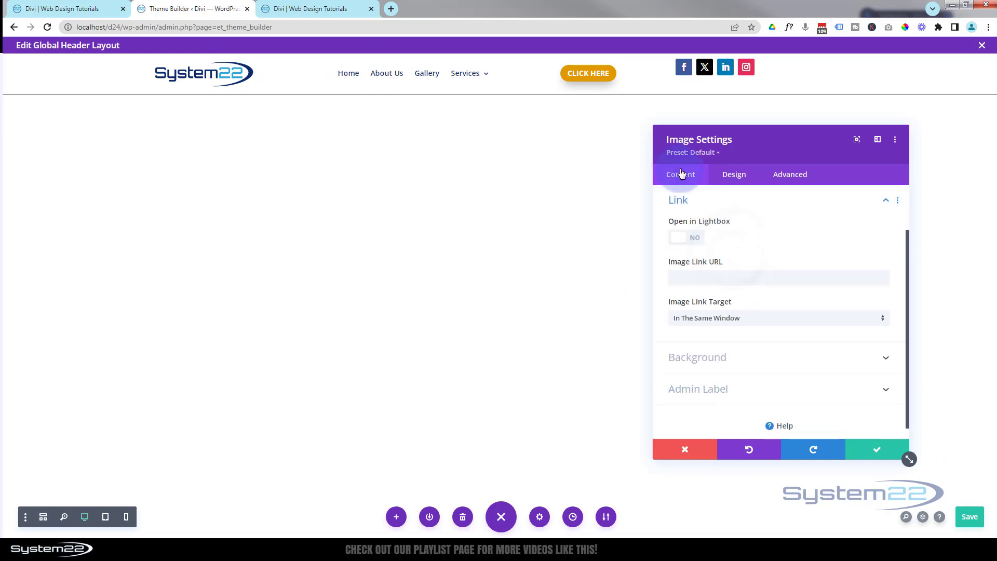
left_click(691, 285)
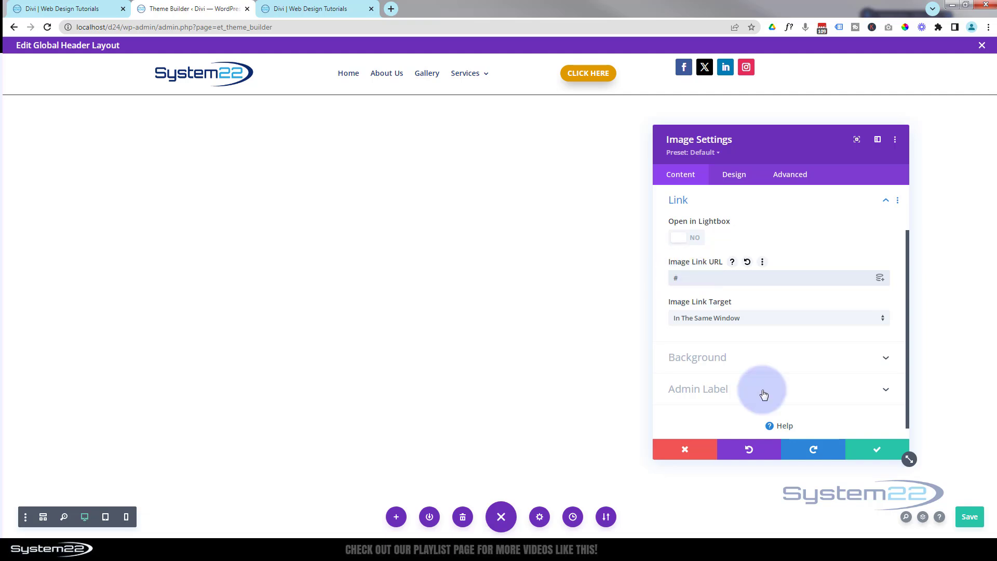
left_click(872, 450)
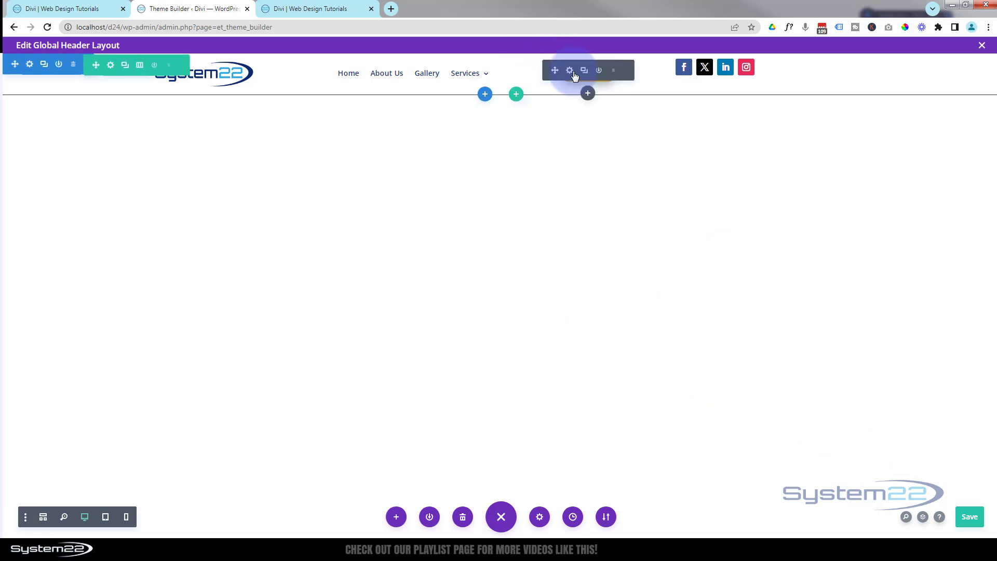
Step: Set the Click Here button's link URL to # and save the module settings
left_click(569, 71)
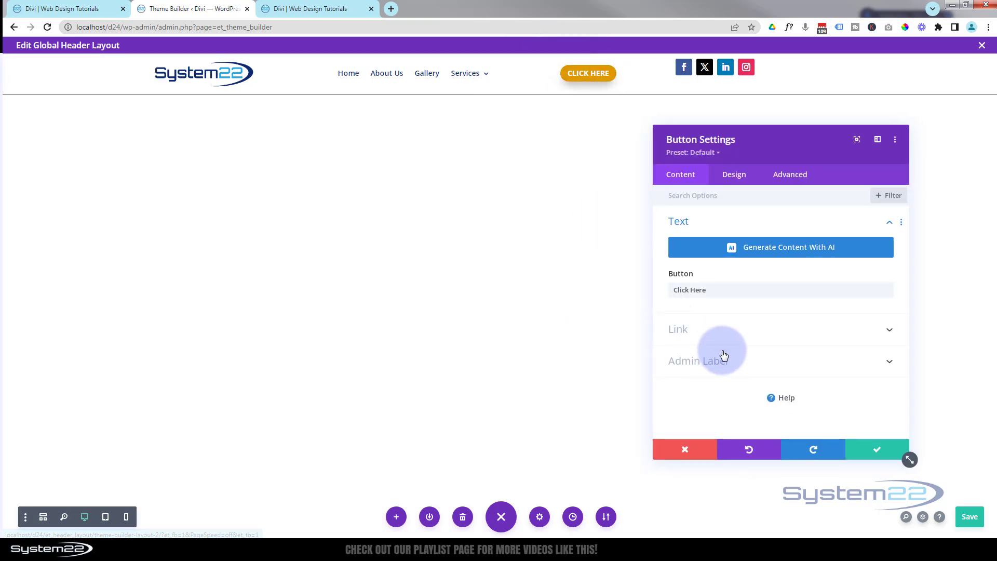
left_click(671, 193)
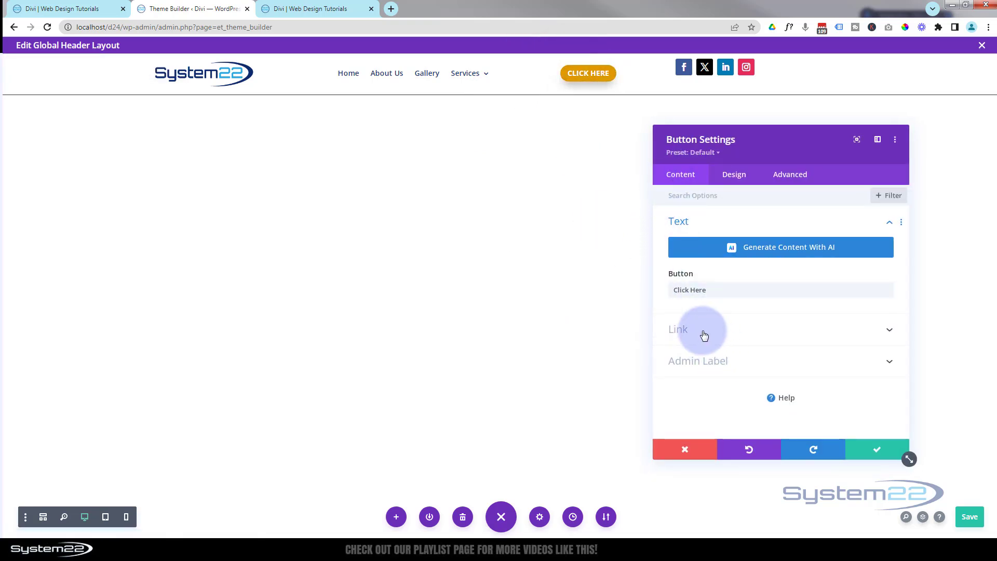
left_click(707, 332)
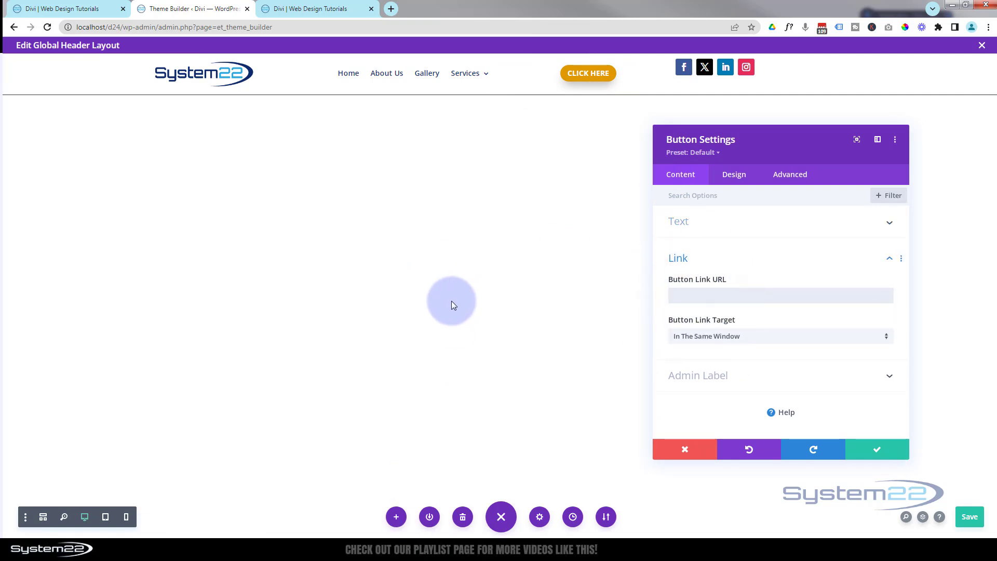
left_click(676, 294)
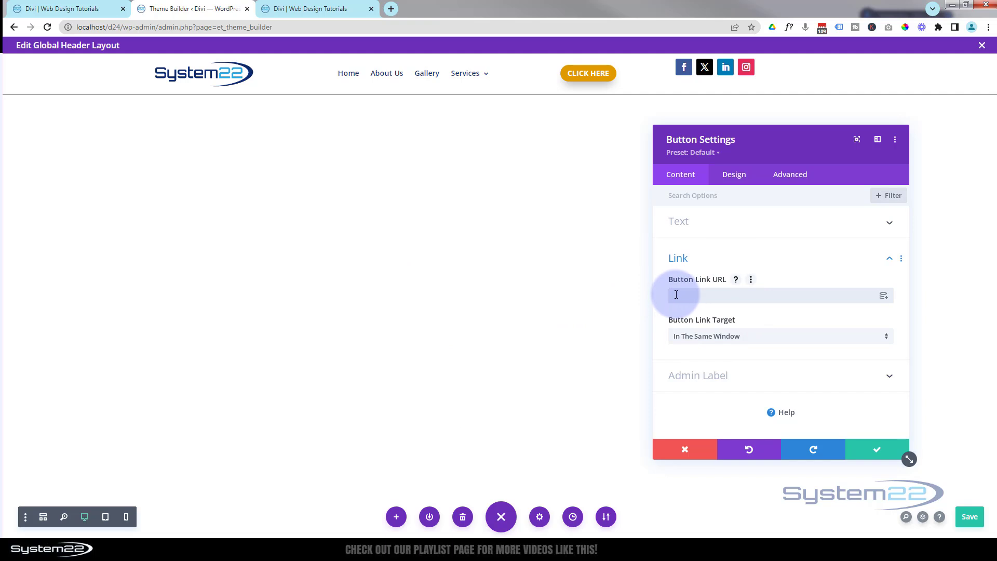
type("#")
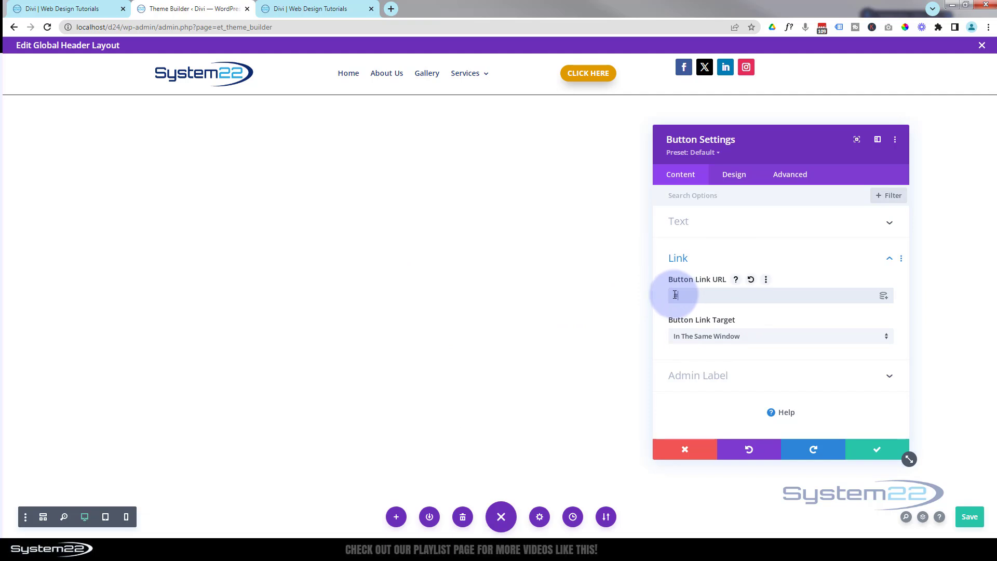
left_click(888, 456)
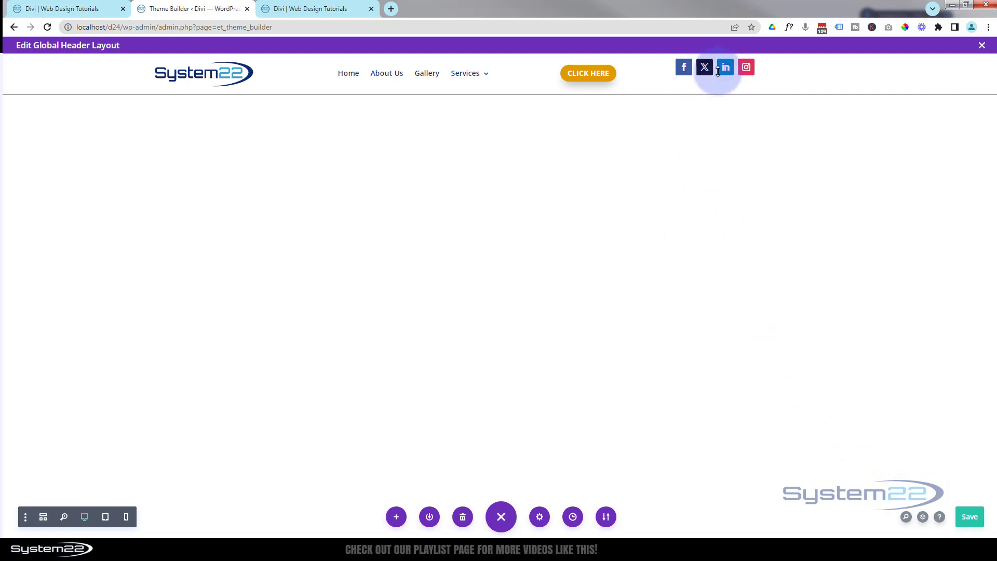
Step: Center-align the Social Media Follow module within its column
mouse_move(753, 68)
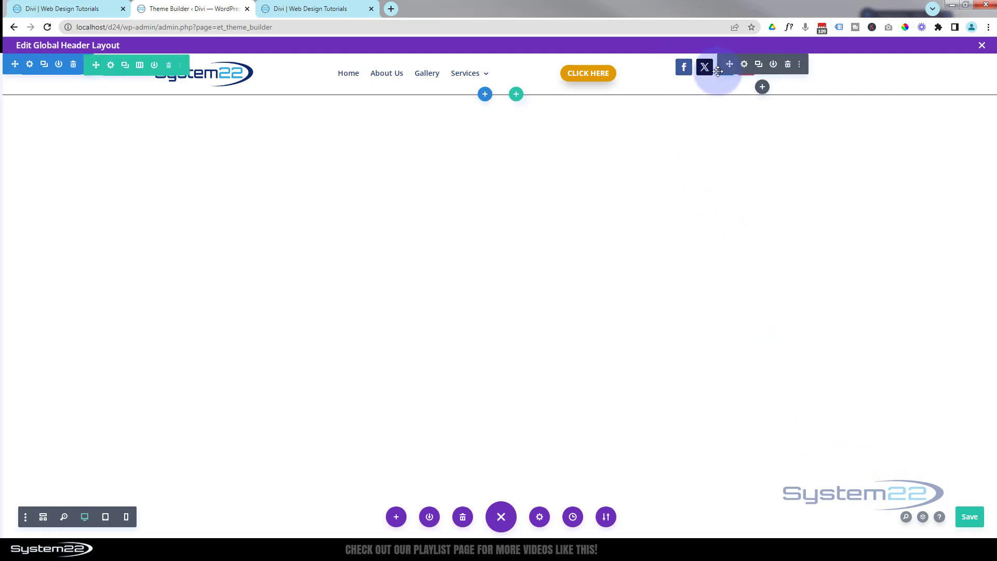
left_click(745, 65)
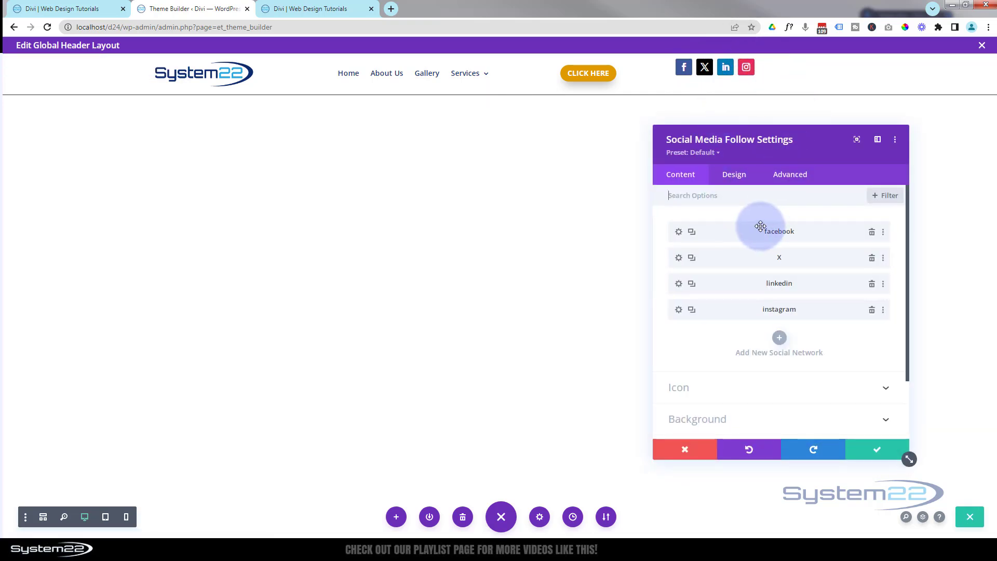
left_click(737, 189)
left_click(734, 176)
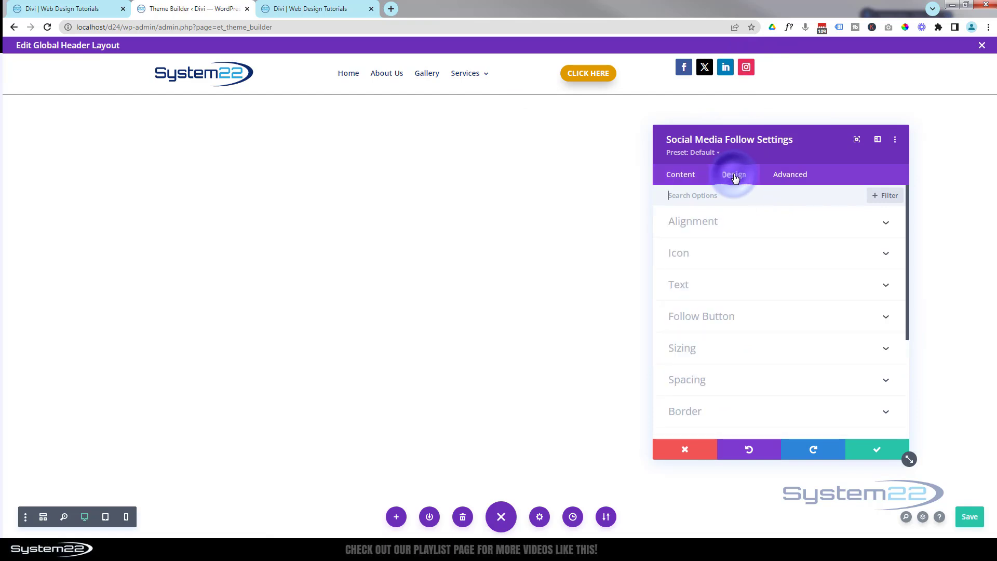
left_click(779, 224)
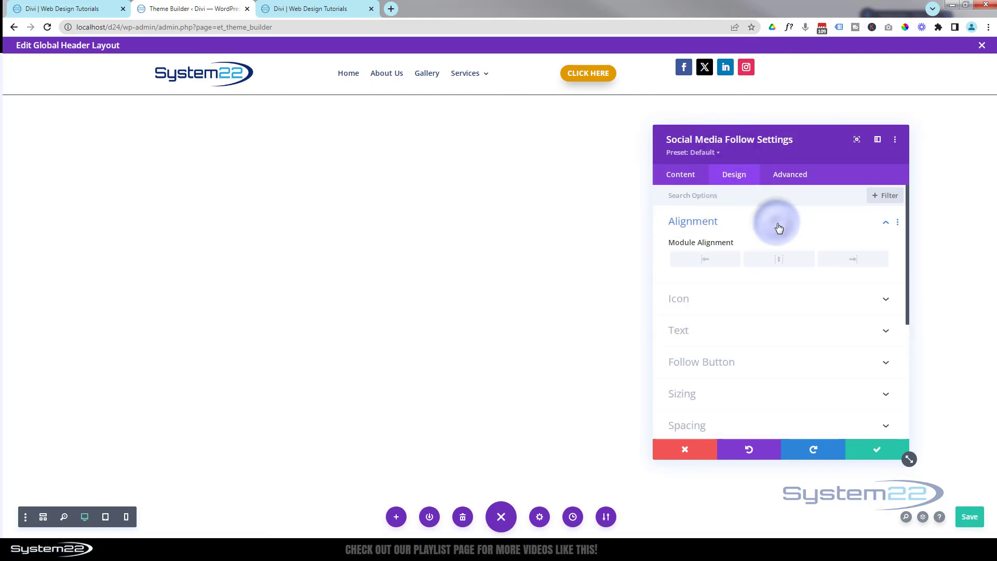
left_click(778, 261)
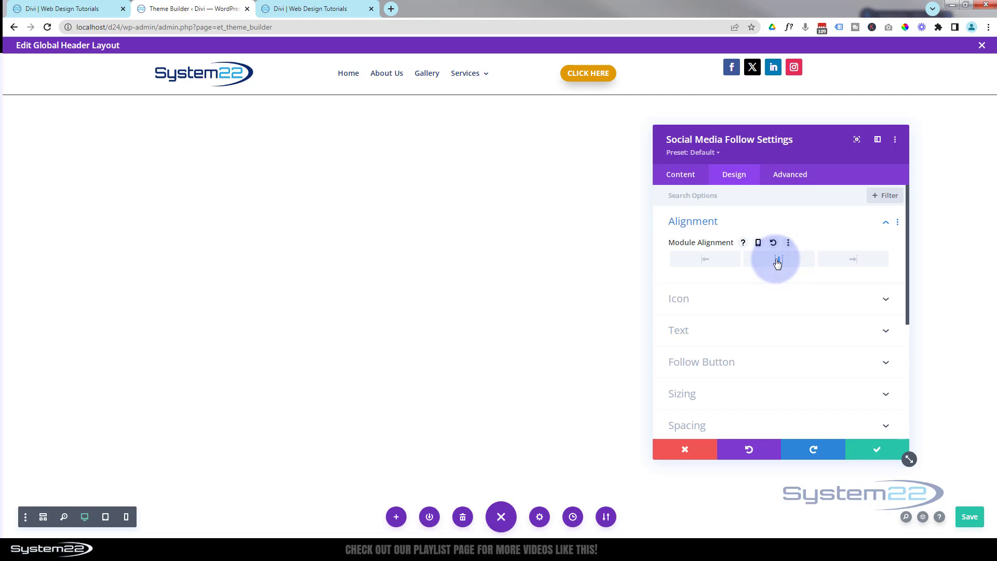
Step: Set the Facebook social network item's background colour to #0d2b6f
left_click(679, 178)
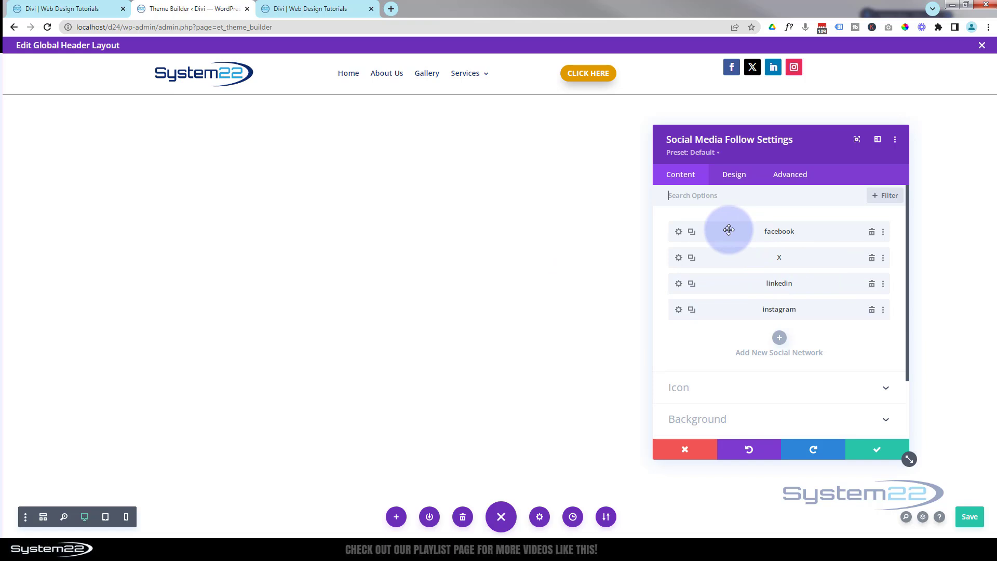
left_click(678, 231)
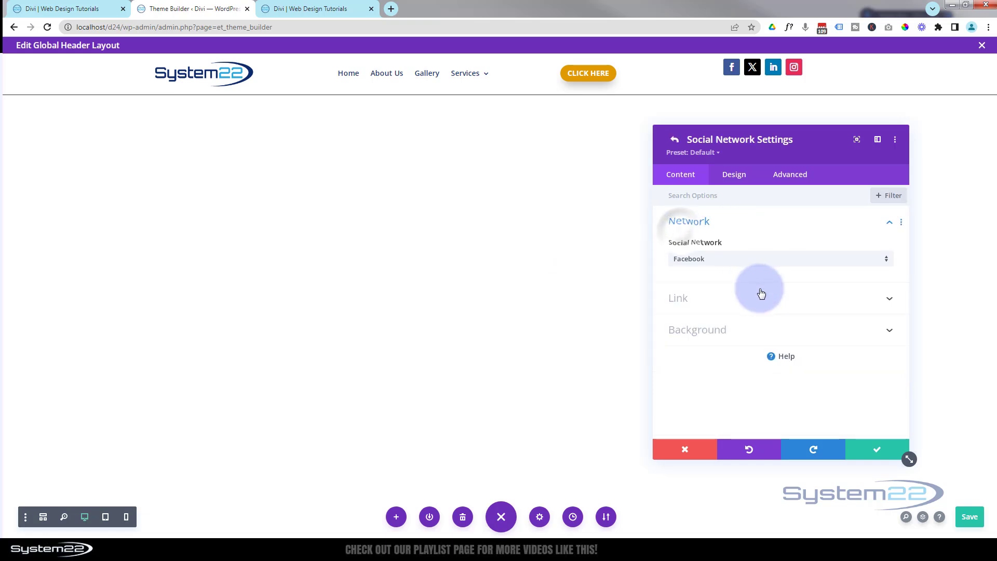
left_click(724, 335)
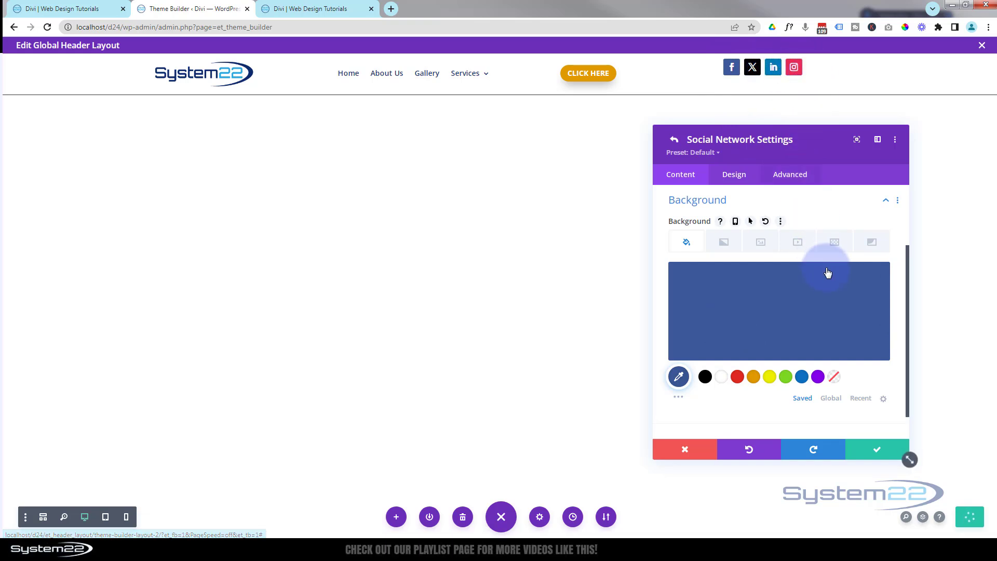
mouse_move(831, 284)
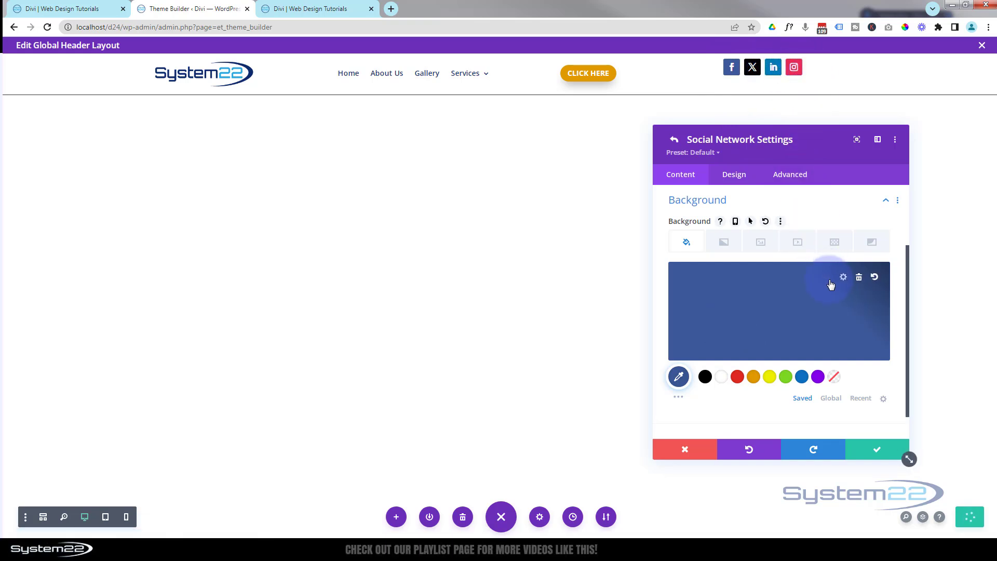
left_click(788, 318)
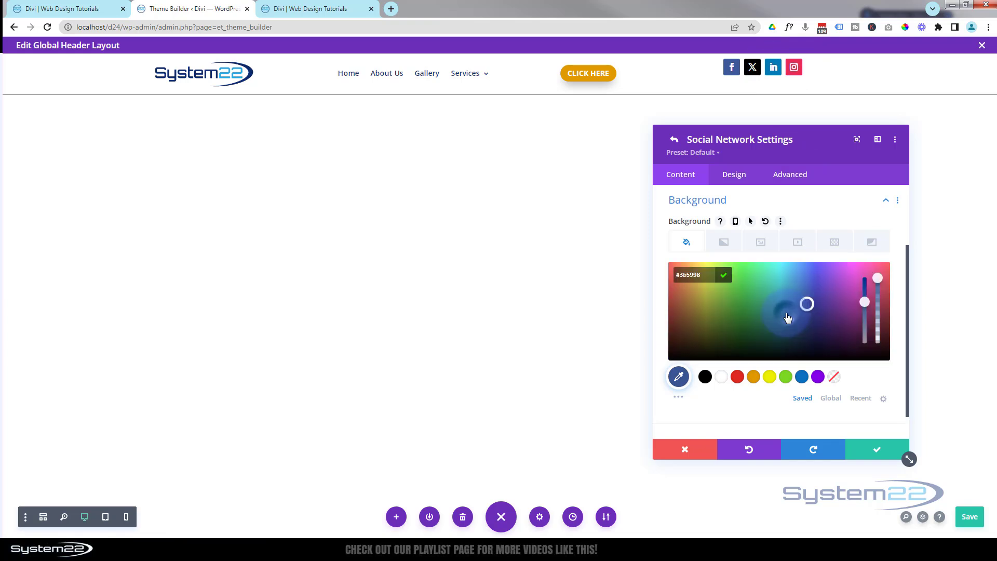
left_click_drag(697, 274, 668, 276)
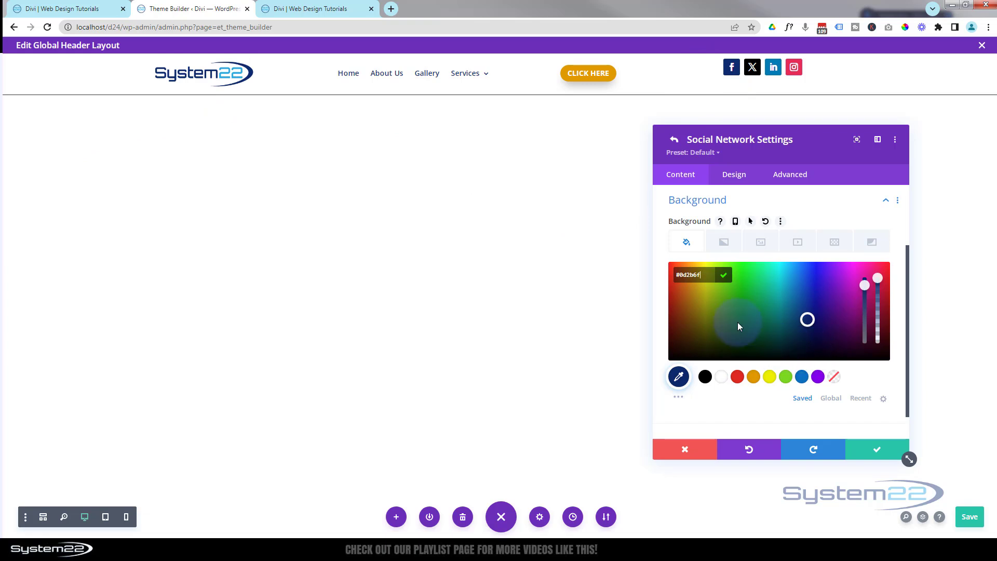
Step: Round all four corners of the Facebook icon to 50px
left_click(740, 180)
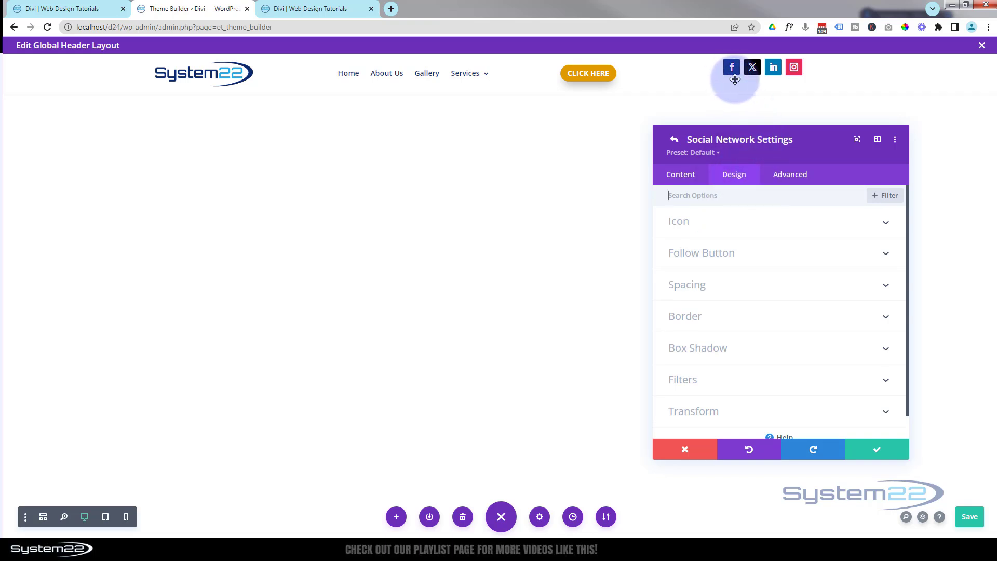
left_click(761, 321)
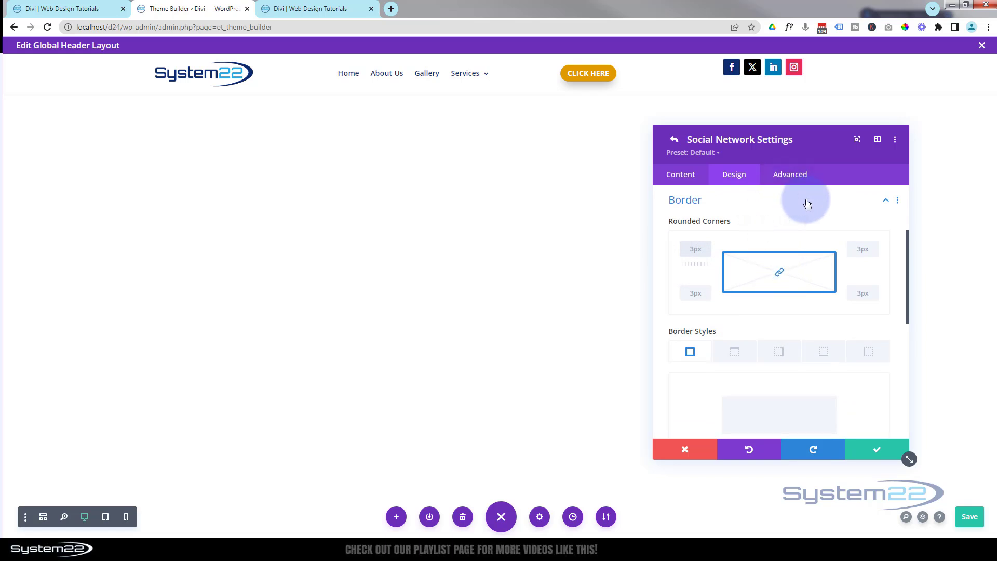
type("px")
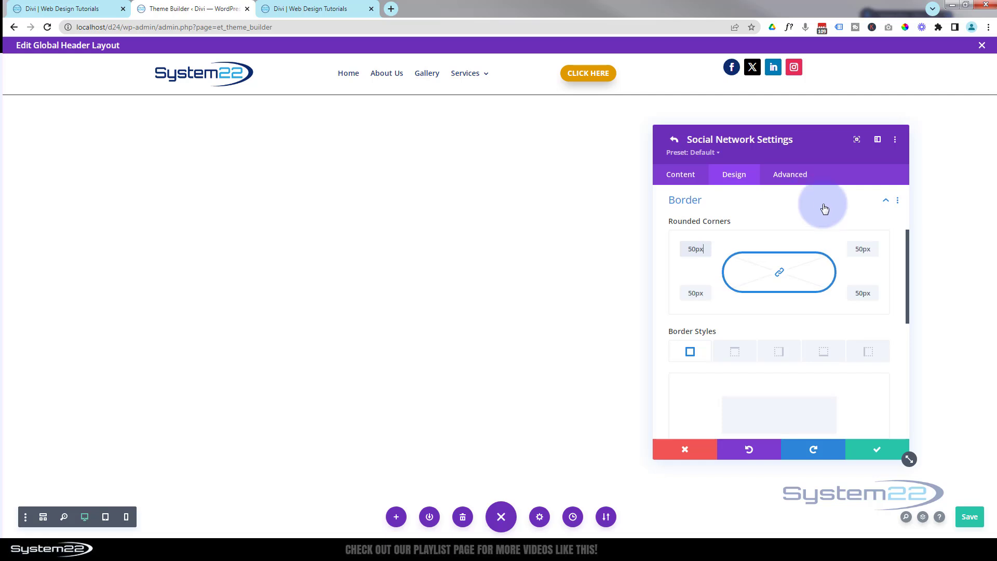
scroll(802, 246, "down", 1)
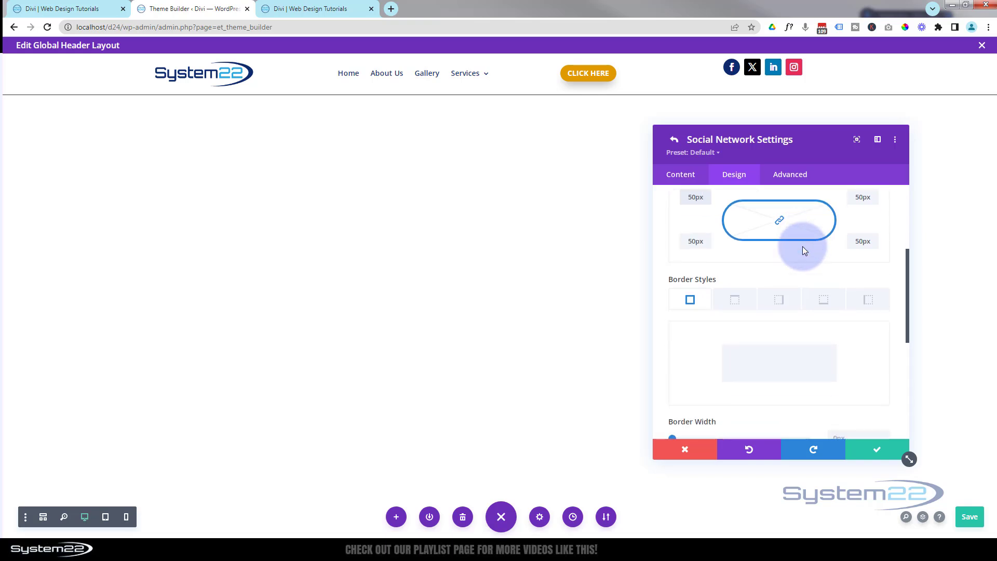
scroll(803, 246, "up", 3)
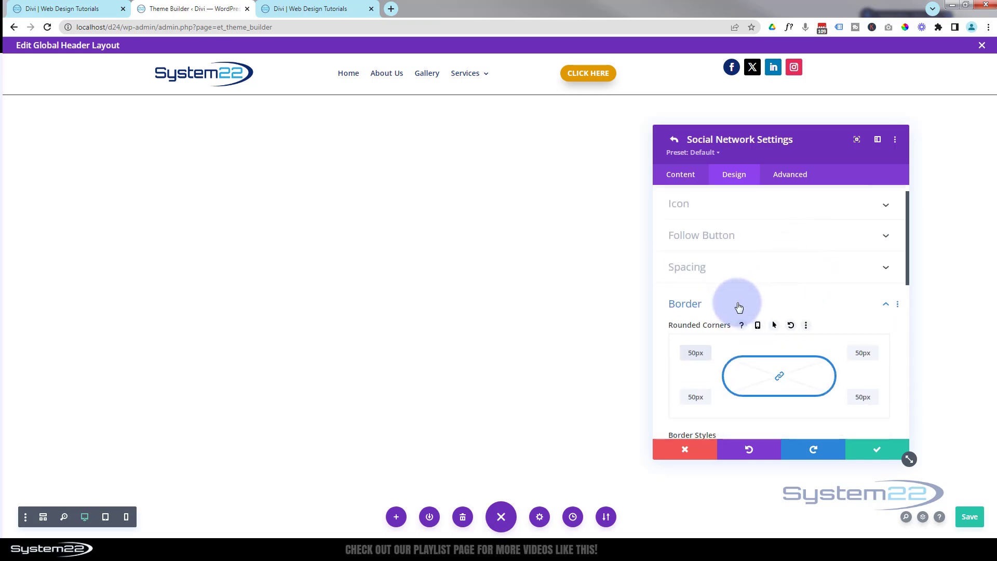
Step: Apply the bottom-edge box shadow preset to the Facebook icon and save the item's settings
left_click(740, 309)
left_click(759, 329)
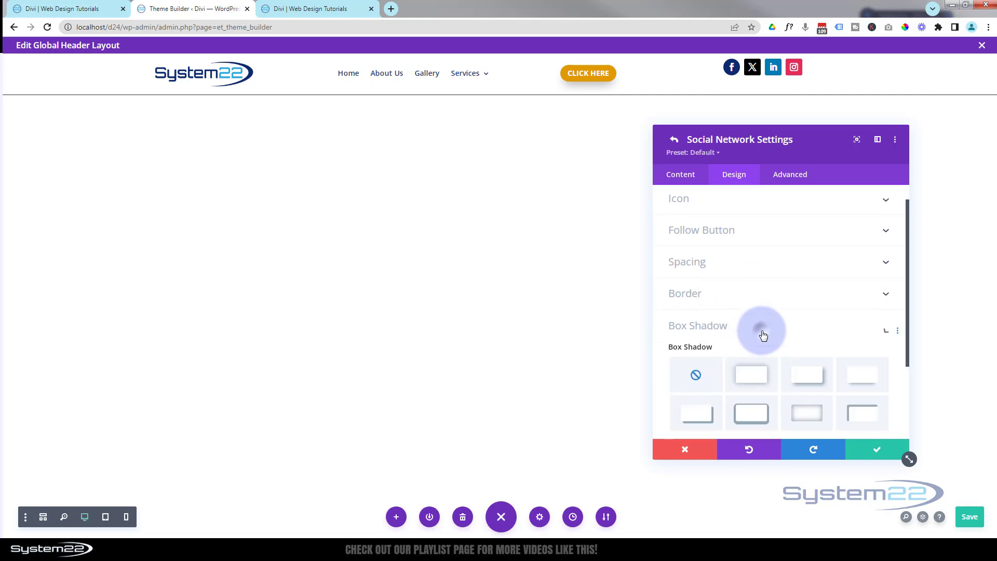
left_click(858, 270)
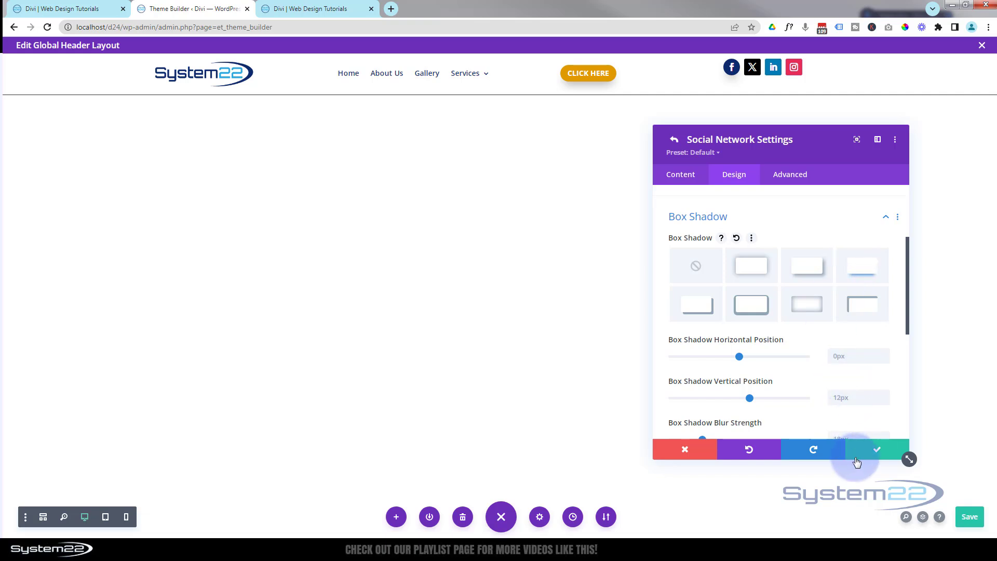
left_click(872, 452)
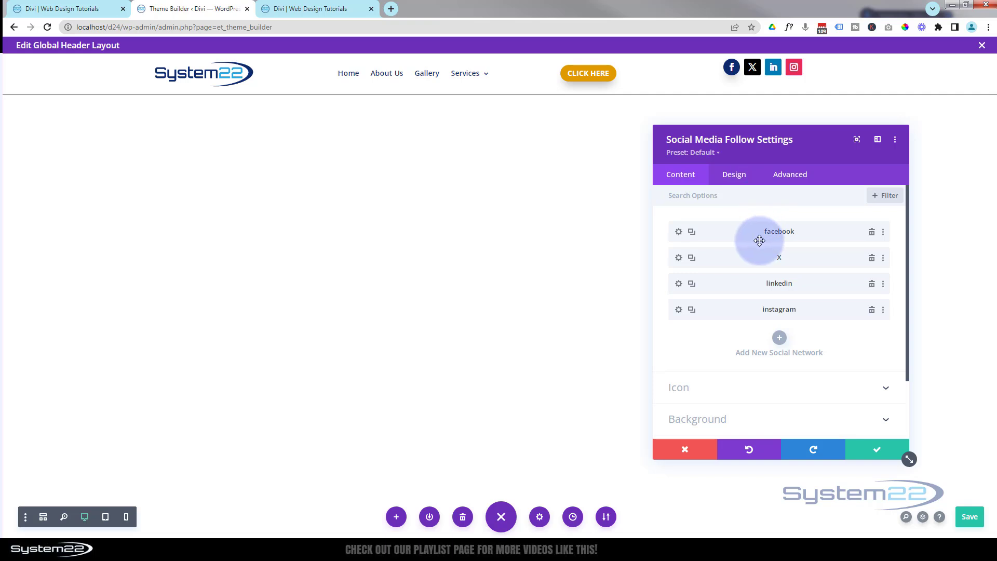
Step: Extend the Facebook item's styles to all social networks throughout This Column
right_click(725, 230)
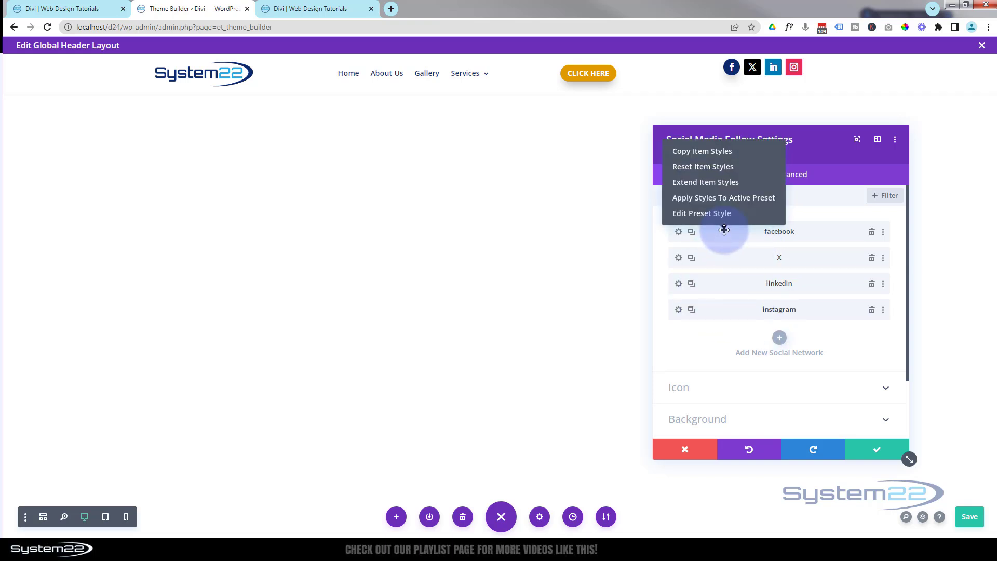
left_click(696, 185)
left_click(695, 185)
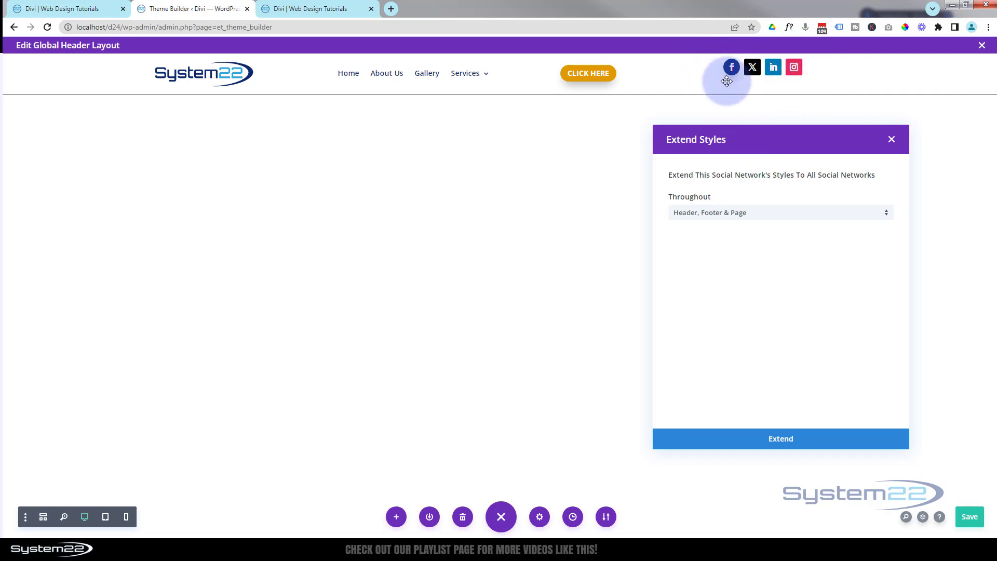
left_click(772, 214)
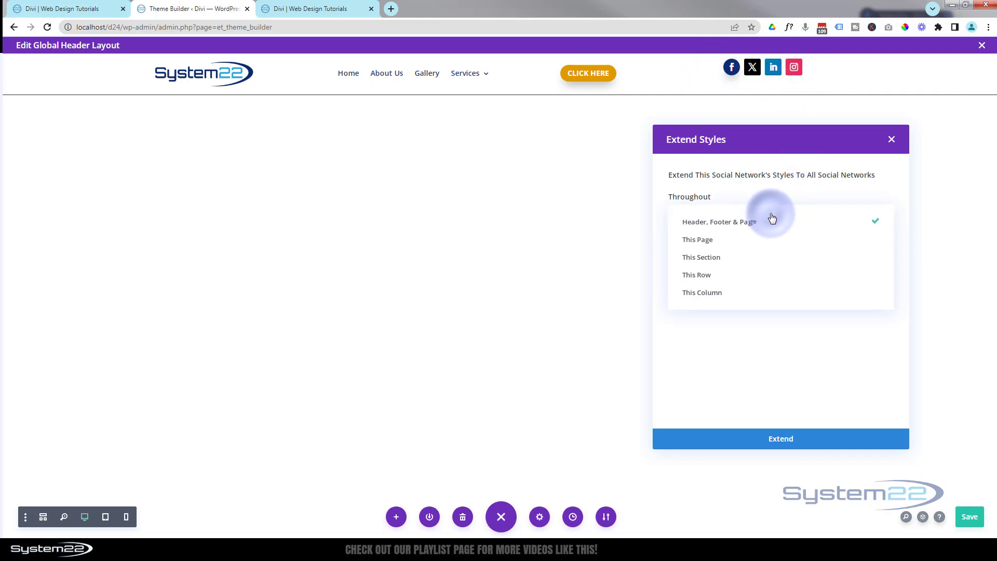
left_click(745, 293)
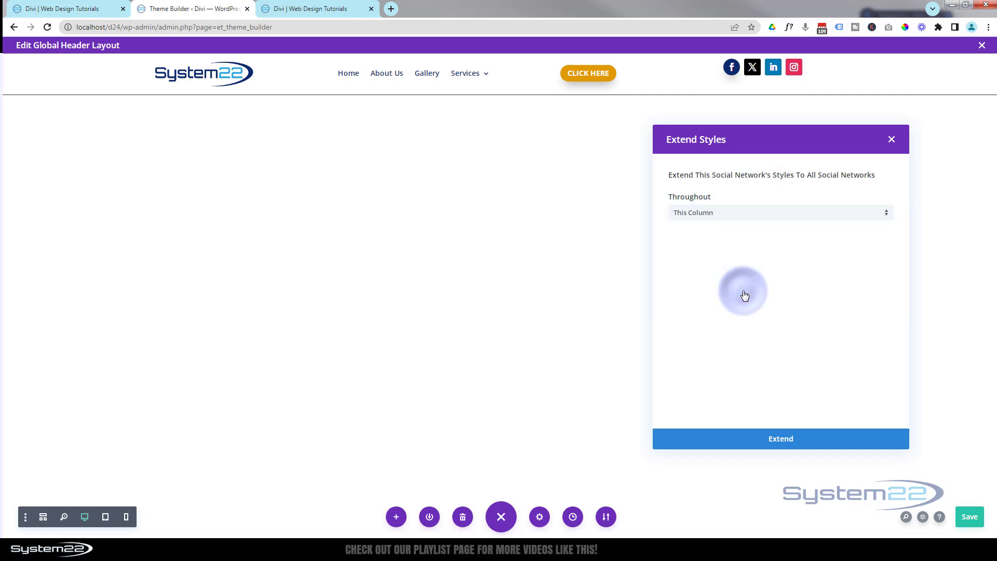
left_click(781, 439)
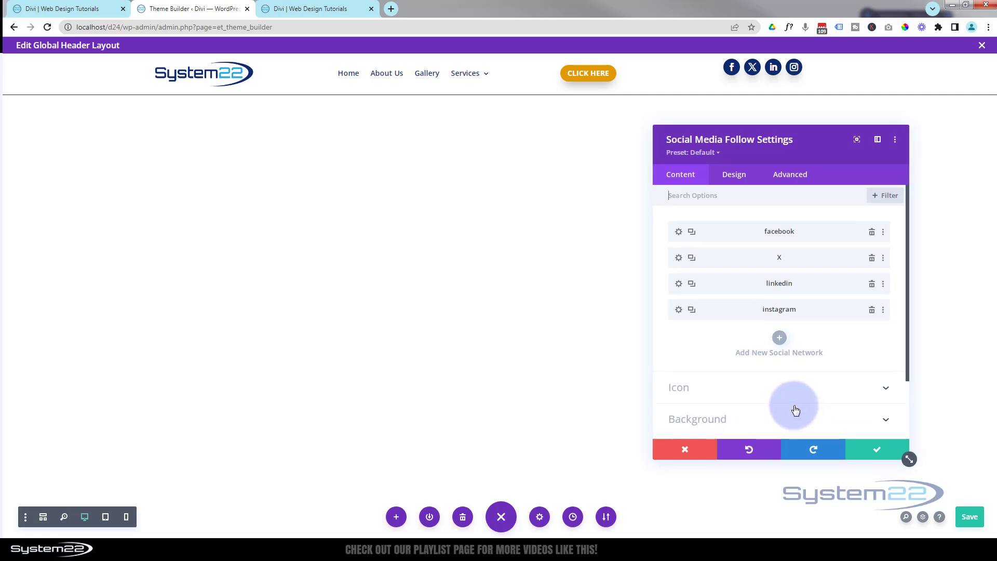
Step: Set the Social Media Follow module's top padding to 12px and save the module settings
left_click(740, 179)
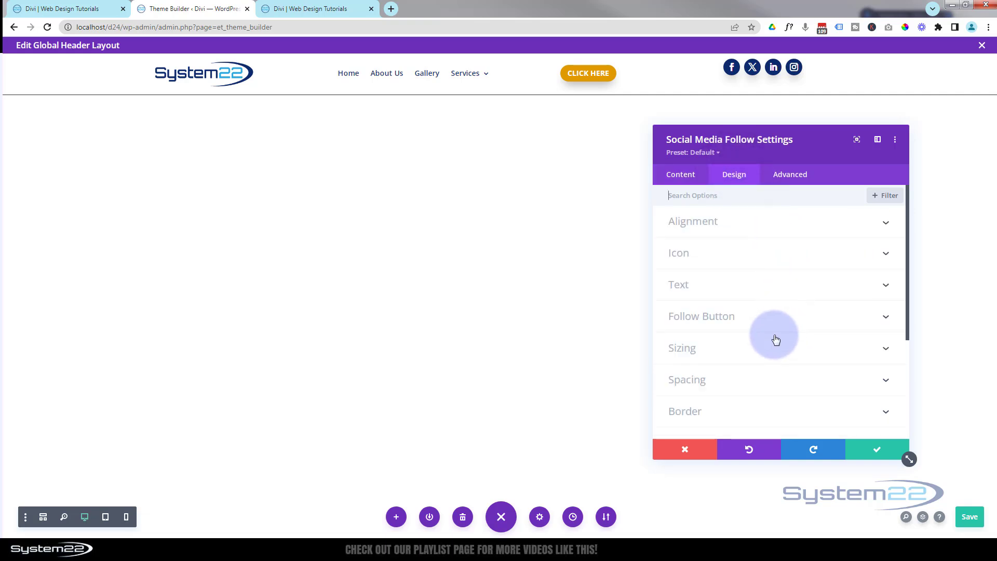
left_click(762, 375)
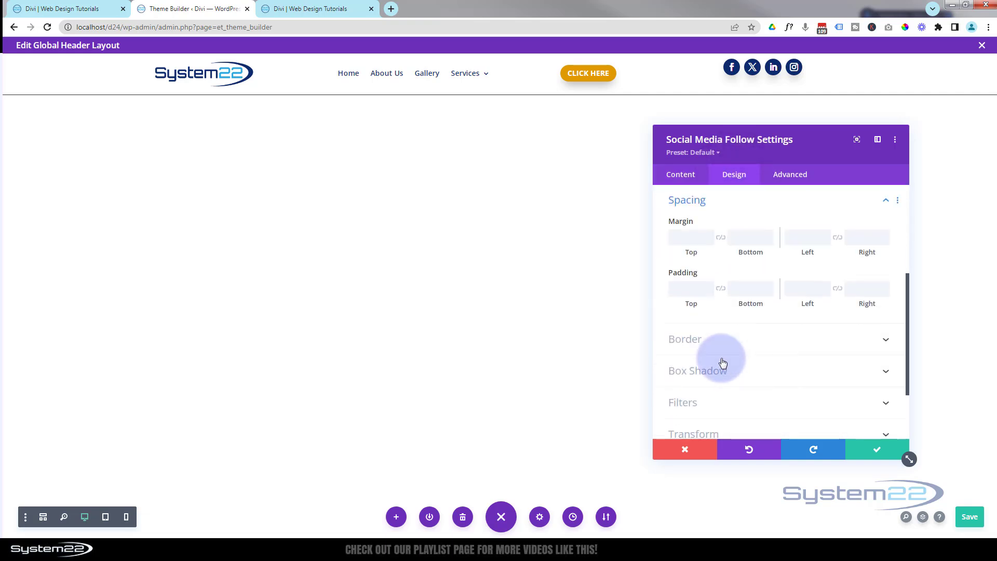
left_click(687, 287)
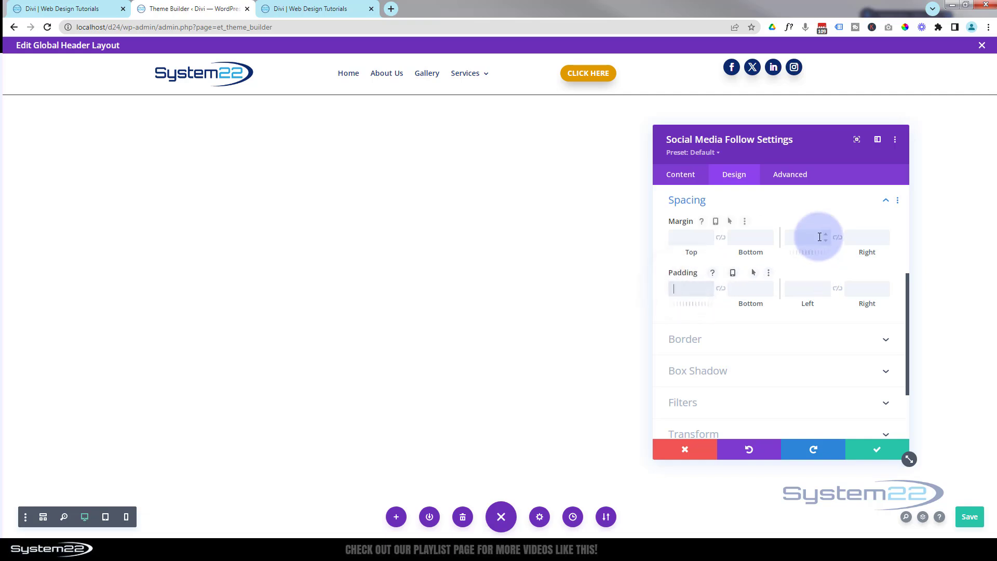
type("10px")
left_click(709, 285)
left_click(708, 285)
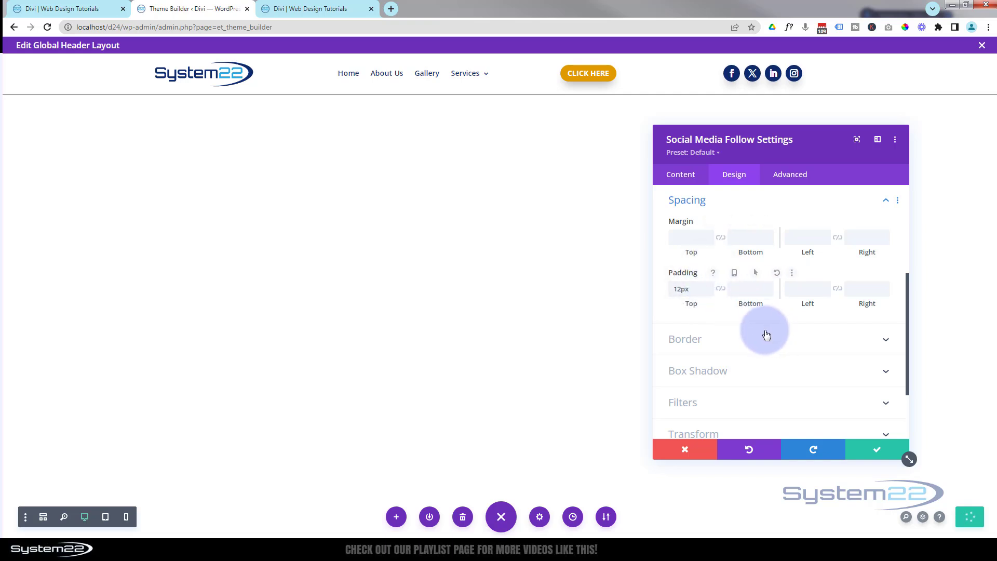
left_click(878, 451)
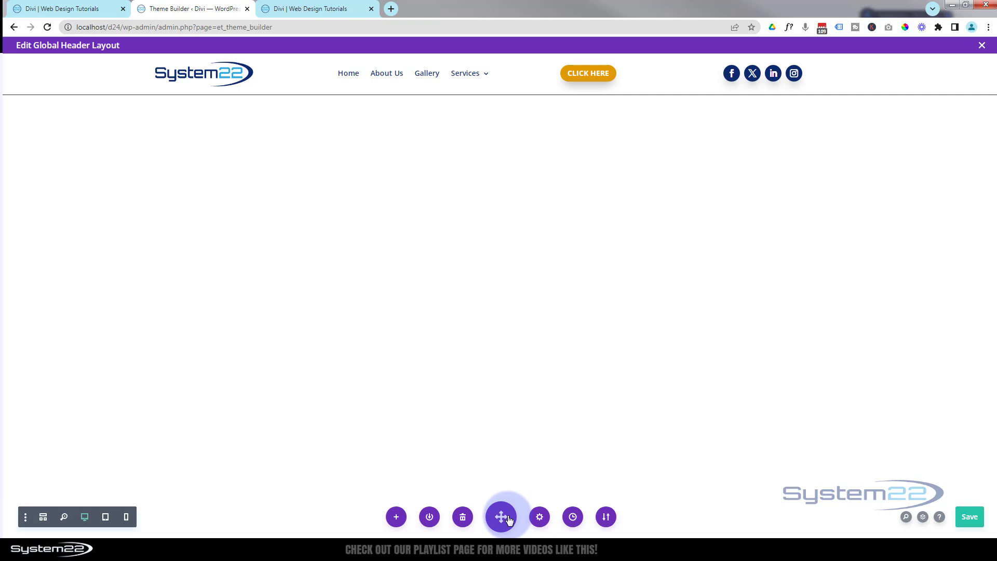
Step: Switch the preview to tablet view and left-align the Click Here button for tablet
left_click(107, 518)
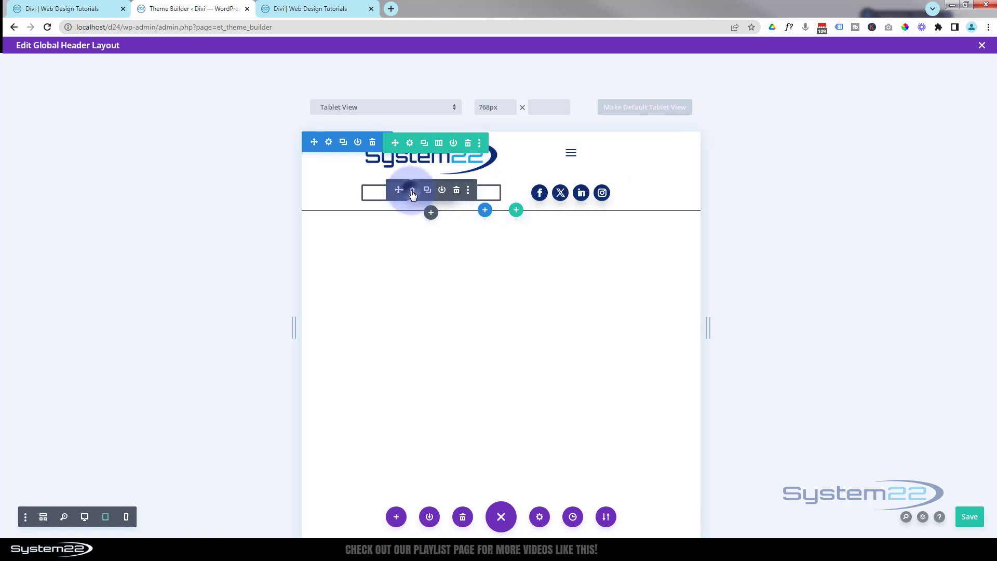
left_click(413, 192)
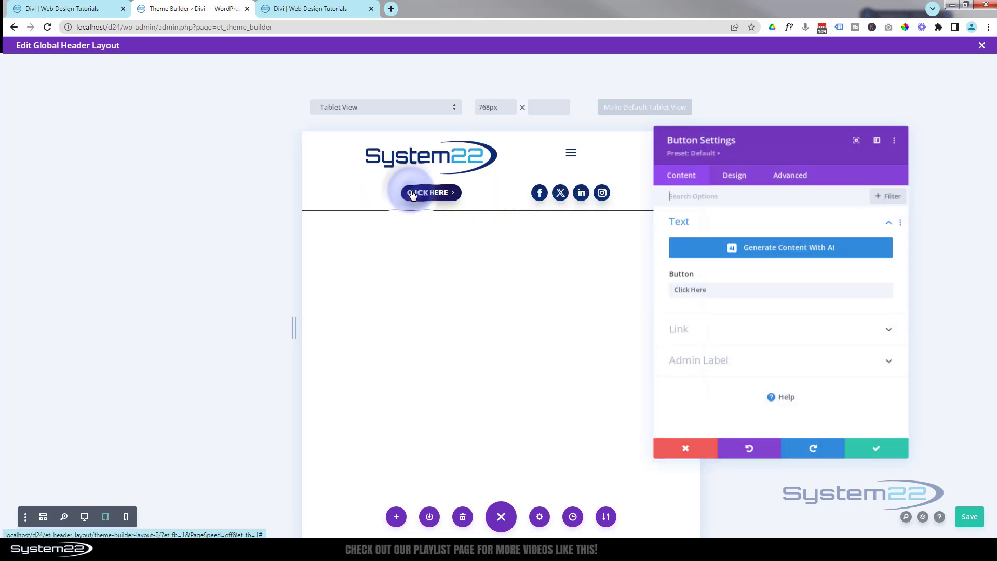
left_click(739, 179)
left_click(770, 221)
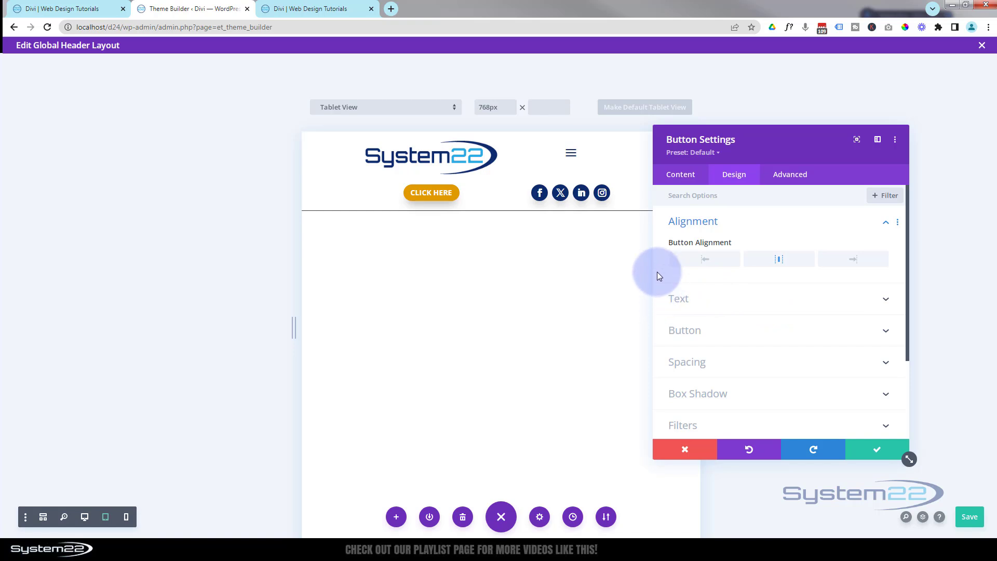
mouse_move(691, 242)
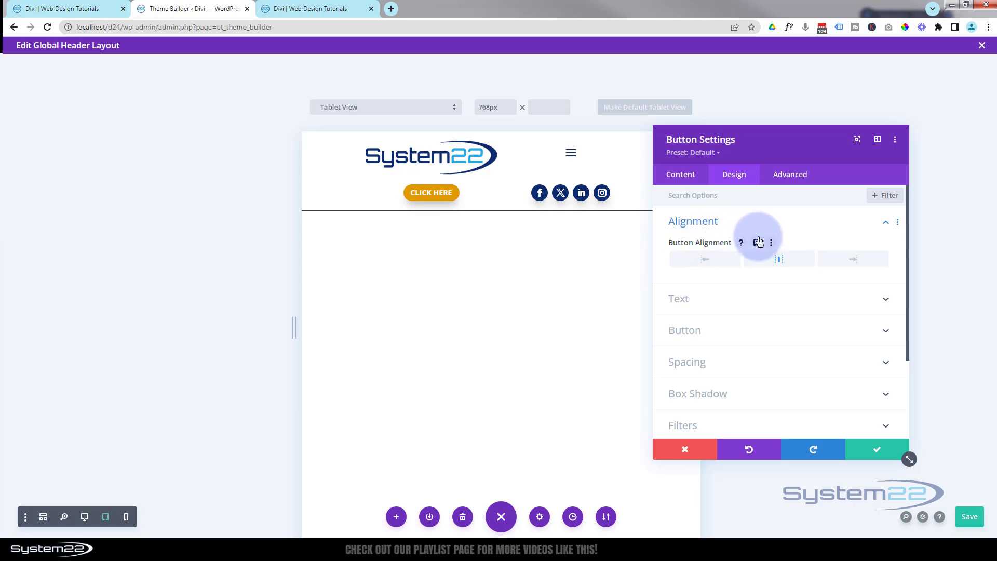
left_click(758, 244)
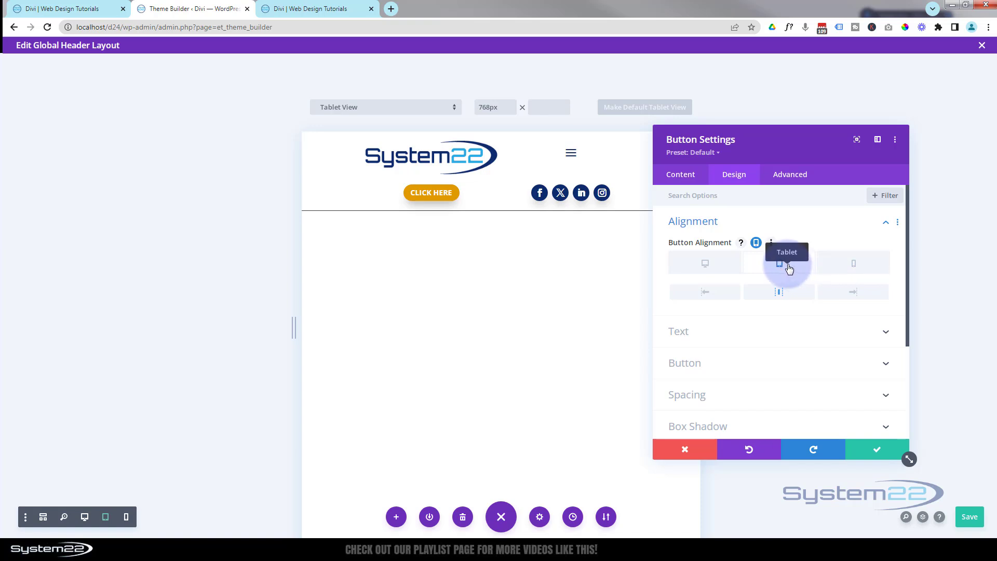
left_click(704, 293)
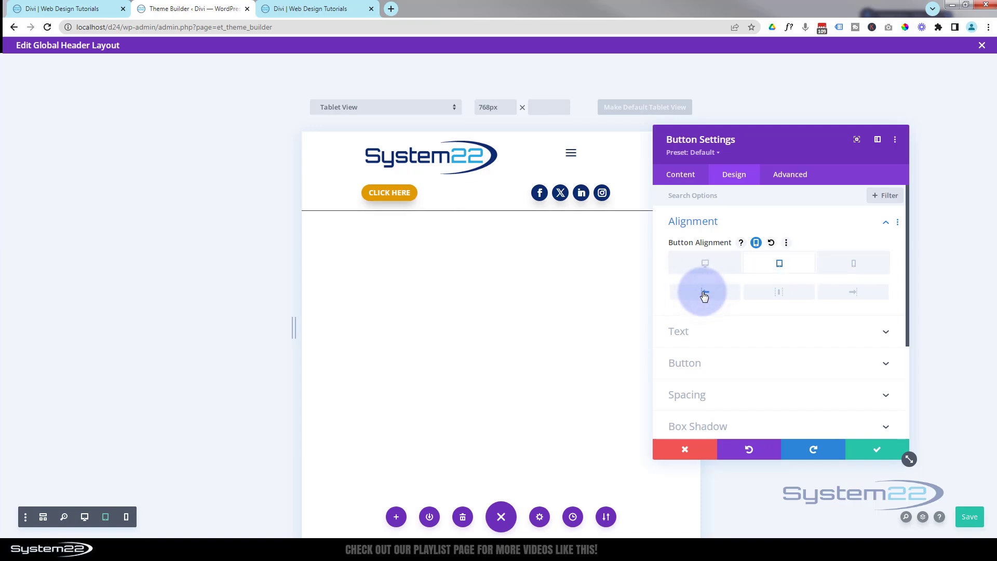
Step: Centre the Click Here button for phone, recheck its tablet alignment and save the button settings
left_click(853, 266)
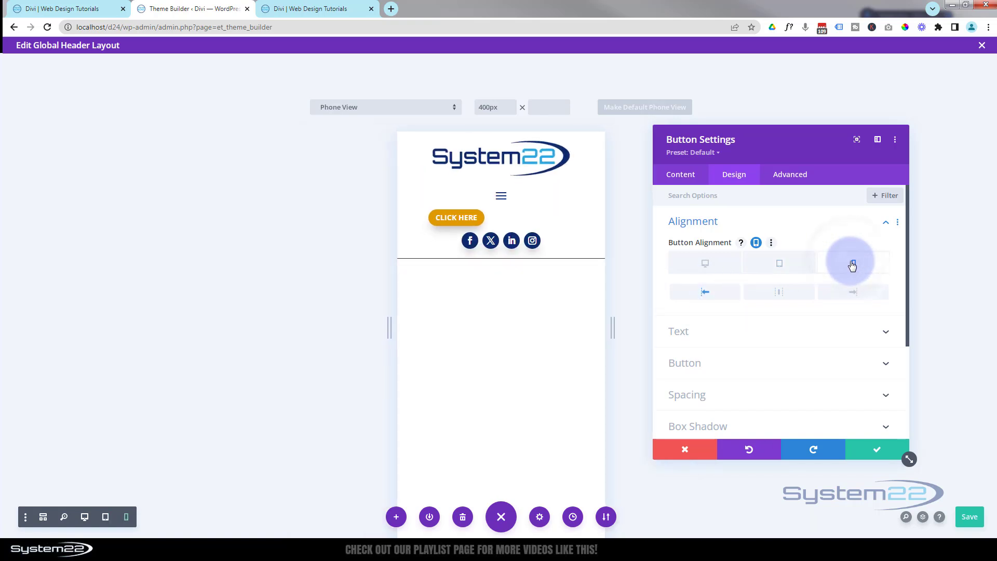
left_click(784, 294)
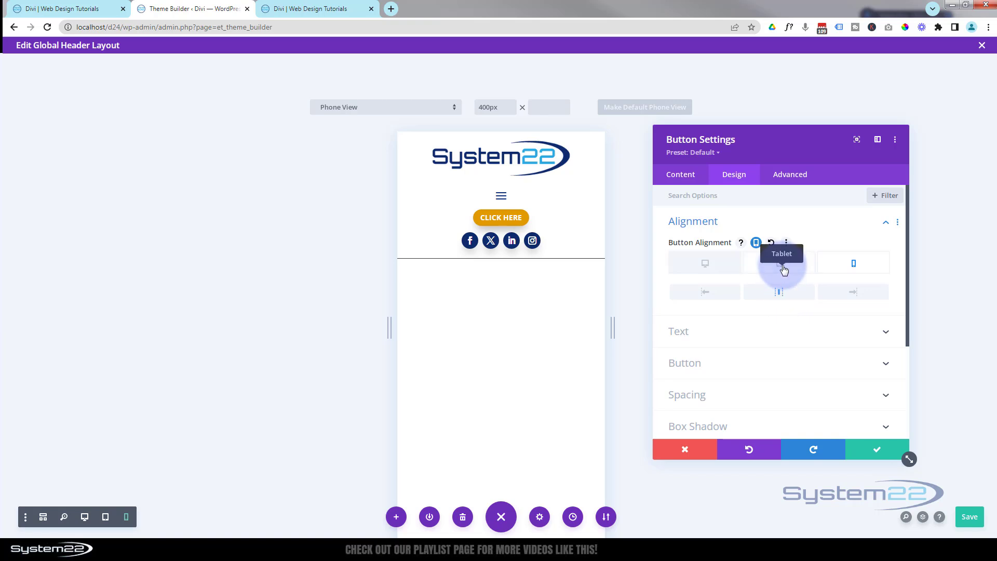
left_click(783, 267)
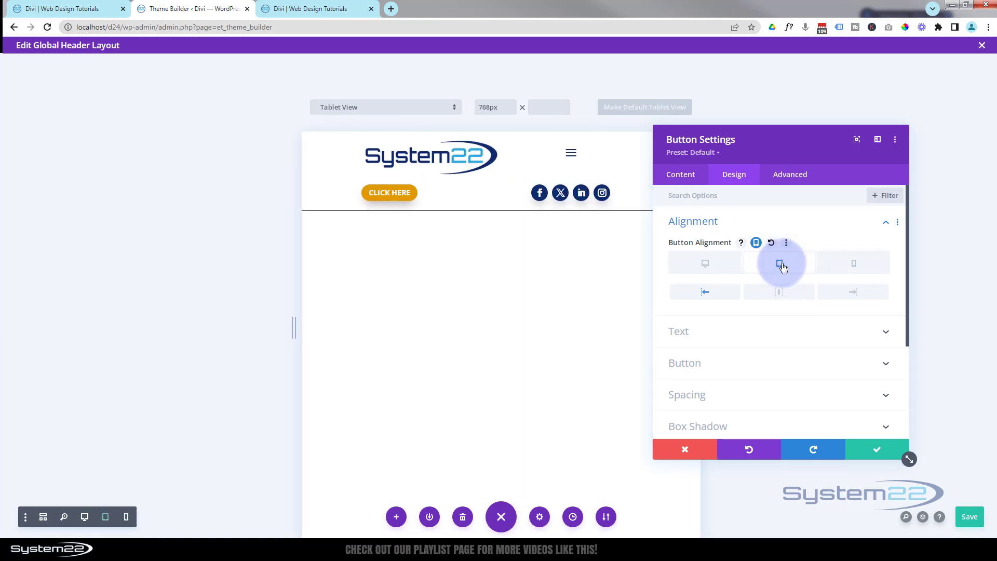
left_click_drag(784, 150, 843, 147)
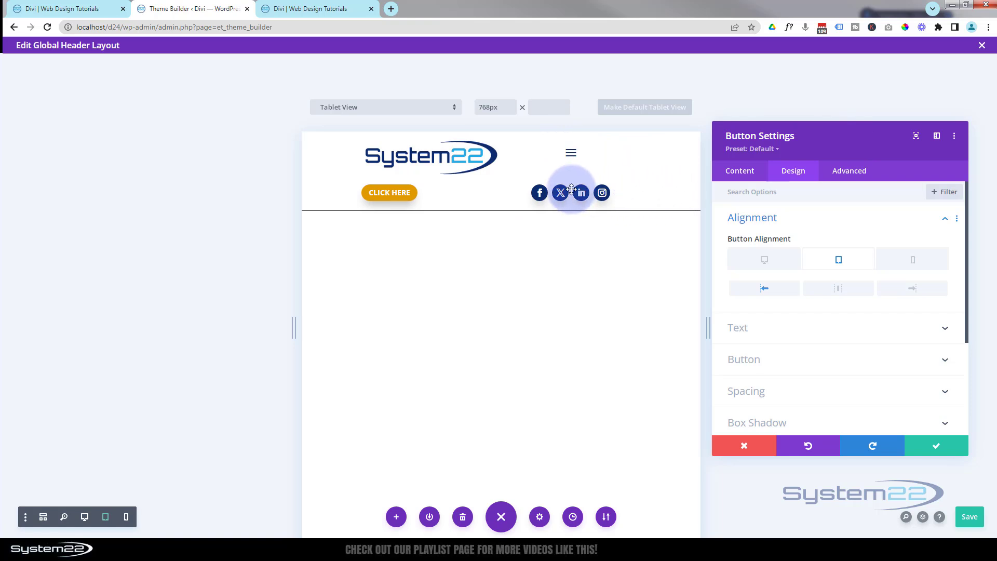
left_click(923, 447)
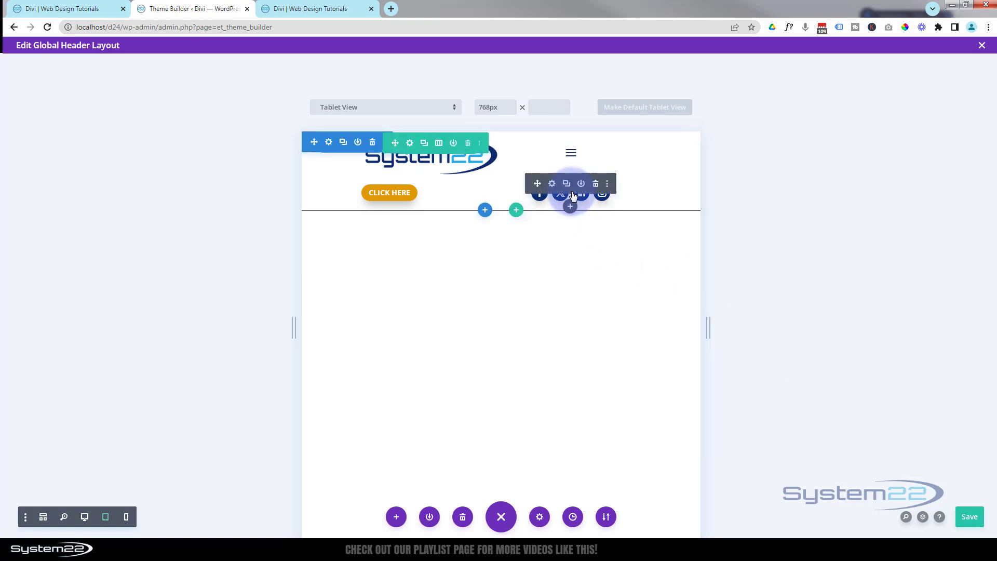
Step: Enable responsive module alignment for the Social Media Follow module and right-align it for tablet
left_click(552, 184)
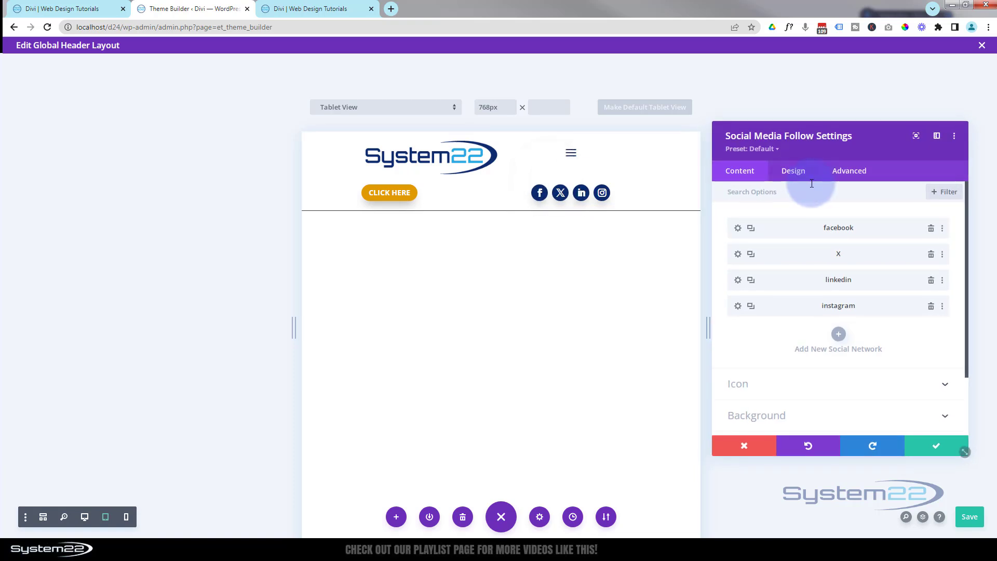
left_click(804, 173)
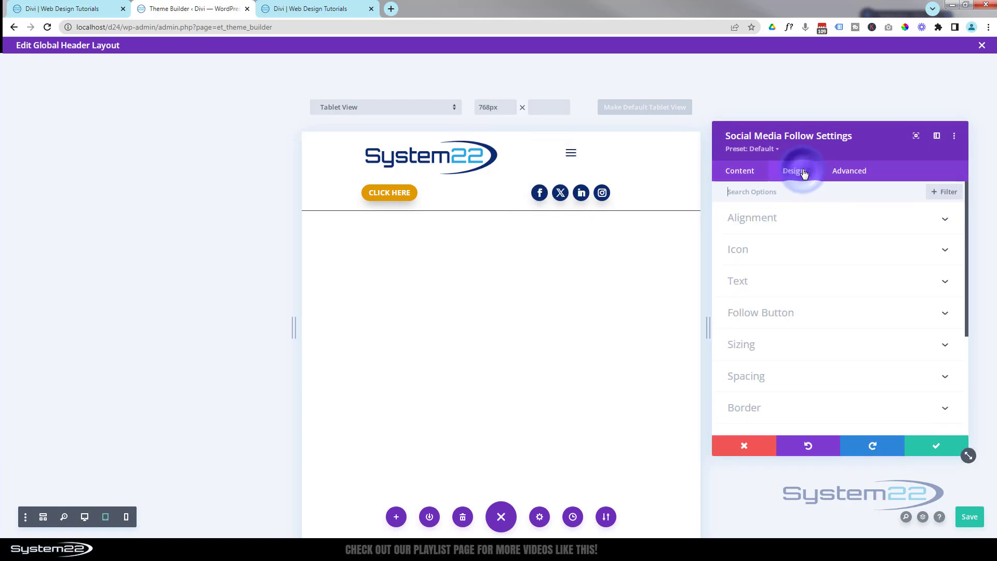
left_click(839, 223)
mouse_move(735, 241)
left_click(819, 242)
left_click(849, 267)
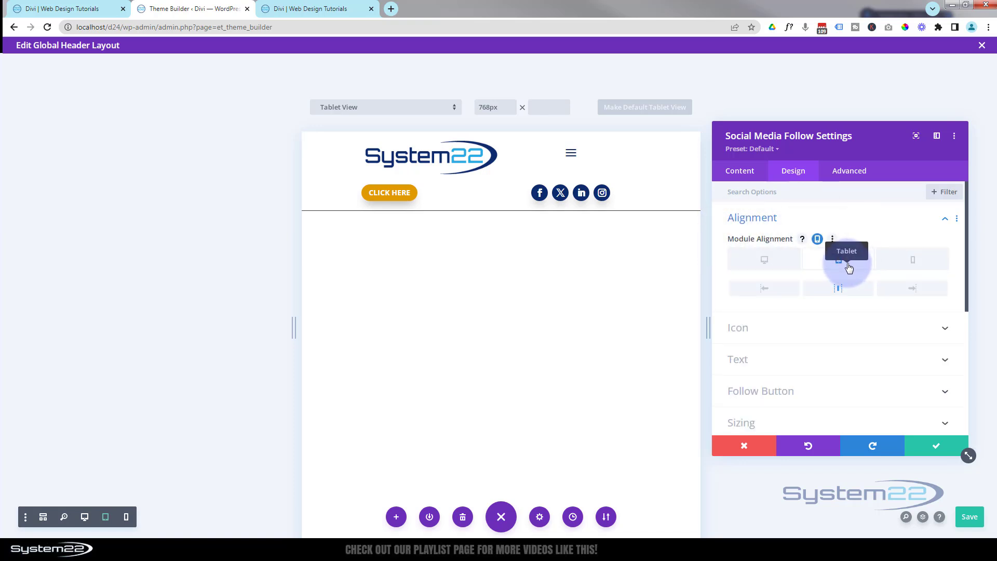
left_click(905, 290)
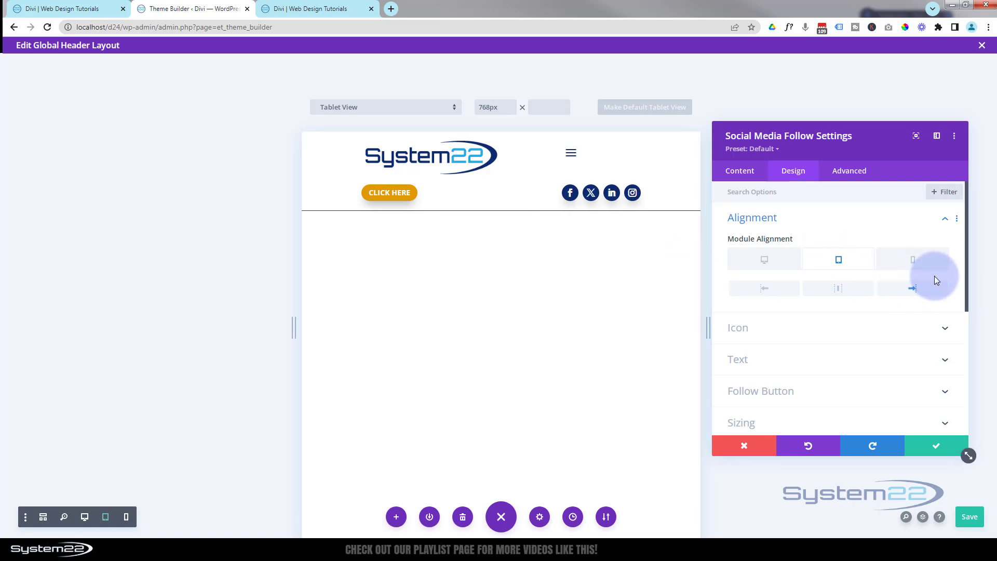
Step: Centre the Social Media Follow module's alignment for phone
left_click(902, 262)
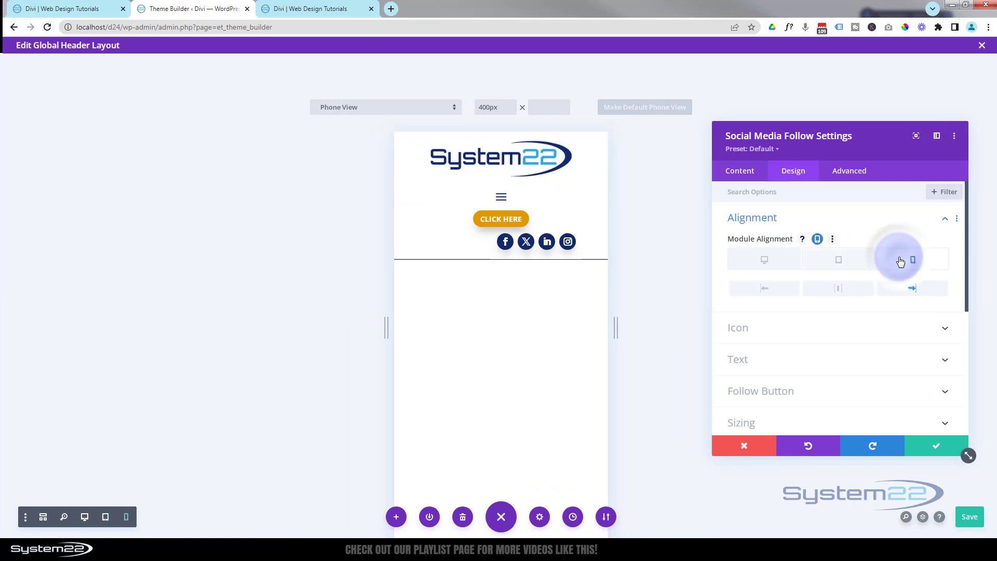
left_click(838, 290)
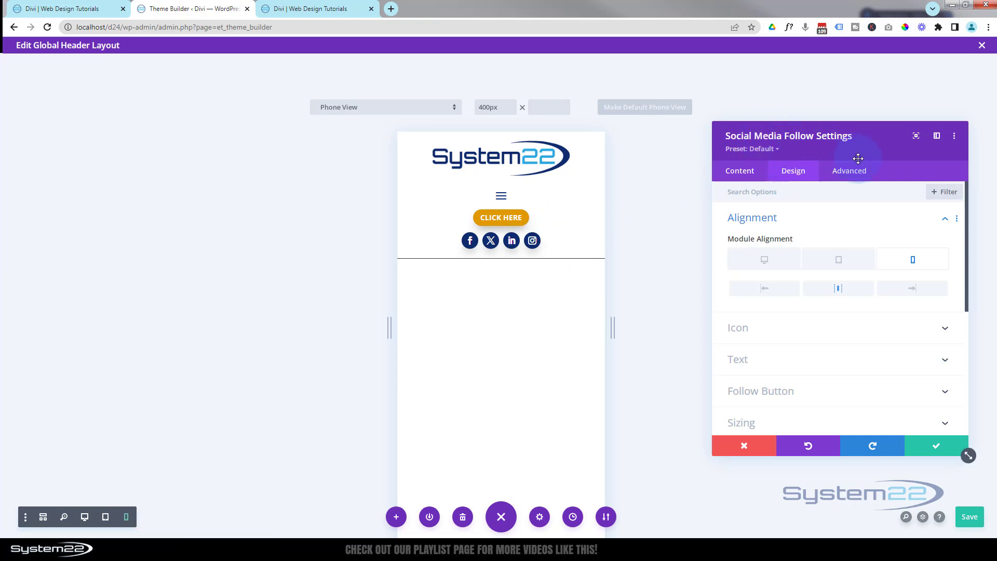
left_click(826, 224)
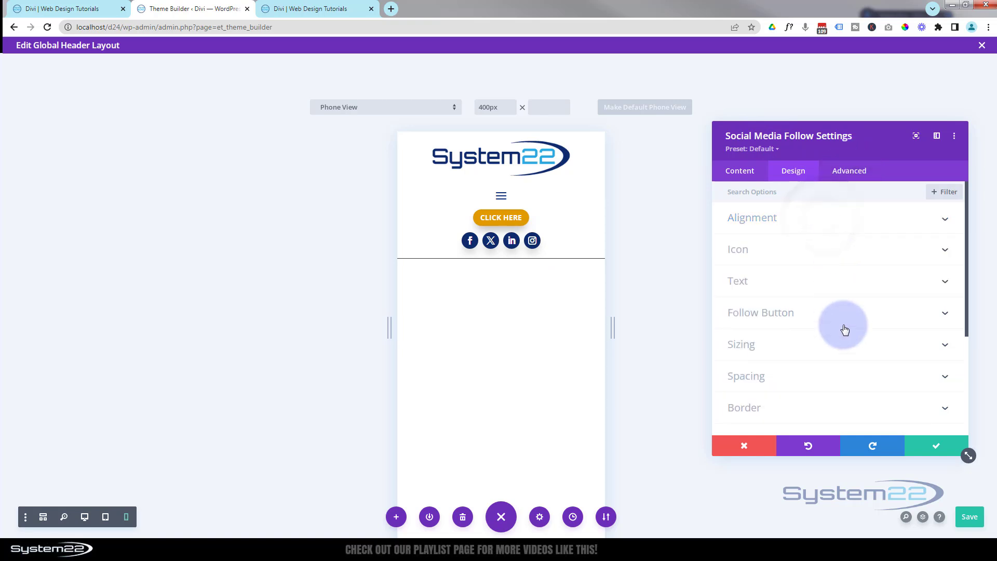
Step: Set the Social Media Follow module's phone top padding to 20px and check its tablet and desktop padding
left_click(820, 382)
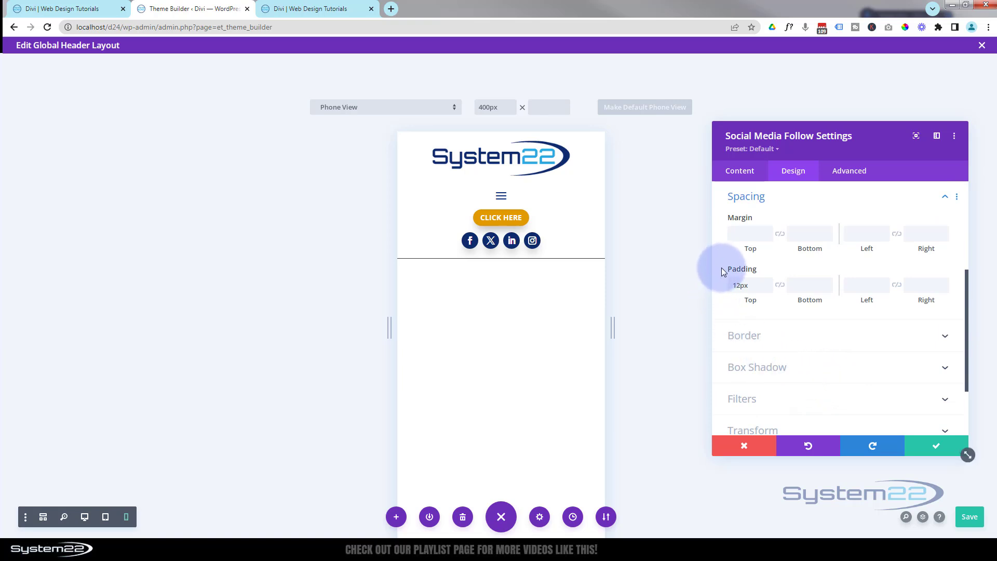
left_click(781, 269)
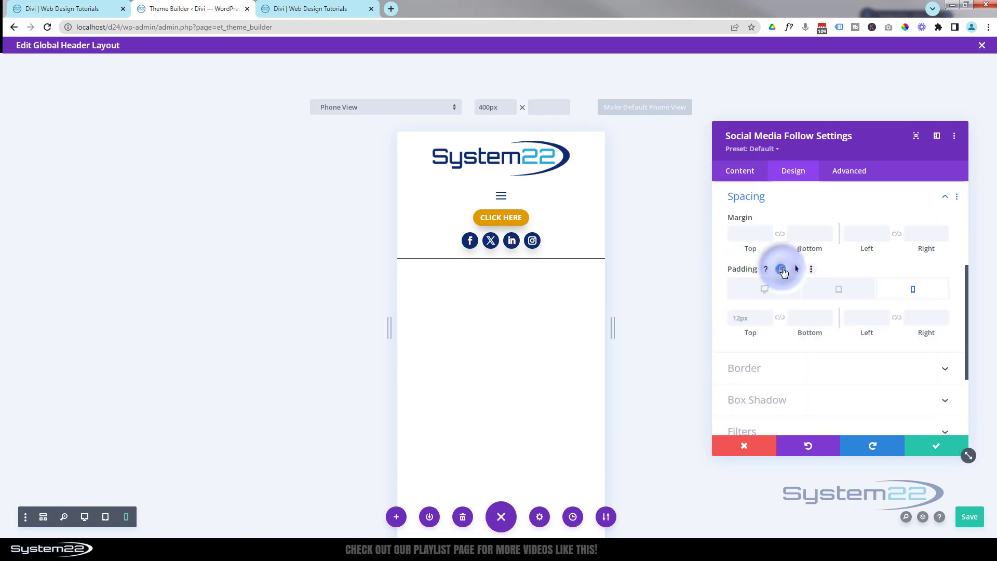
left_click(838, 295)
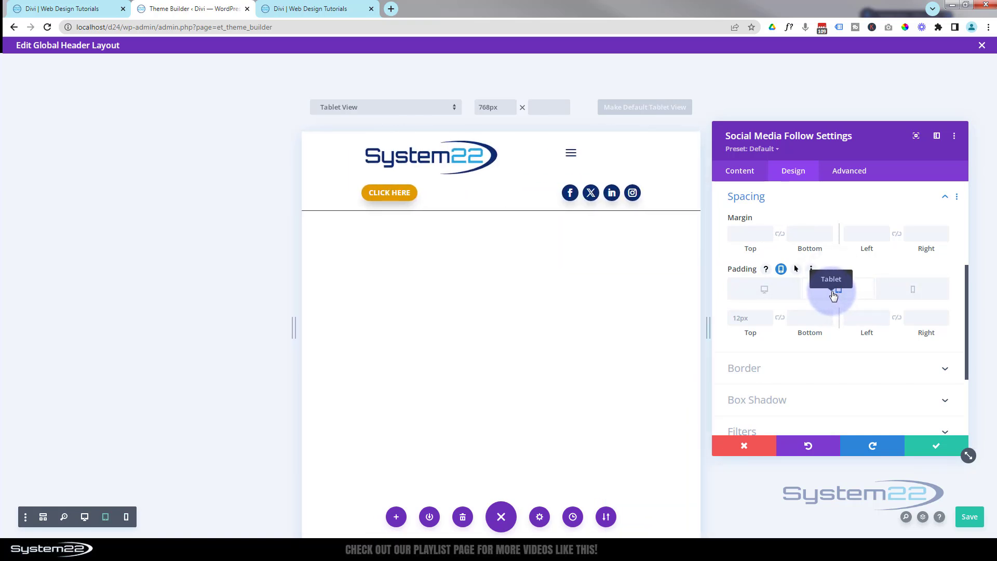
left_click(916, 294)
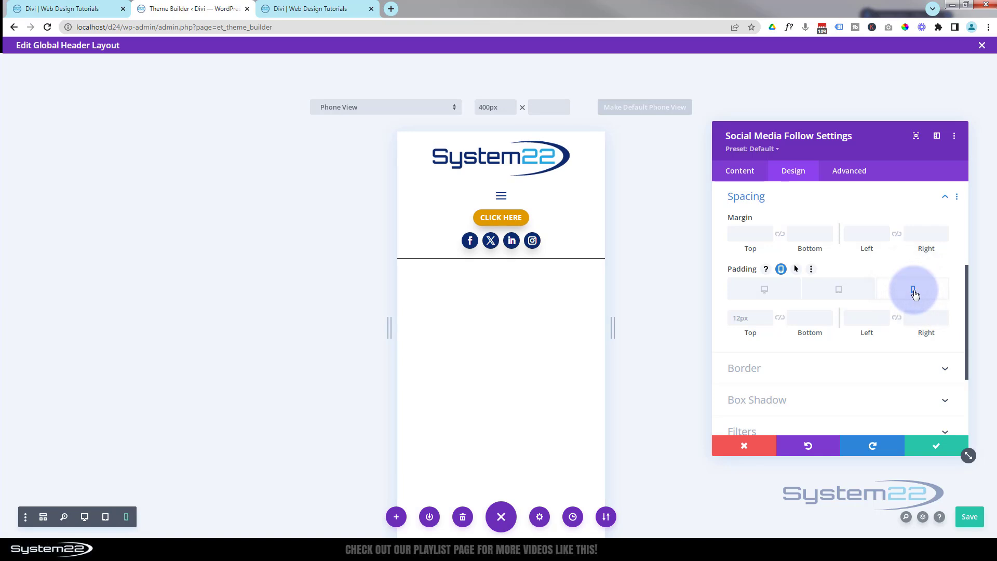
left_click(738, 318)
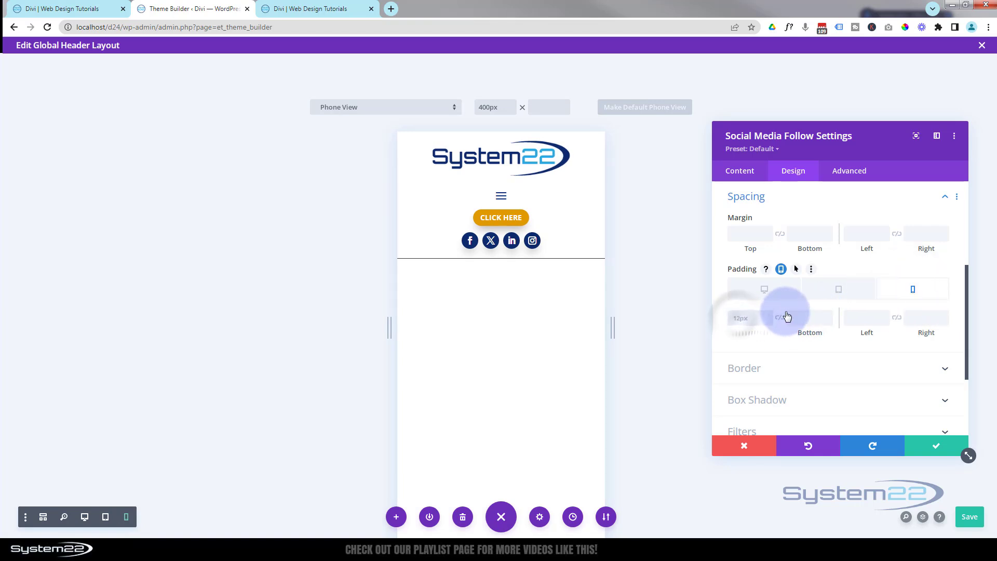
type("20px")
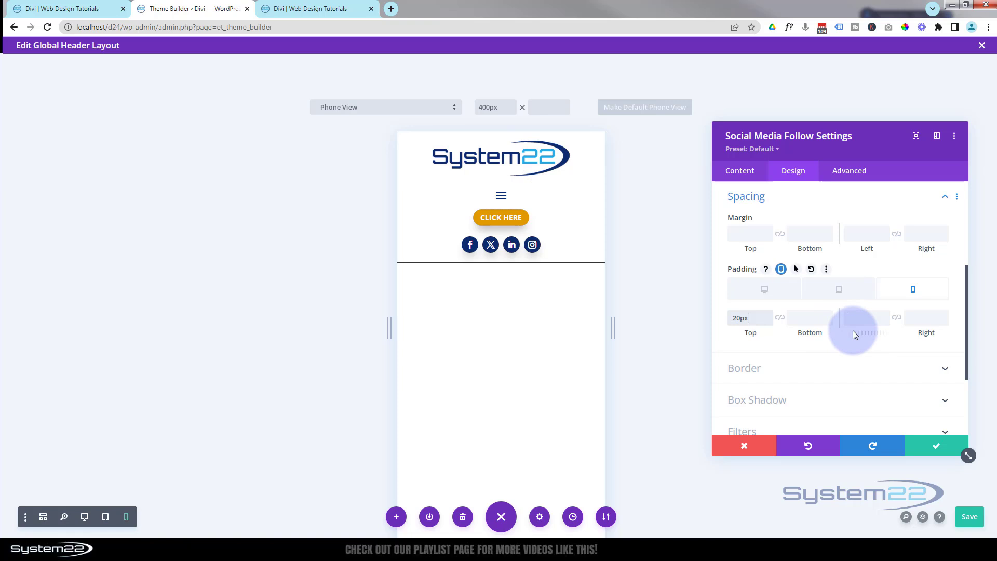
left_click(841, 294)
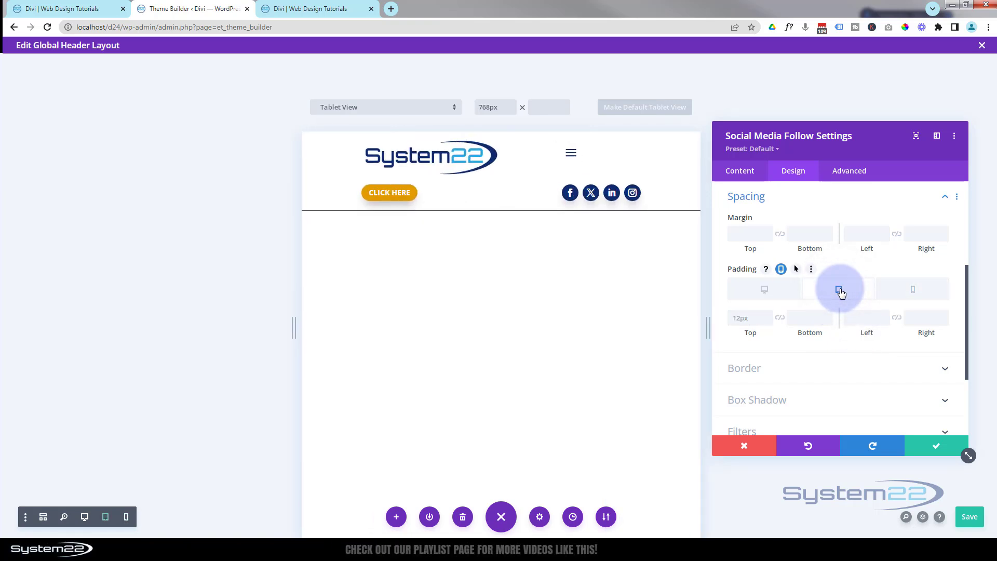
left_click(767, 294)
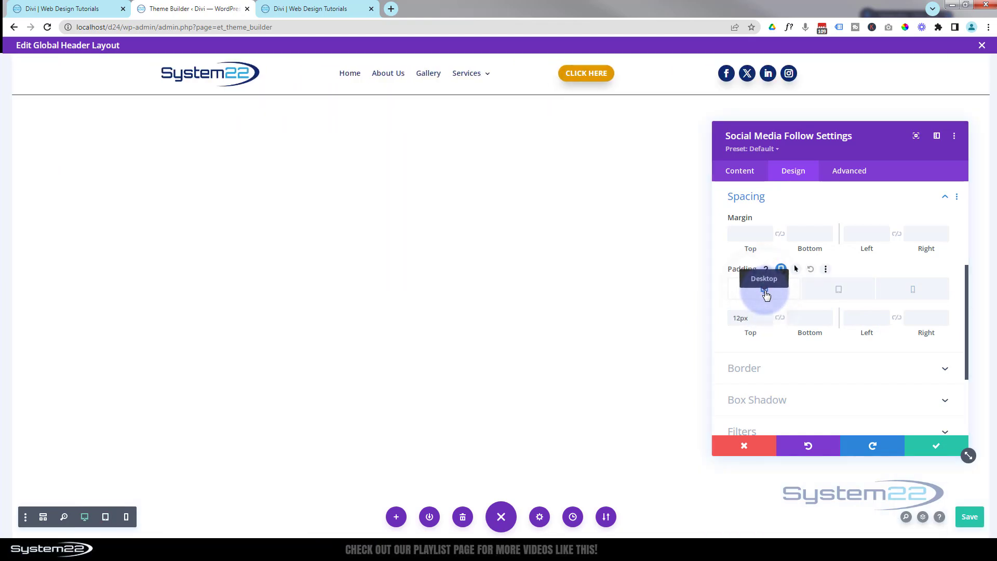
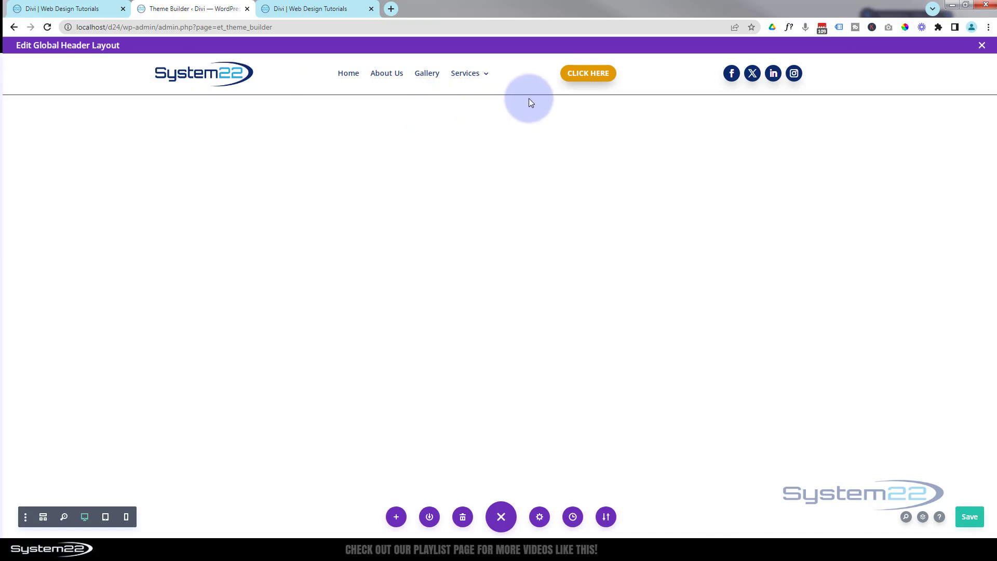
Step: Insert a single-column row below the existing header row
mouse_move(514, 86)
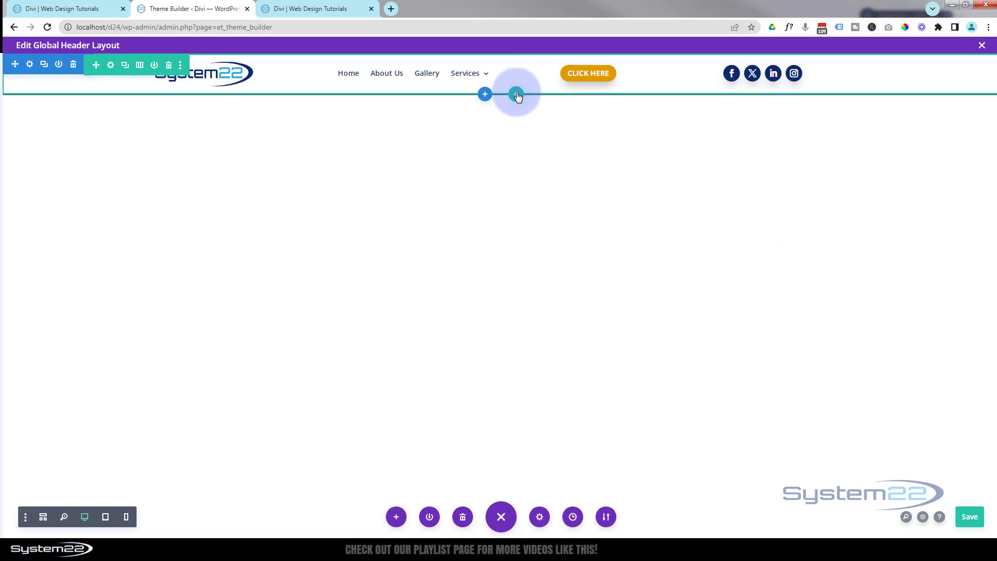
left_click(517, 95)
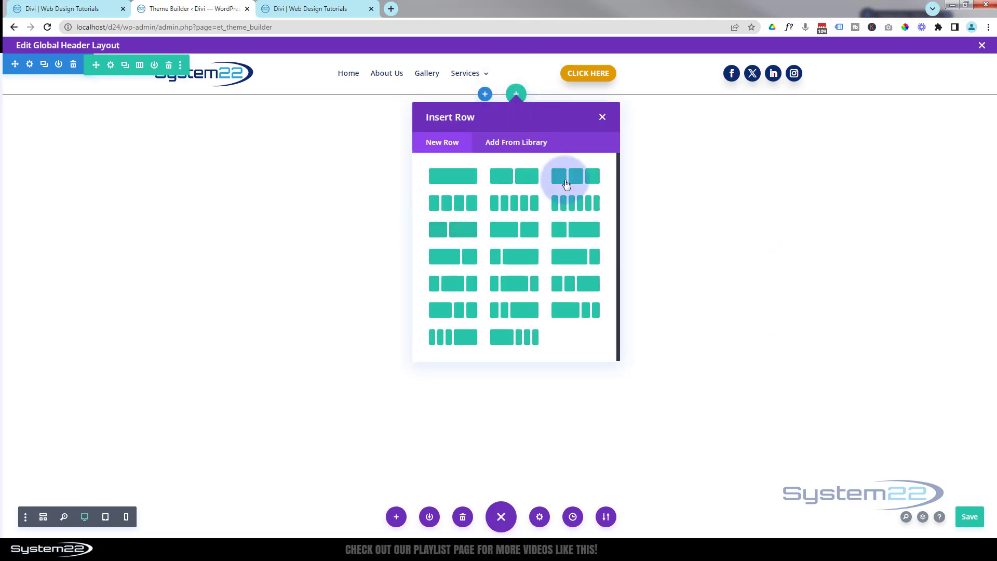
left_click(466, 176)
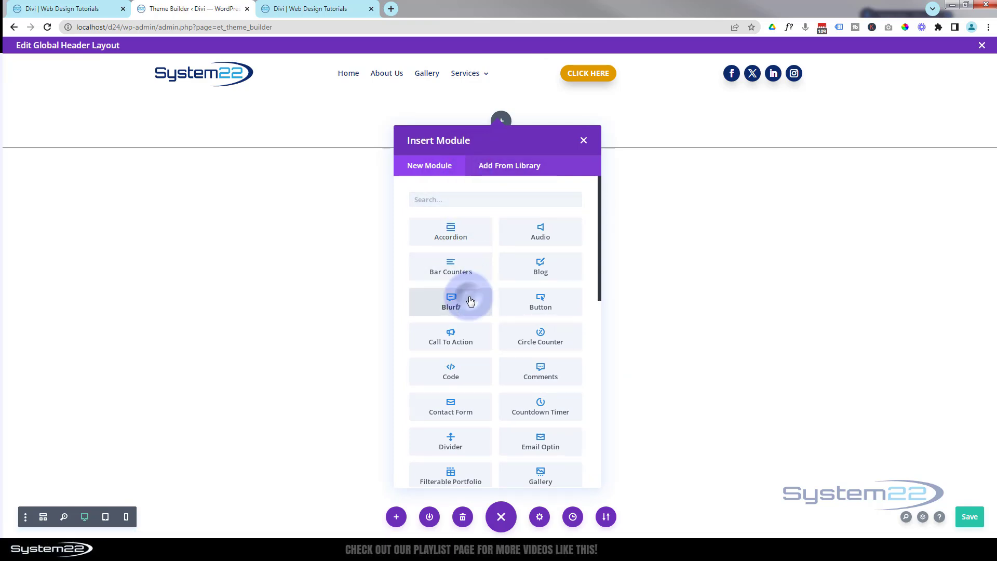
Step: Add a Blurb module to the new row, clear its title and replace the body text with the phone number
left_click(476, 298)
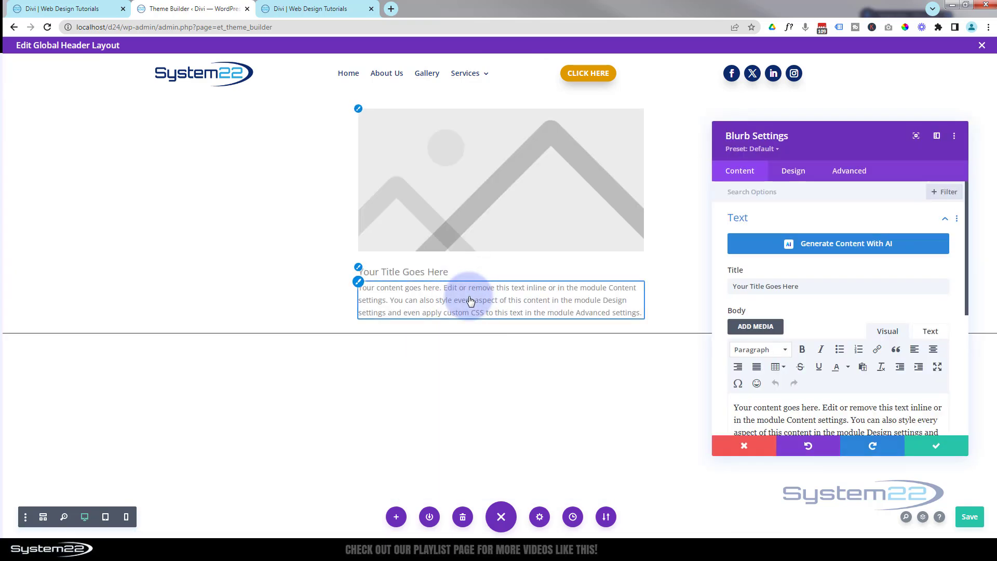
left_click_drag(807, 286, 706, 284)
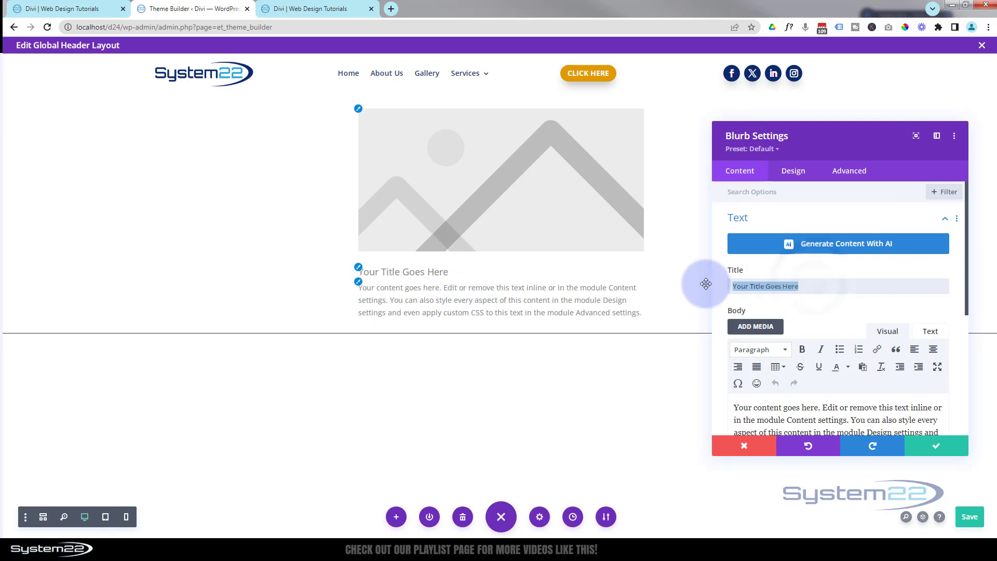
key("BackSpace")
scroll(787, 319, "down", 3)
left_click_drag(804, 302, 724, 249)
type("123 321 1234")
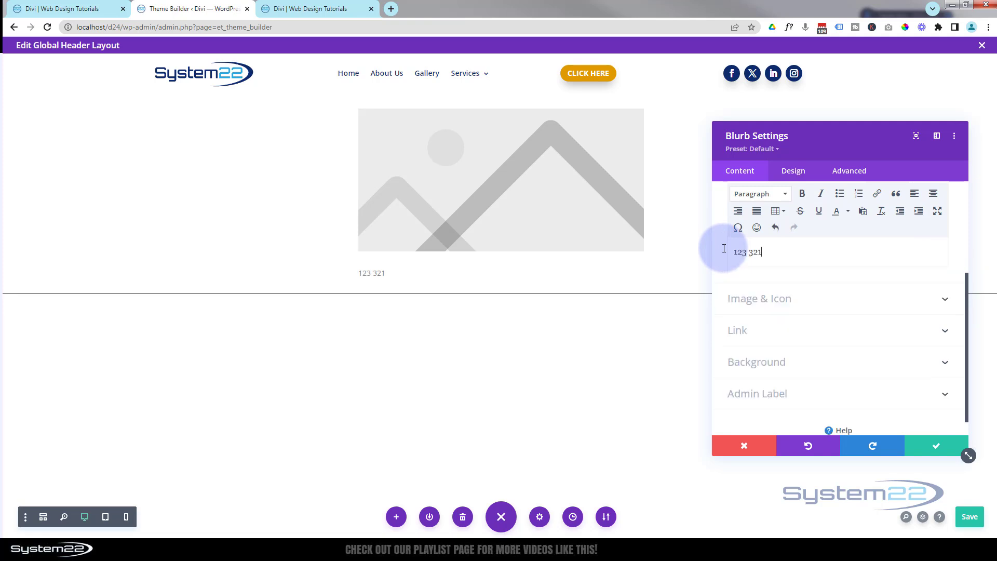
Step: Enable Use Icon for the blurb, search the icons for "phone" and choose the handset in a filled square
left_click(784, 304)
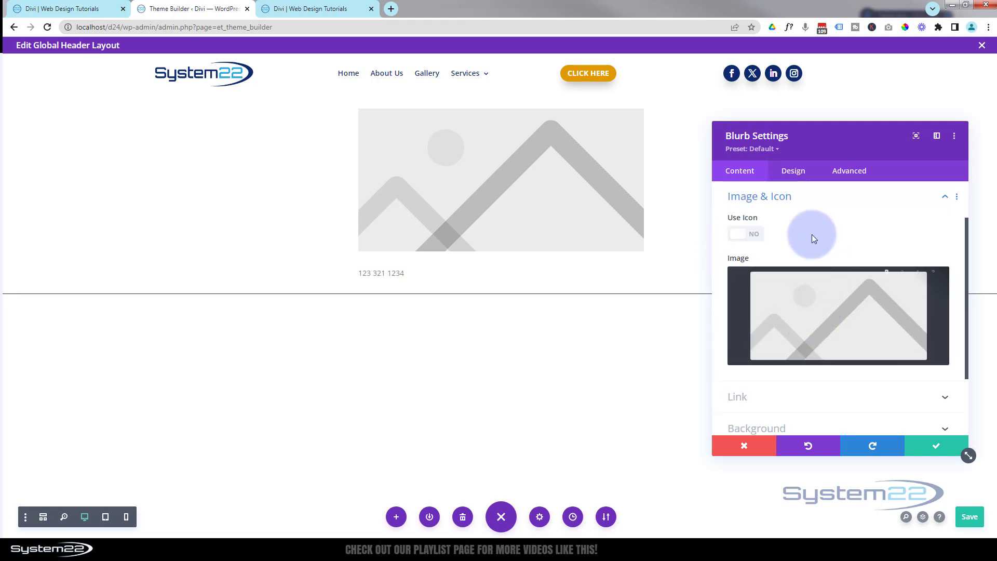
left_click(754, 234)
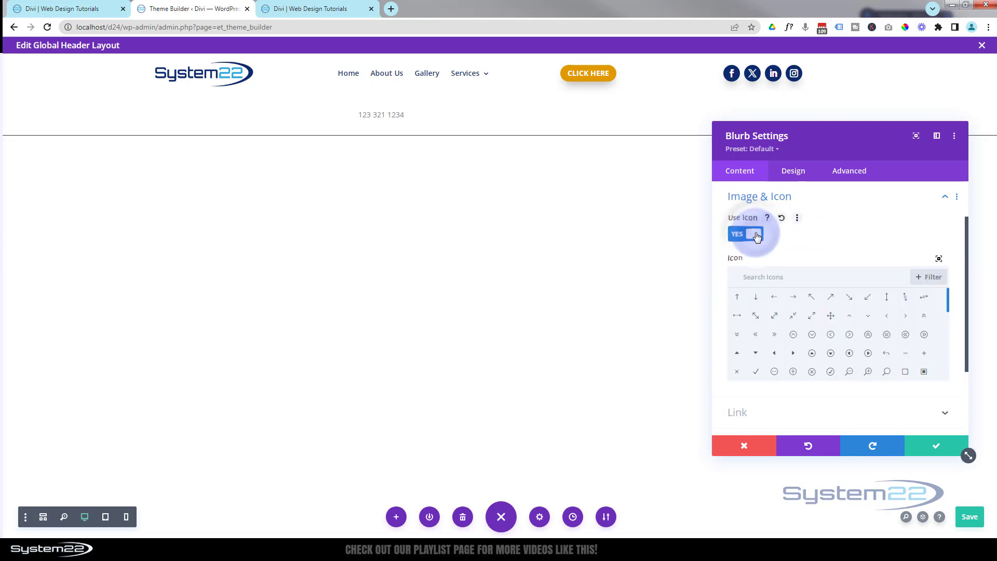
left_click(791, 277)
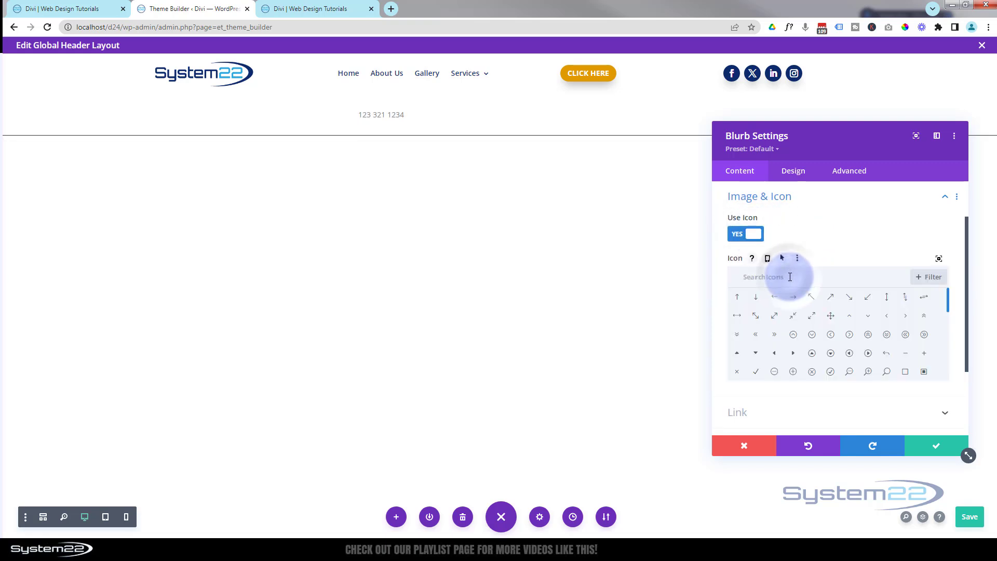
type("phone")
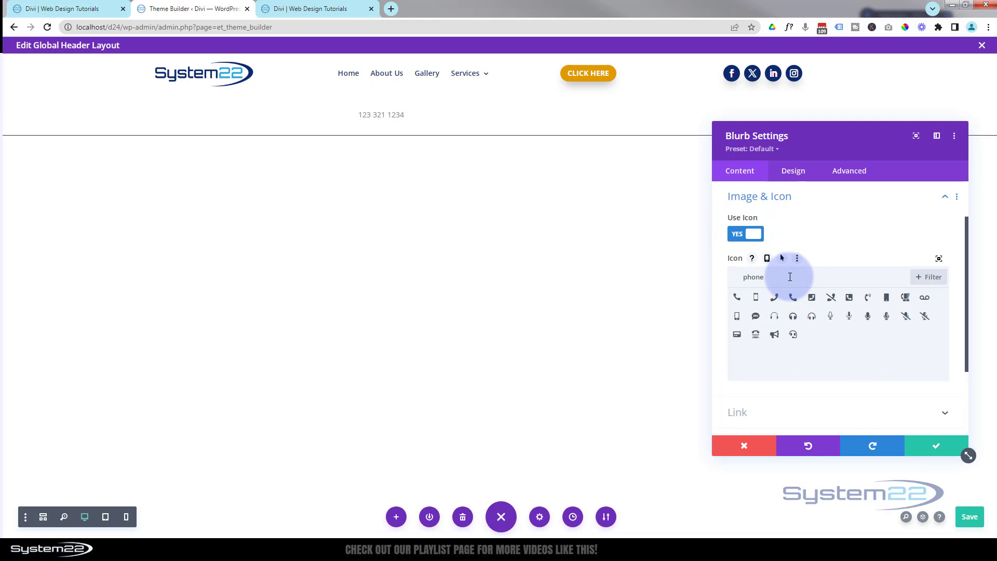
left_click(812, 299)
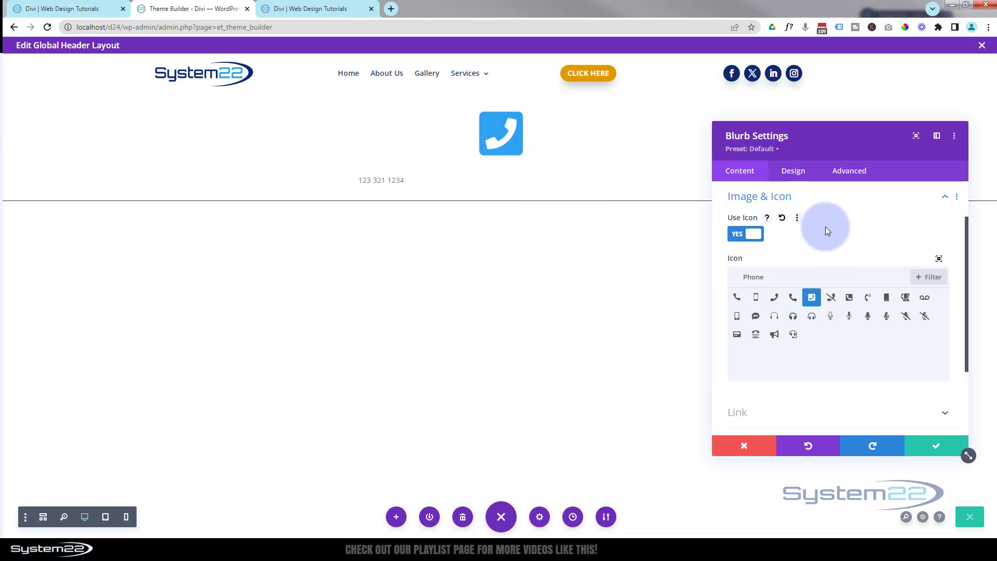
Step: Set the blurb's Module Link URL to a tel: link containing the phone number
scroll(826, 235, "down", 3)
left_click(804, 309)
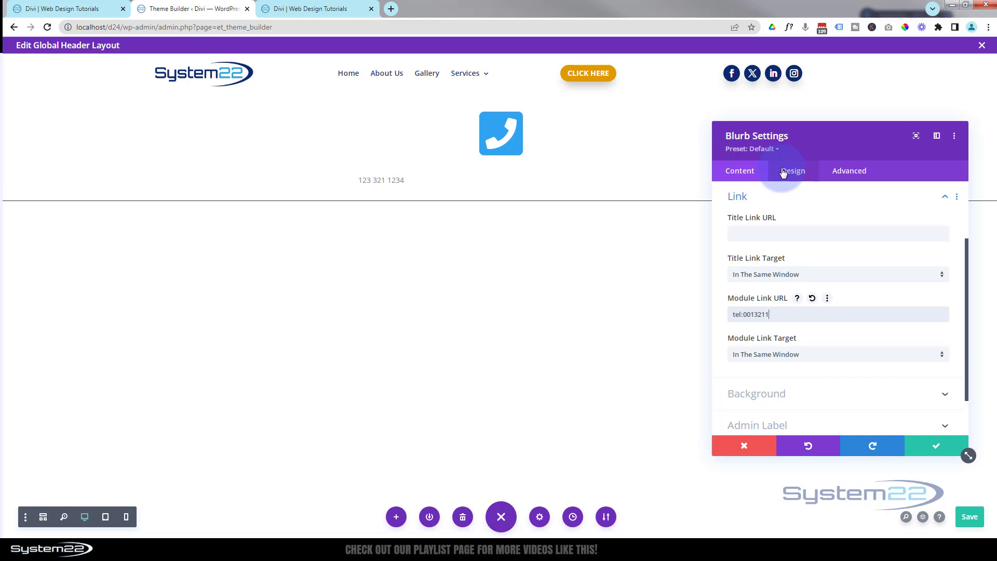
type("14")
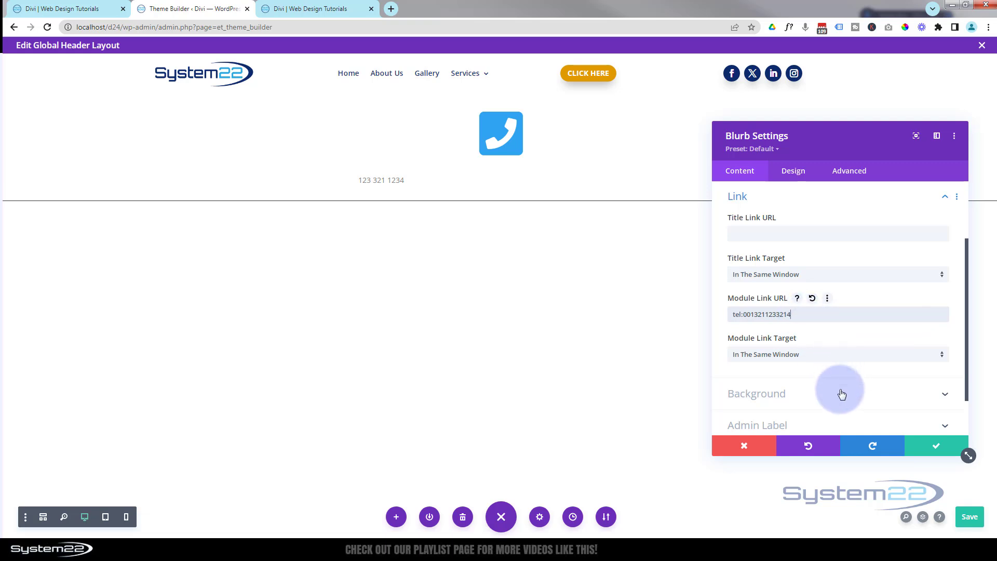
Step: Set the blurb's Image/Icon Placement to Left and its Image/Icon Width to 20px, and save the module settings
left_click(798, 173)
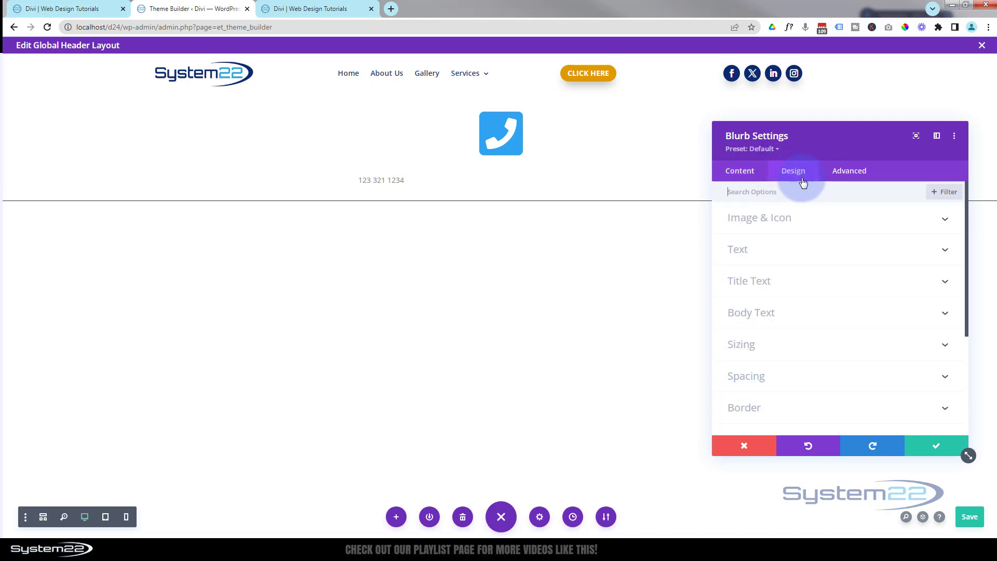
left_click(818, 219)
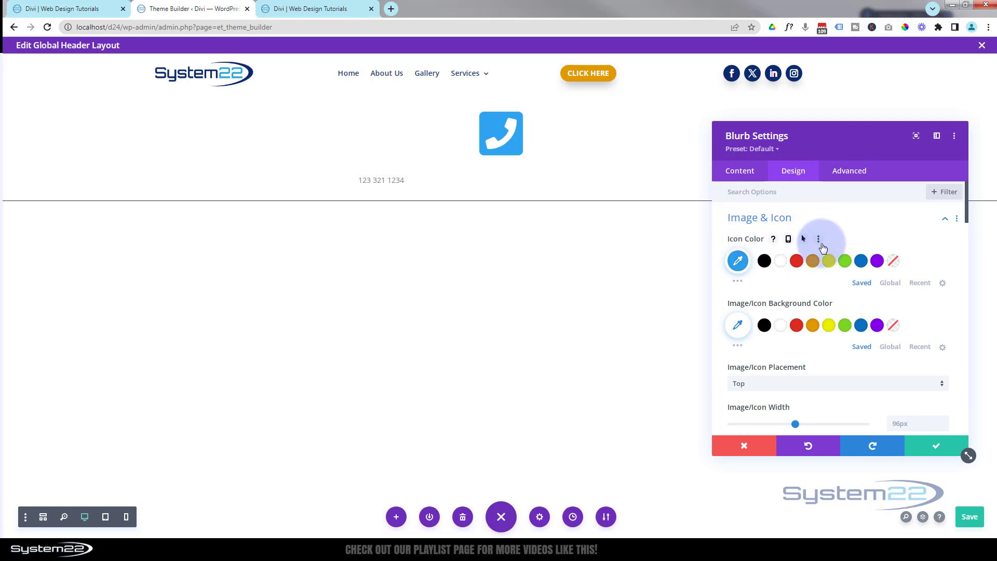
scroll(822, 247, "down", 2)
left_click(786, 283)
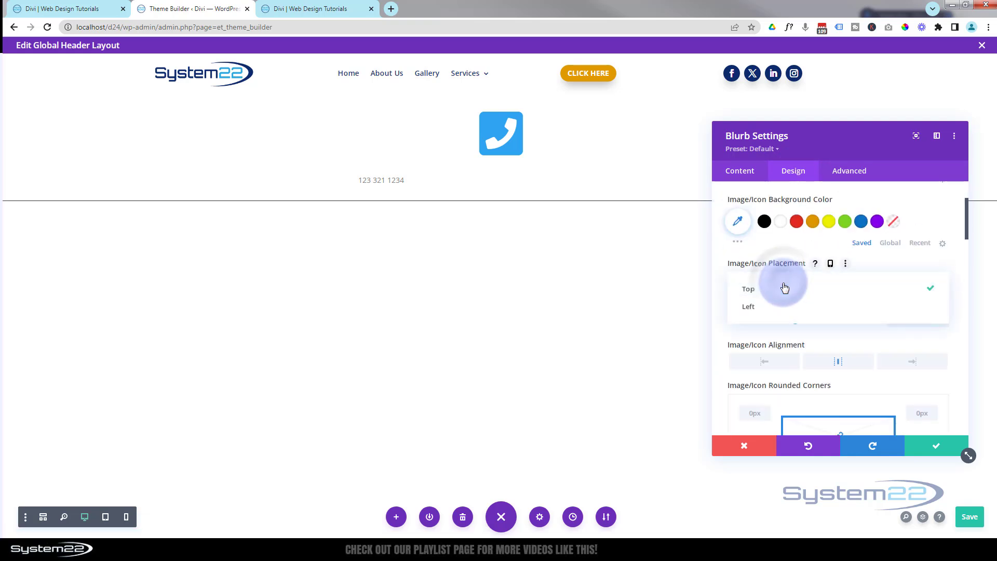
left_click(769, 309)
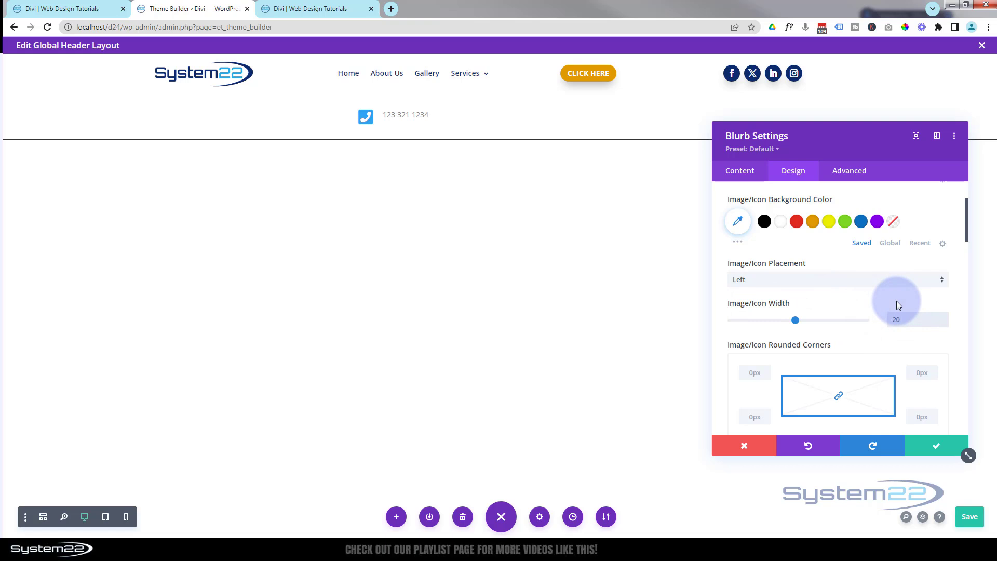
key("Return")
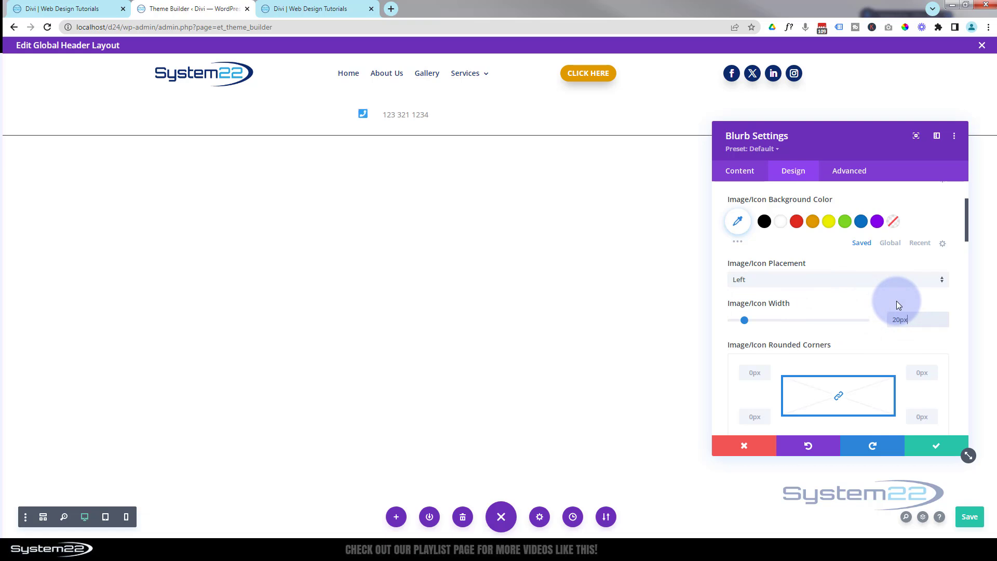
scroll(833, 310, "down", 2)
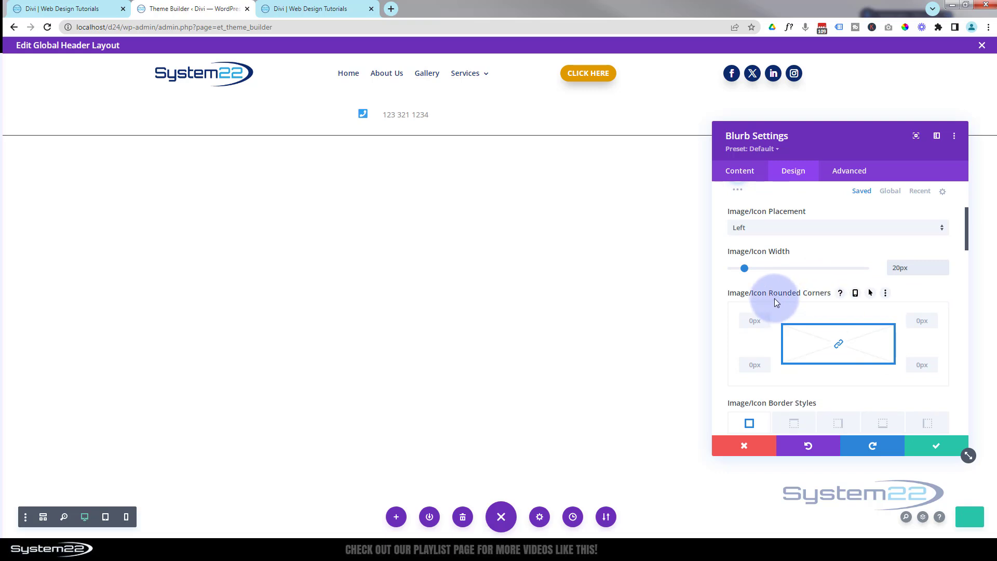
left_click(935, 447)
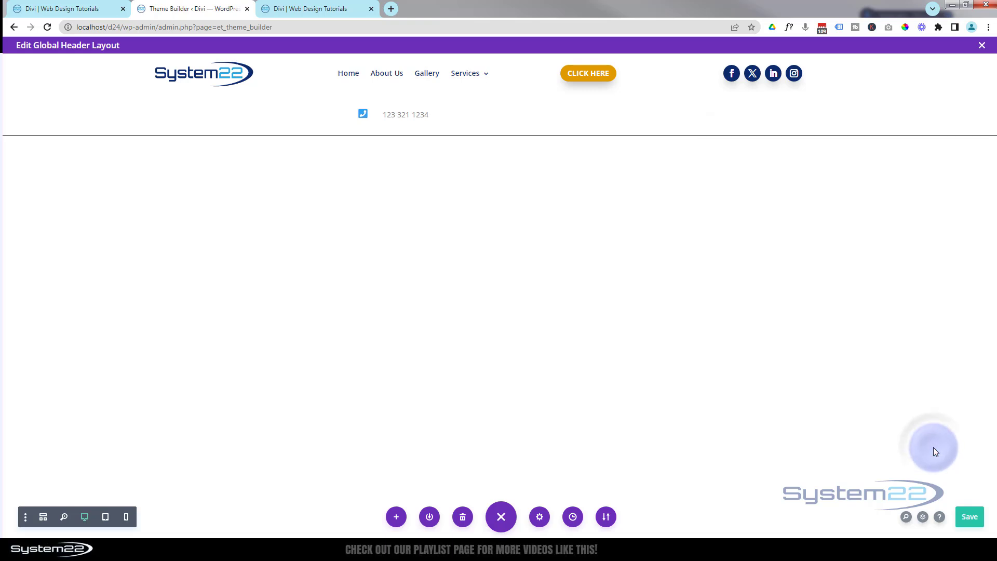
Step: Set both the Width and the Max Width of the blurb's row to 100%
mouse_move(309, 116)
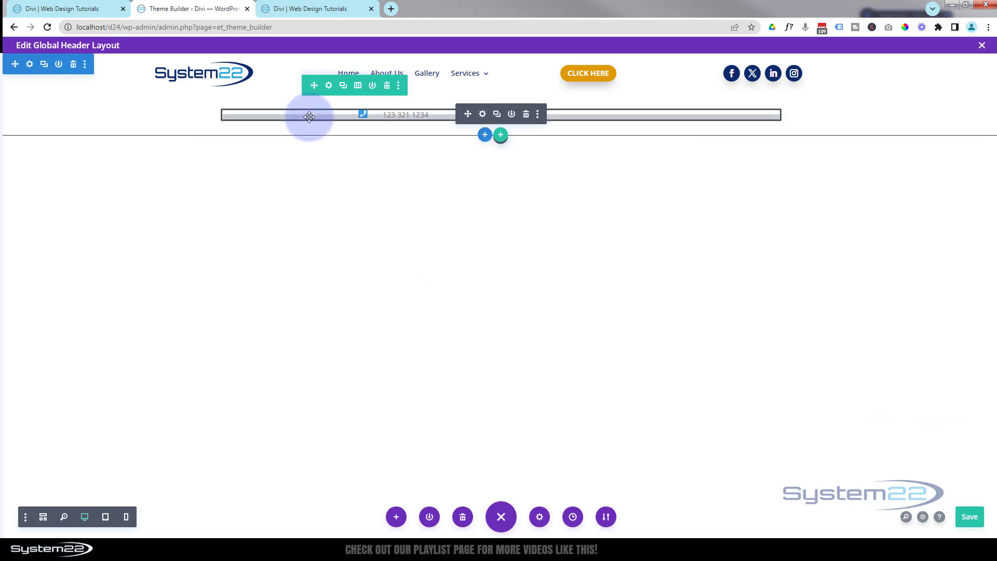
left_click(329, 85)
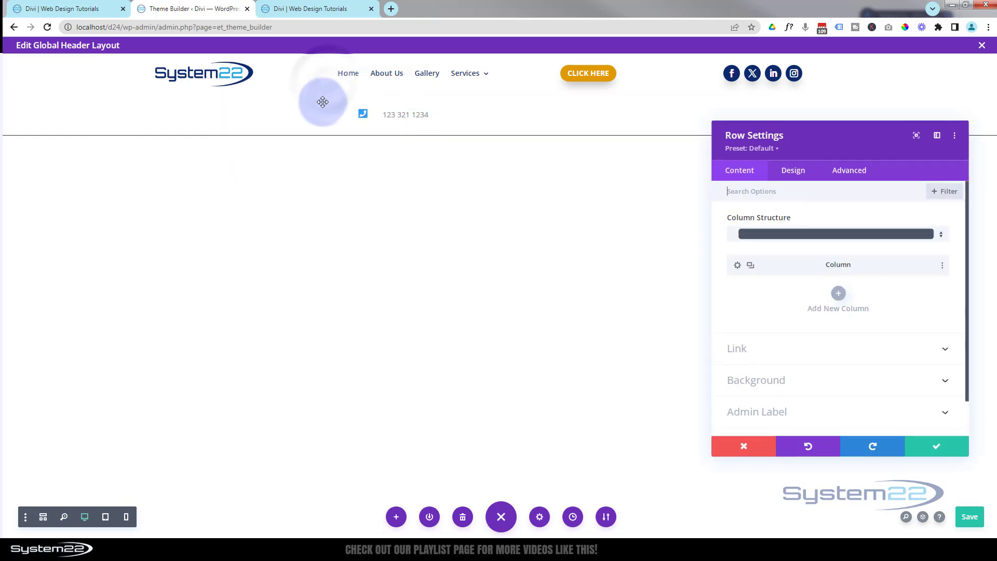
left_click(794, 171)
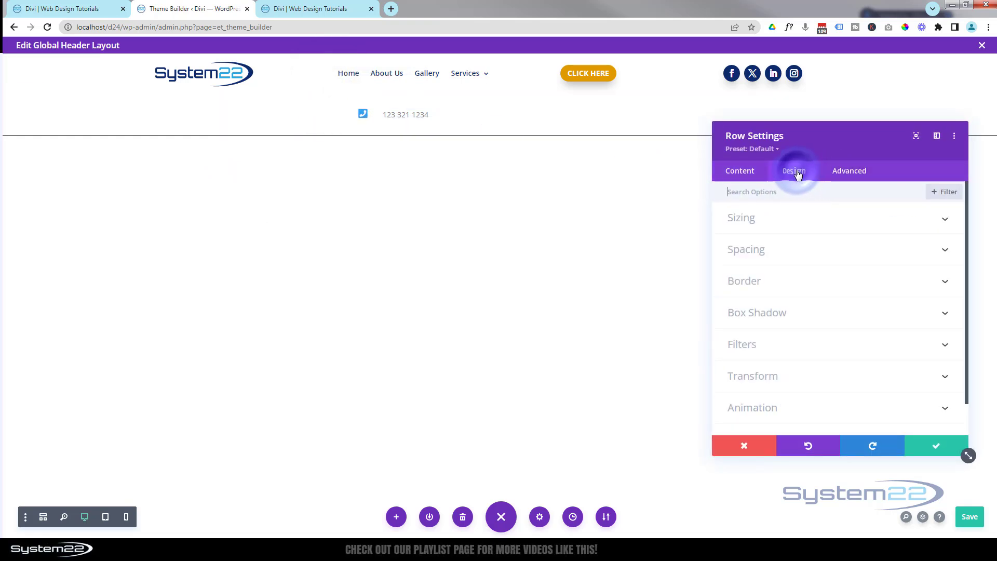
left_click(812, 218)
left_click_drag(839, 335, 879, 338)
left_click(905, 378)
type("100%")
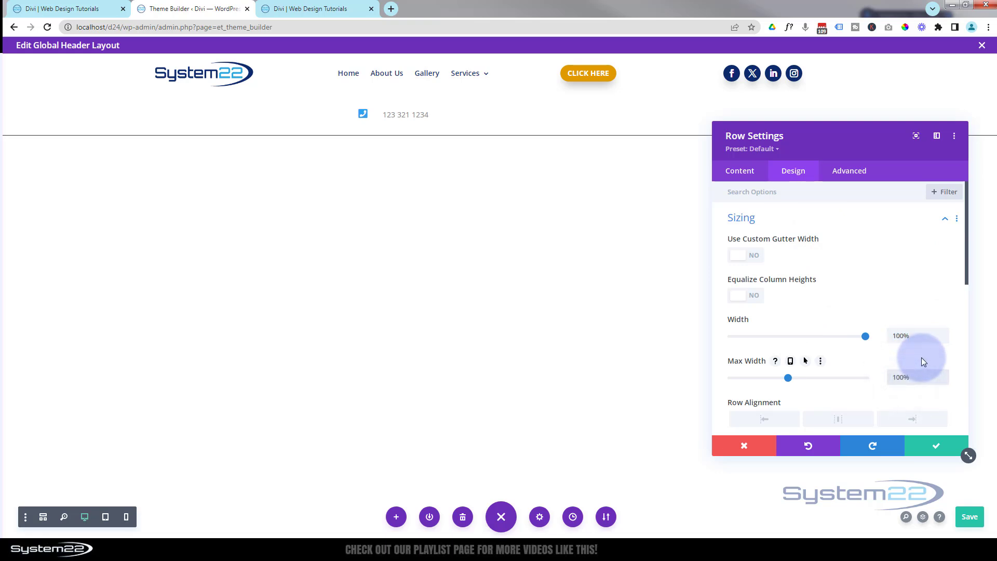
Step: Give the blurb's row the dark blue background colour #0d2b6f
left_click(757, 166)
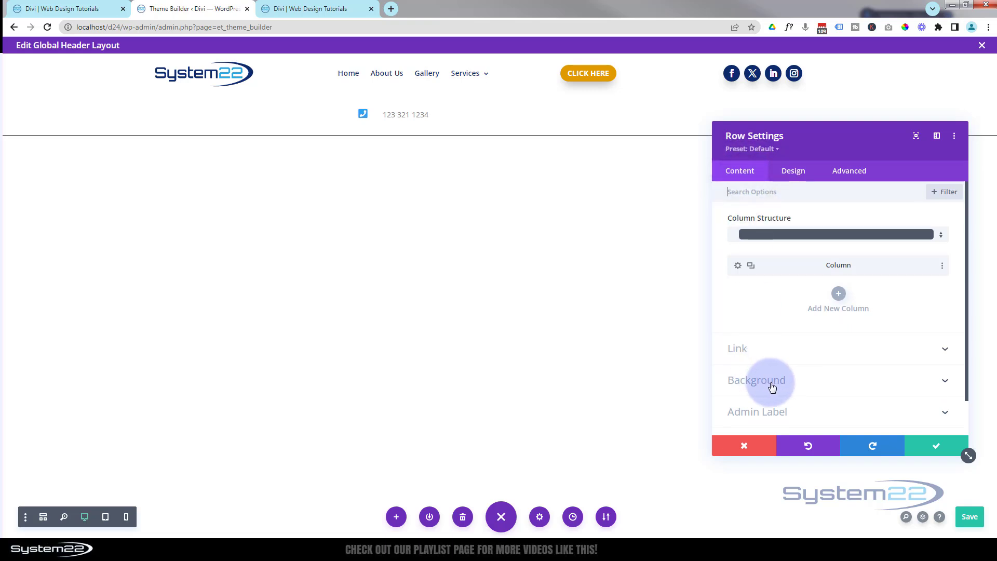
left_click(773, 387)
left_click(757, 336)
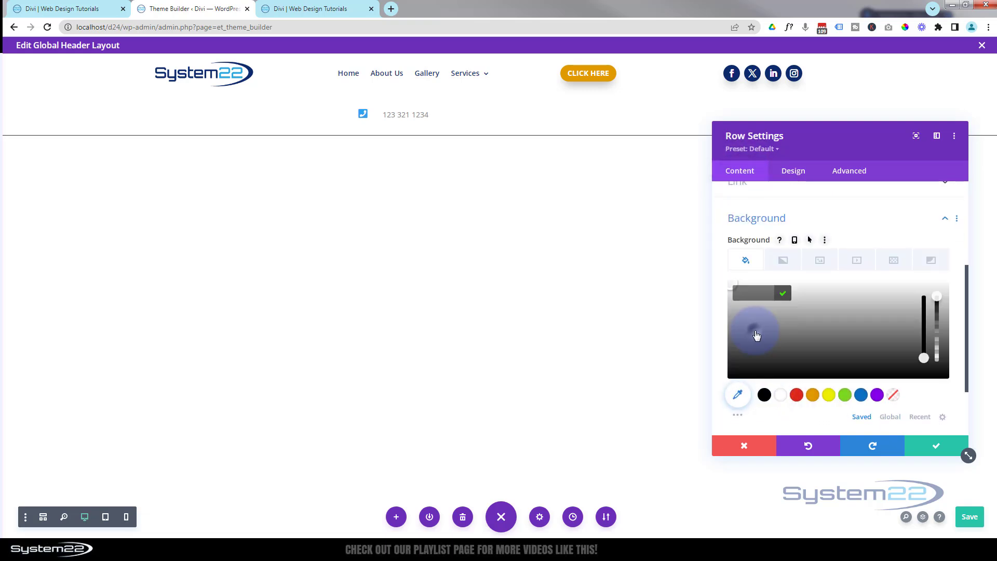
left_click(735, 291)
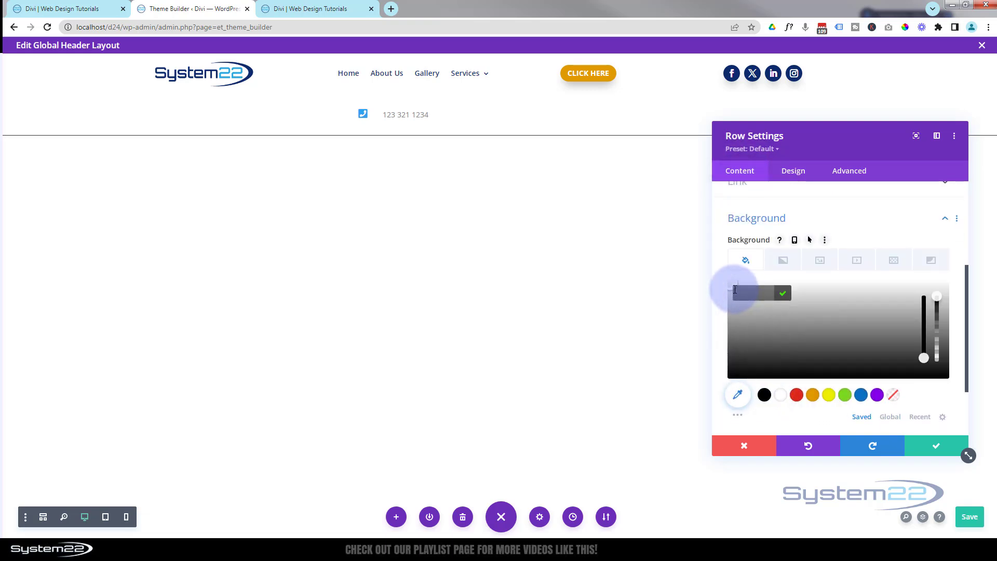
type("#0d2b6f")
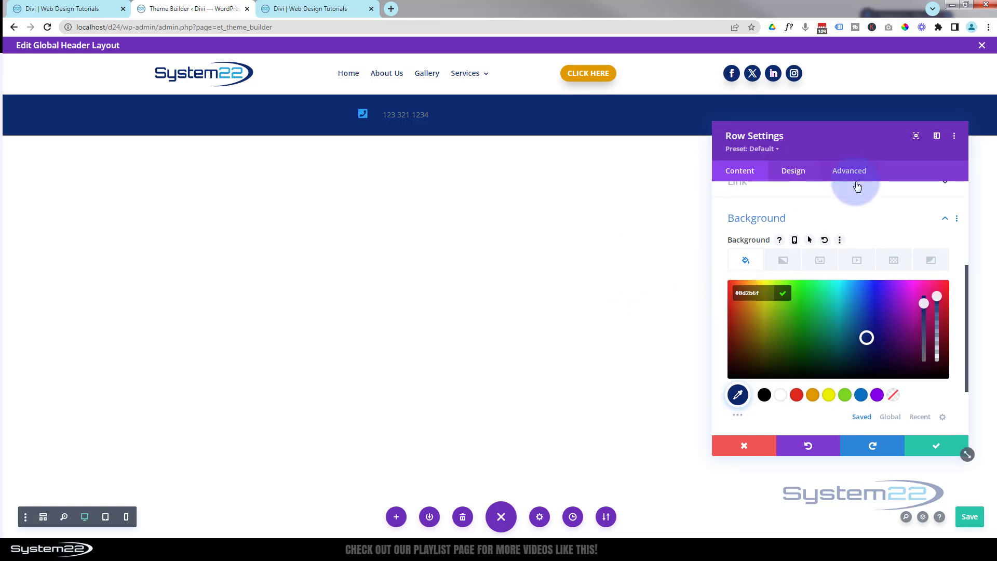
Step: Set the blurb row's top and bottom padding to 3px with linked values, and save the row settings
left_click(802, 174)
left_click(820, 252)
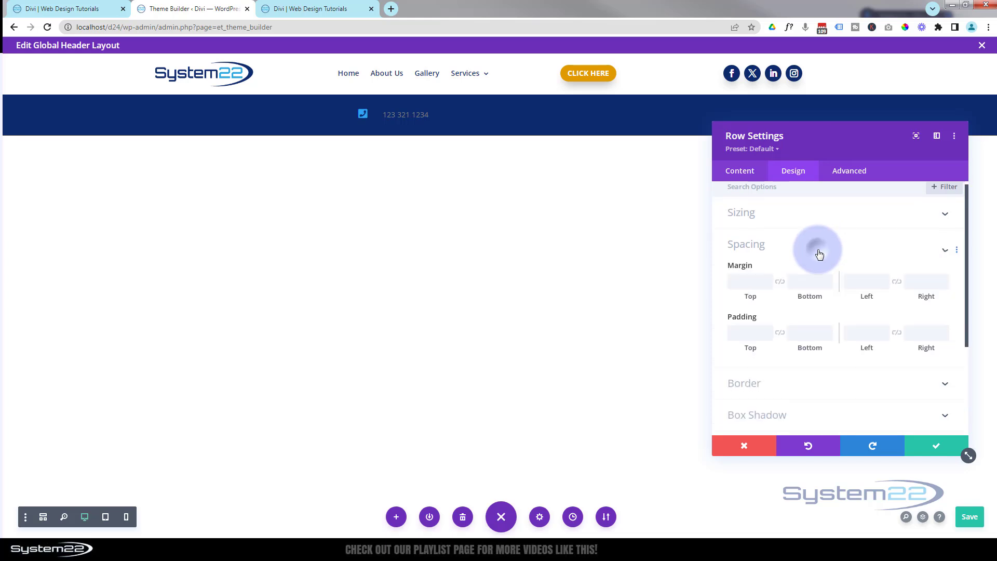
left_click(746, 284)
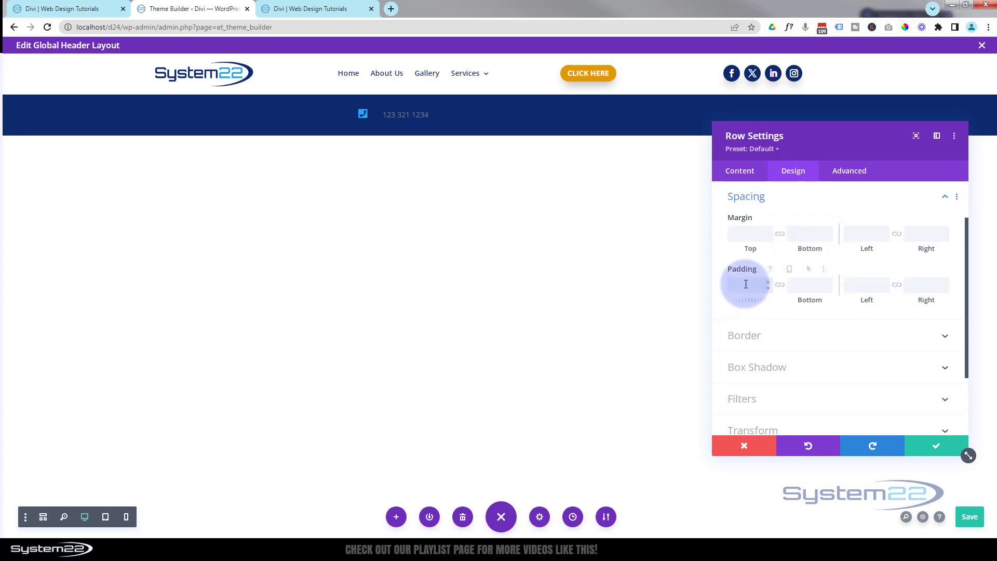
left_click(817, 229)
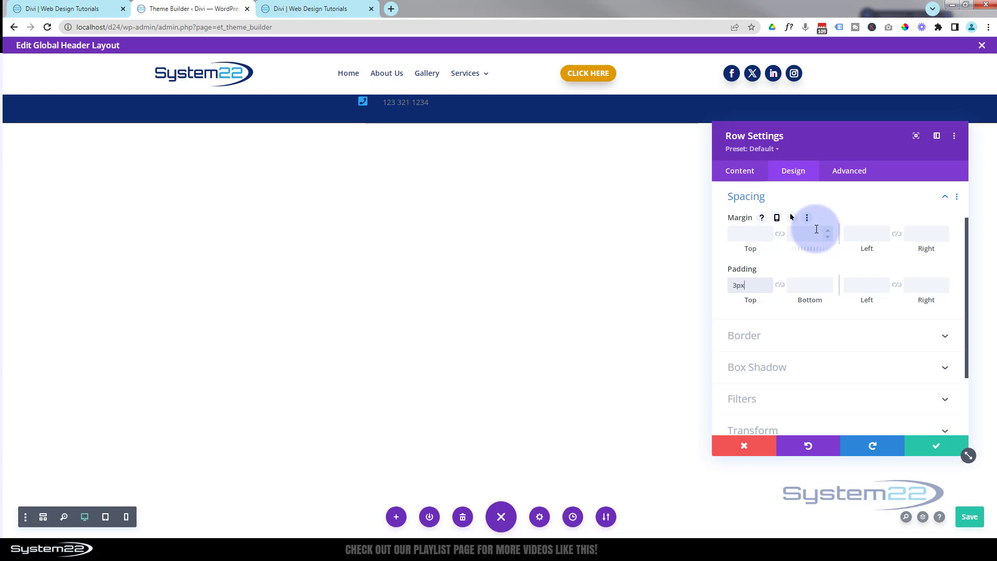
left_click(780, 287)
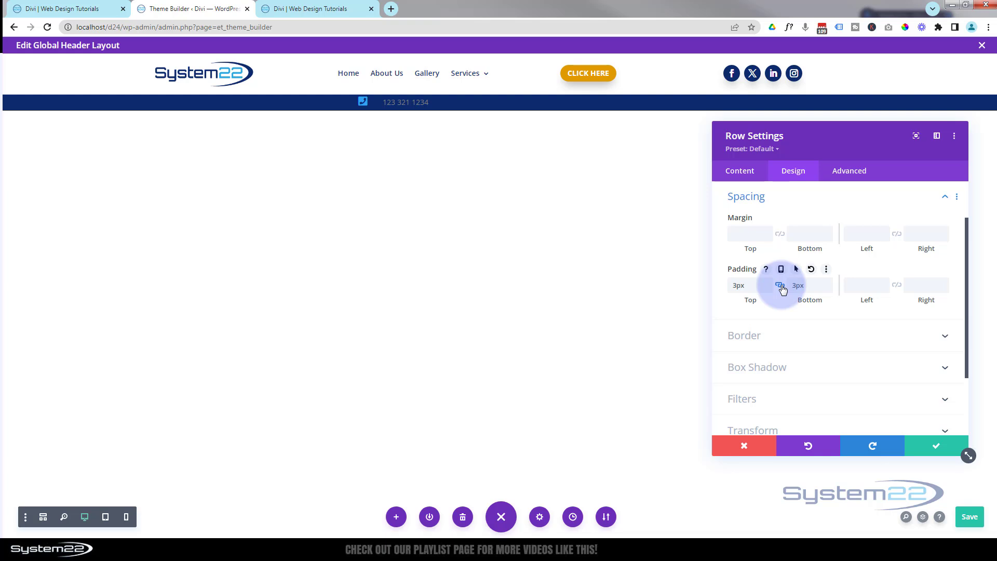
left_click(931, 447)
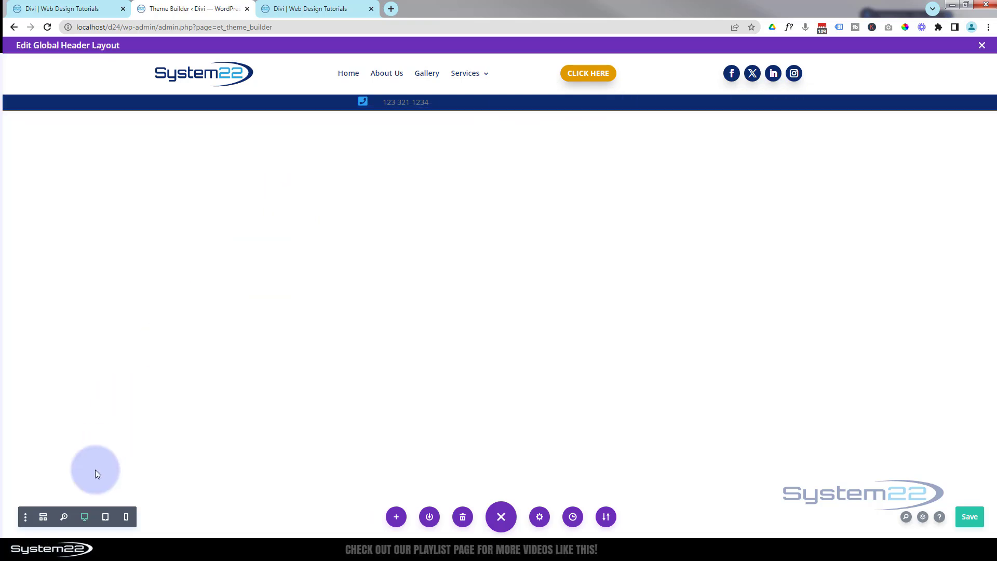
Step: Open the blurb's settings from the wireframe view, return to desktop view and set its Icon Color to white (#ffffff)
left_click(43, 517)
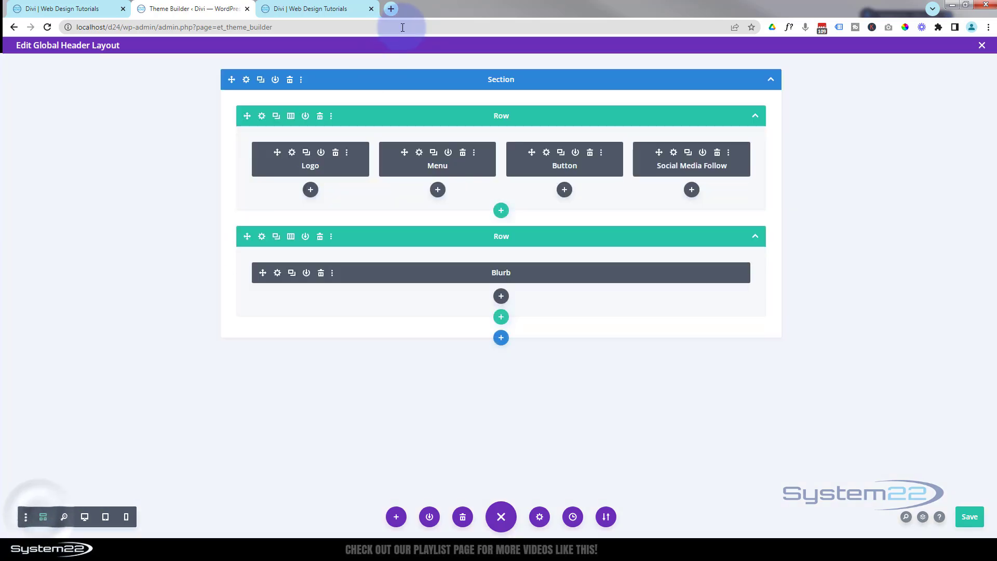
left_click(278, 274)
left_click(86, 518)
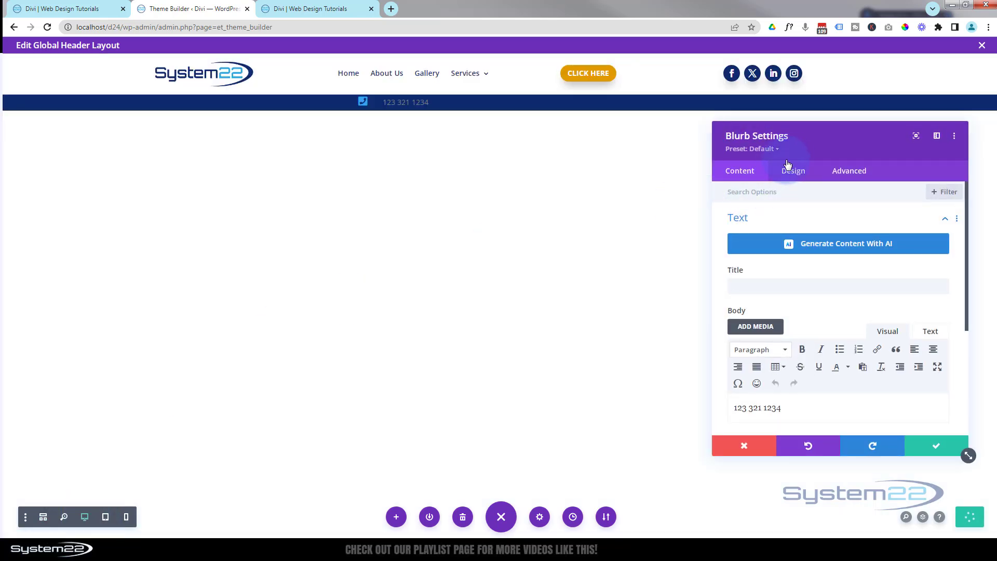
left_click(799, 174)
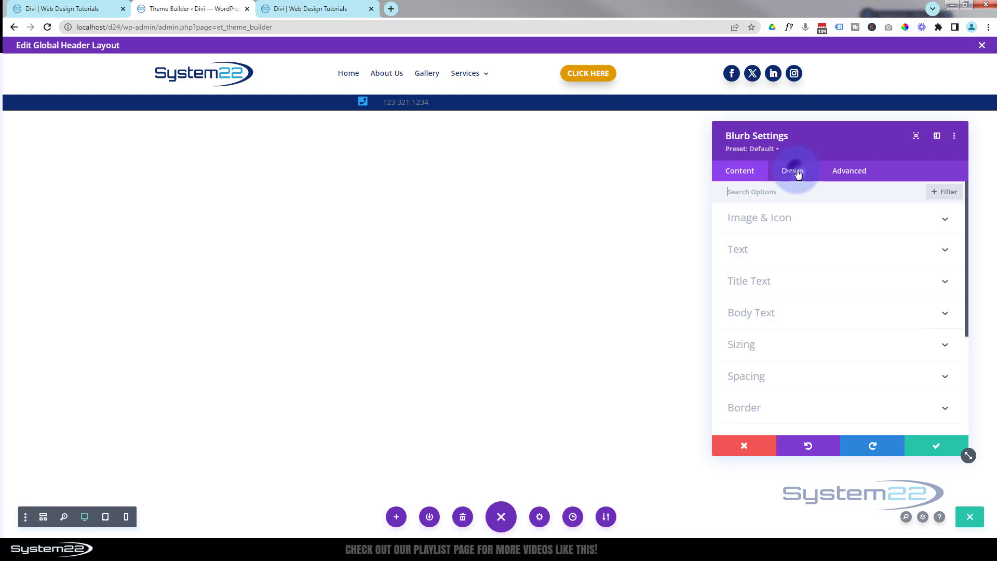
left_click(833, 222)
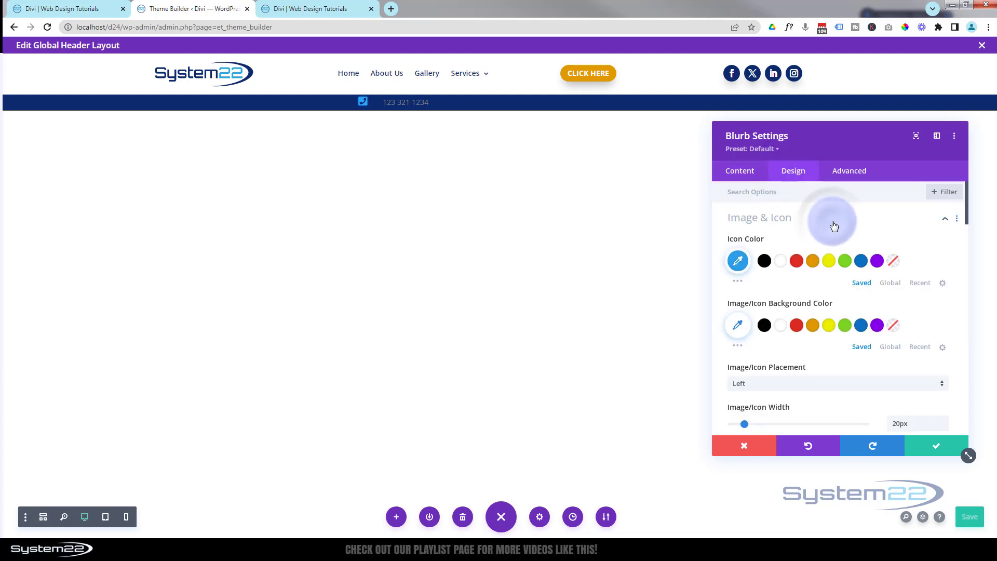
left_click(782, 264)
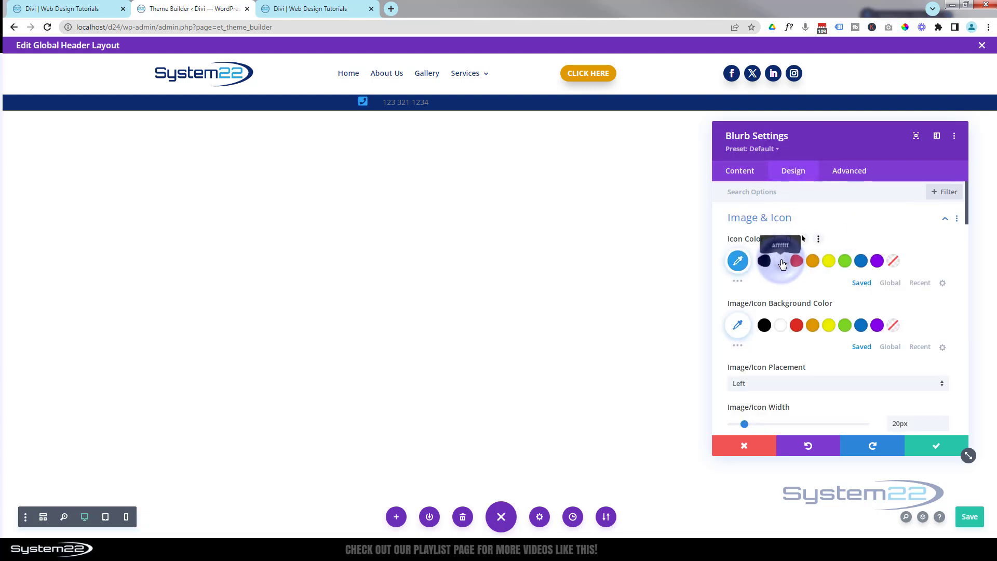
Step: Set the blurb's Body Text Color to white for the phone number
left_click(803, 331)
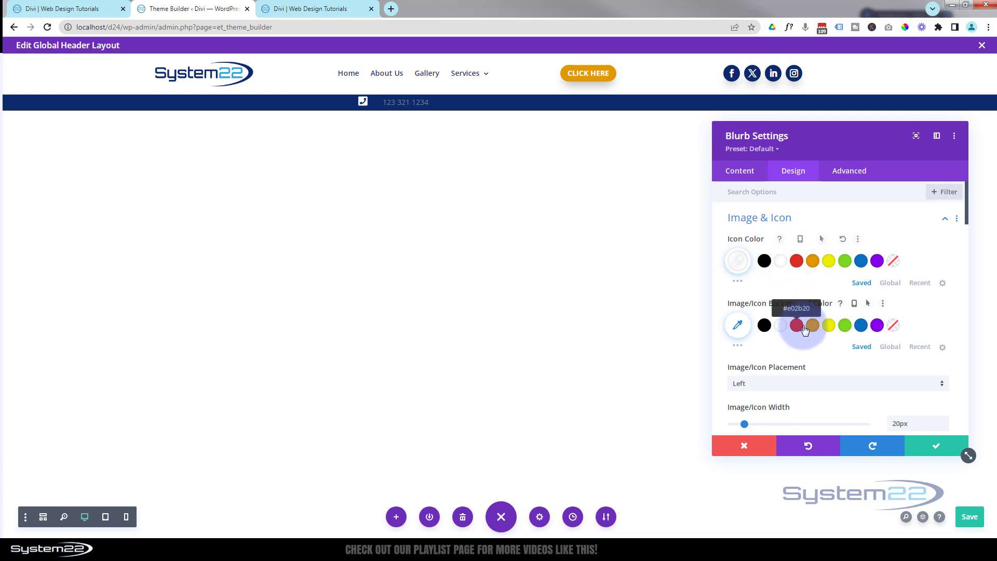
scroll(804, 332, "down", 3)
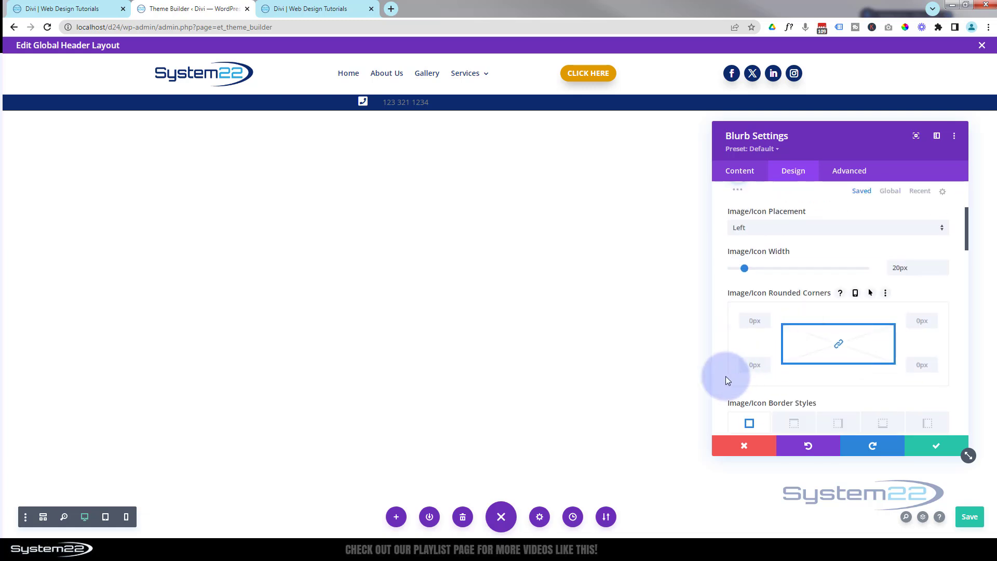
scroll(725, 285, "up", 3)
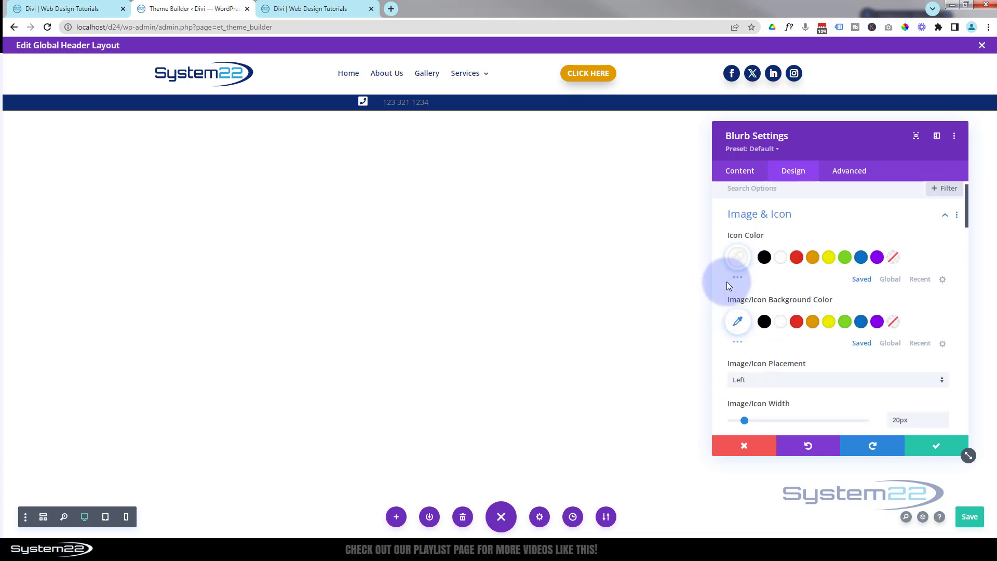
left_click(792, 223)
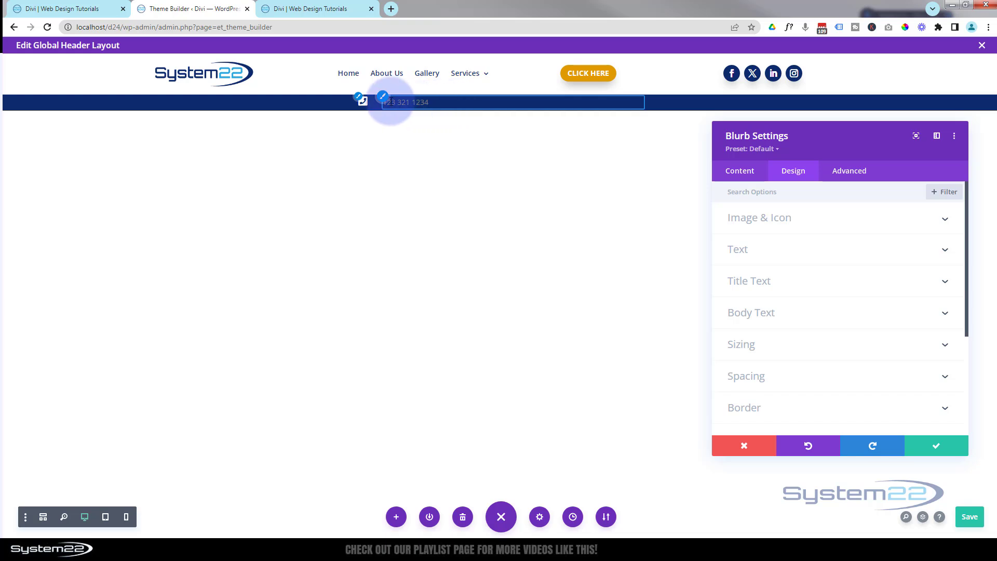
left_click(382, 98)
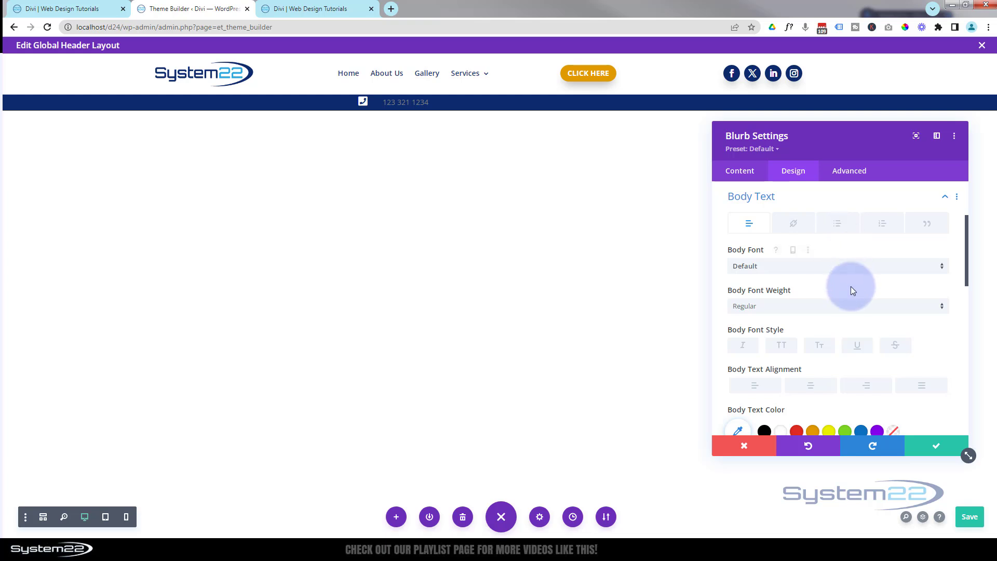
left_click(781, 431)
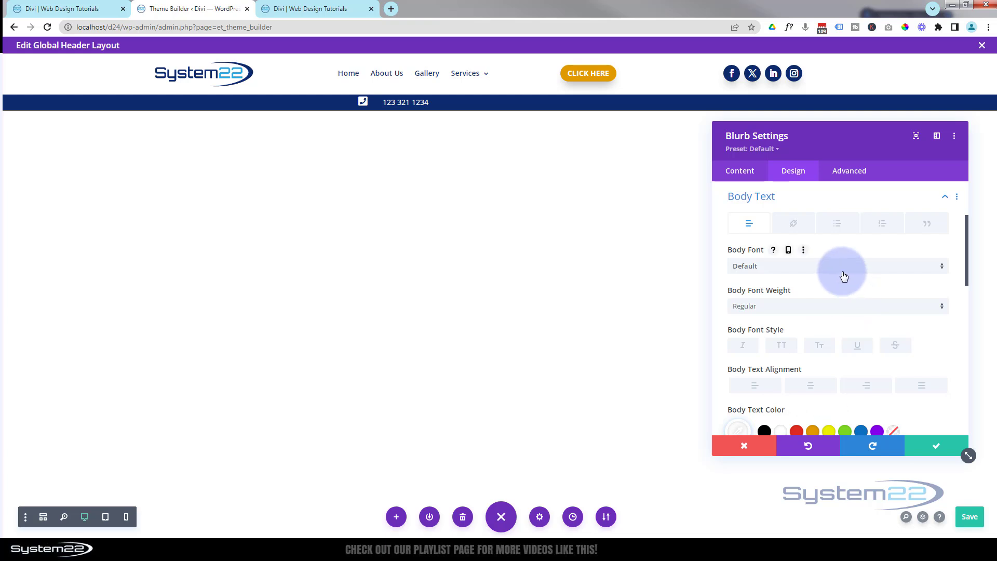
Step: Set the blurb's Body Line Height to 1.5em and collapse the Body Text options
scroll(844, 276, "down", 1)
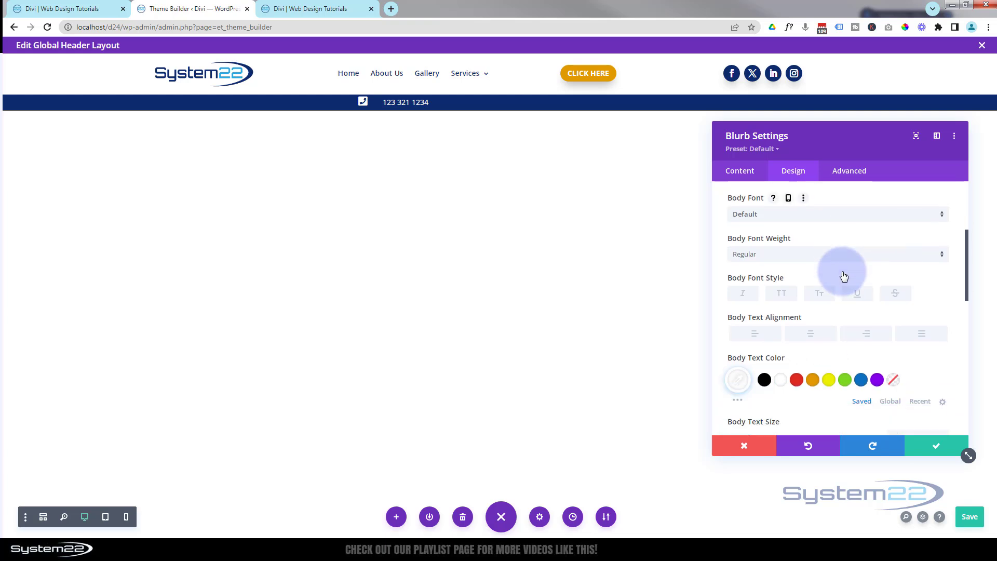
scroll(842, 271, "down", 3)
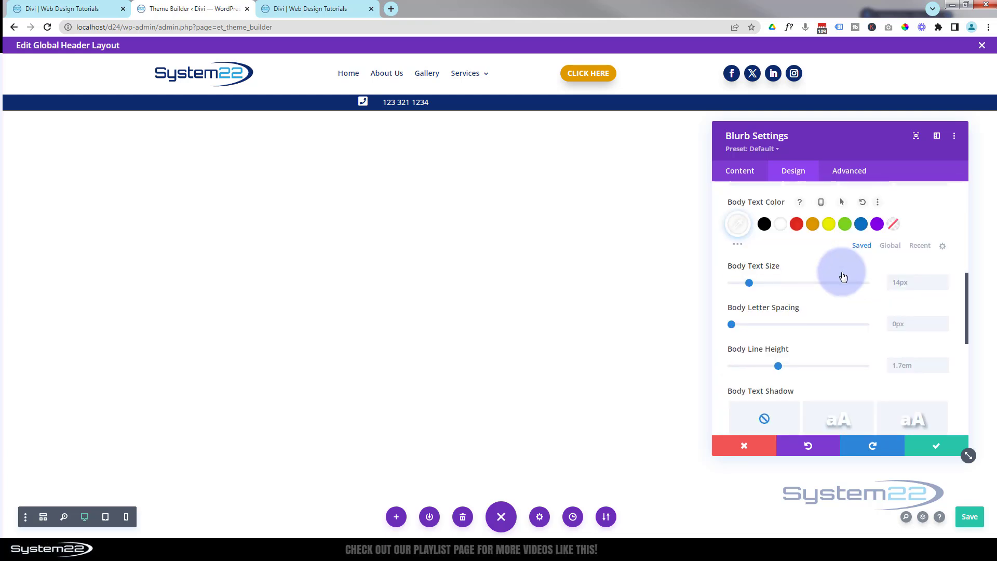
left_click_drag(779, 367, 769, 370)
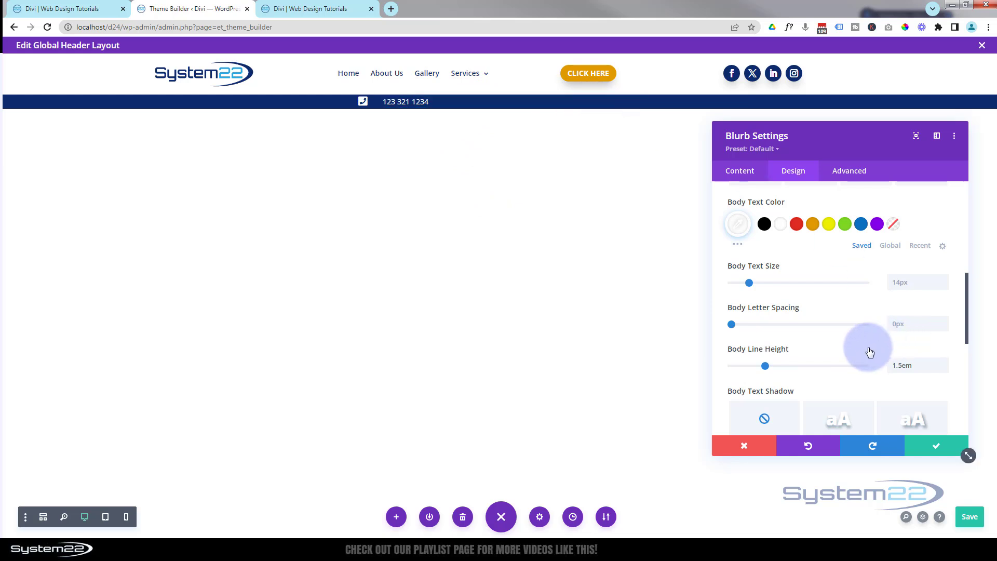
scroll(840, 370, "up", 8)
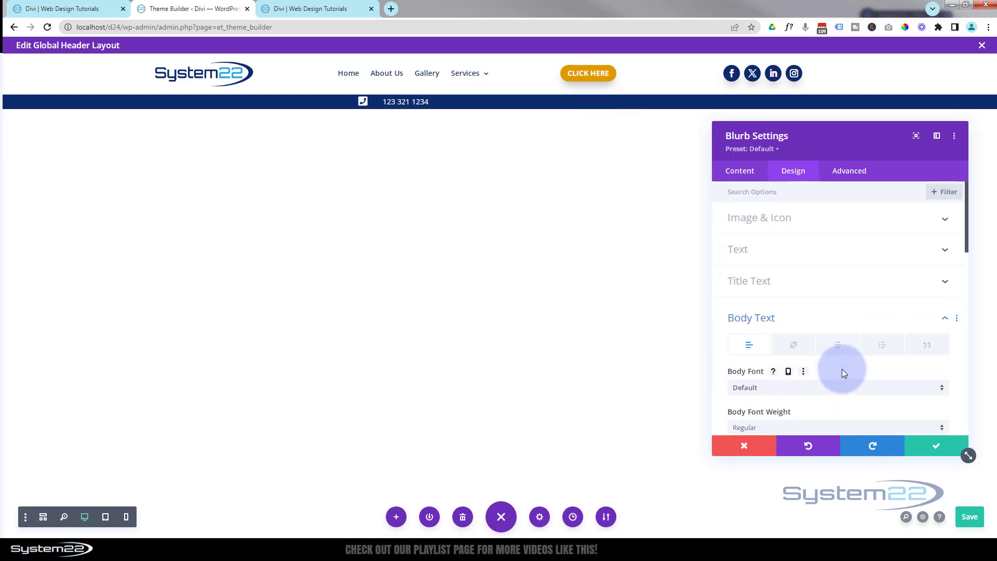
left_click(809, 318)
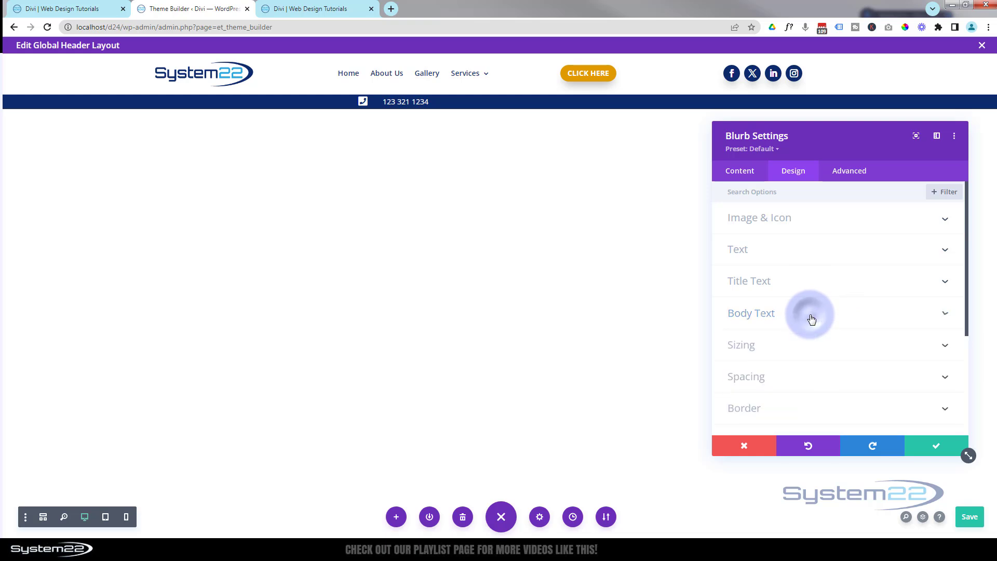
Step: Set the blurb's Width to 52% and its Module Alignment to centre
left_click(813, 349)
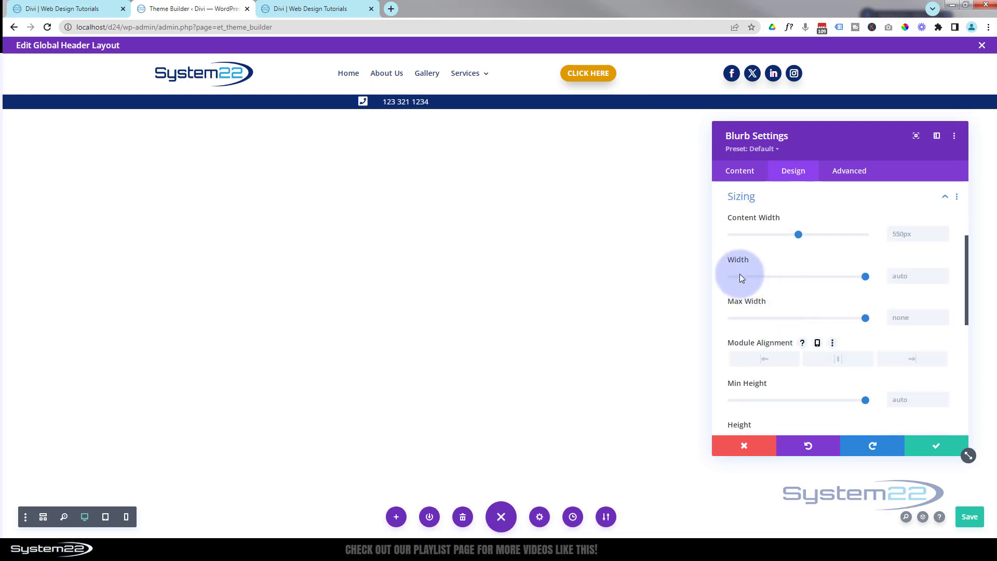
left_click_drag(864, 278, 802, 278)
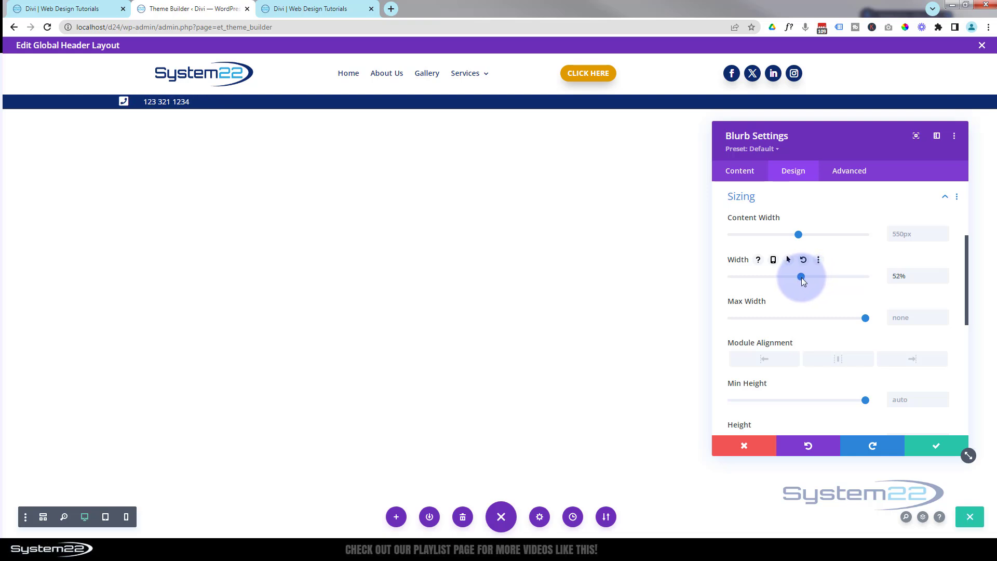
left_click(831, 360)
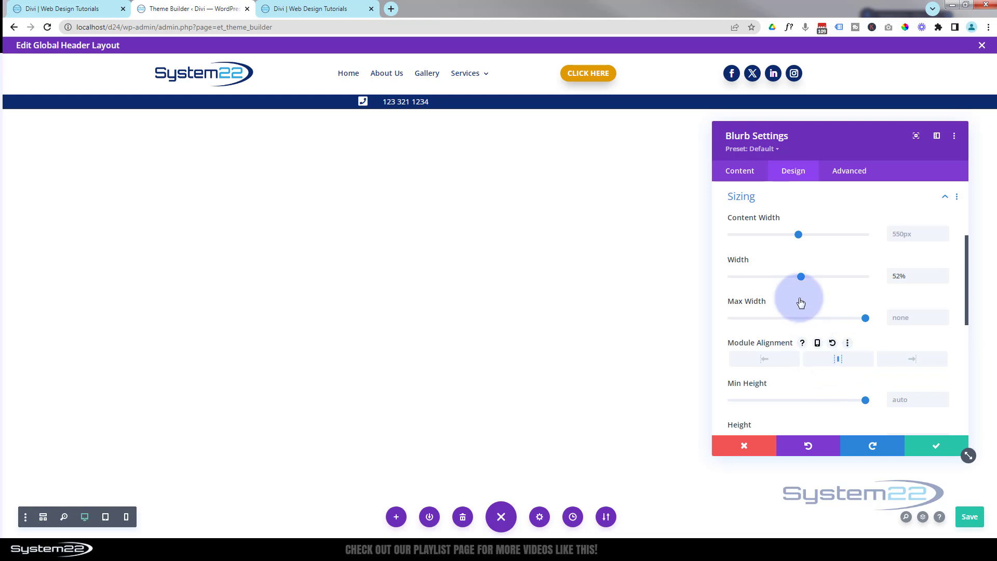
Step: Give the blurb a red background colour (#e02b20) to reveal the module's extent
left_click(738, 175)
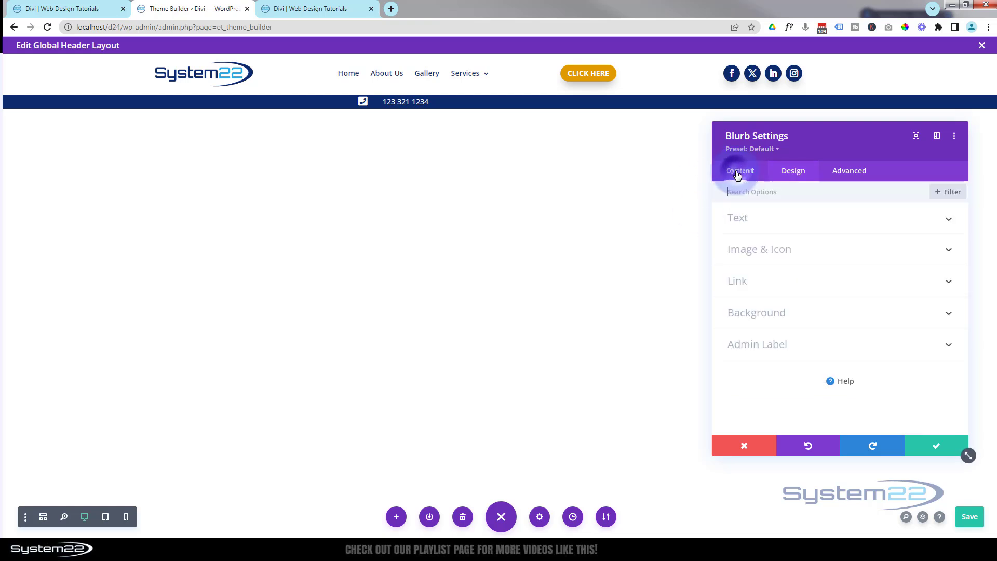
left_click(787, 315)
left_click(798, 374)
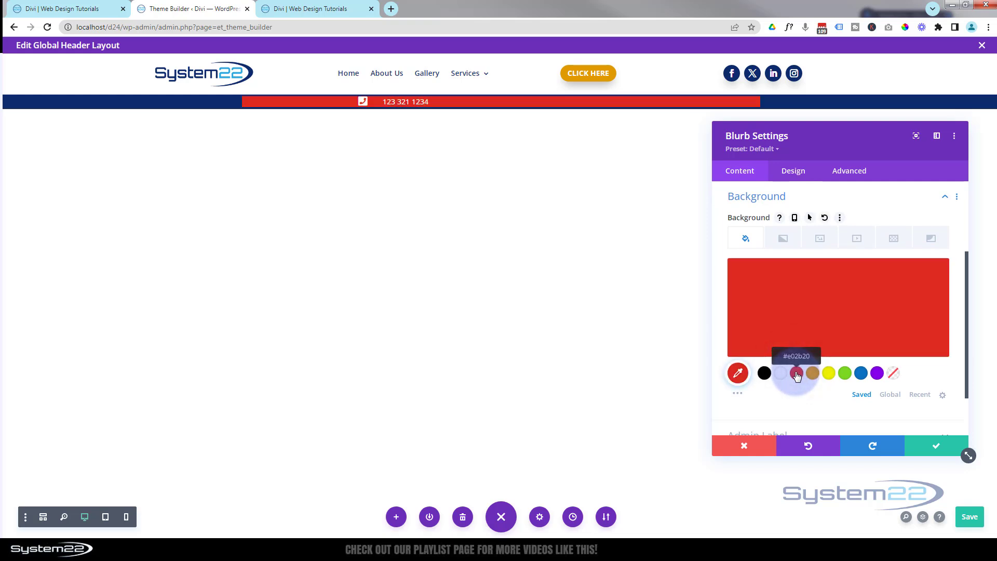
Step: Set the blurb's Width to 250px, and reduce it to 137px so the module fits closely around the phone number
left_click(794, 173)
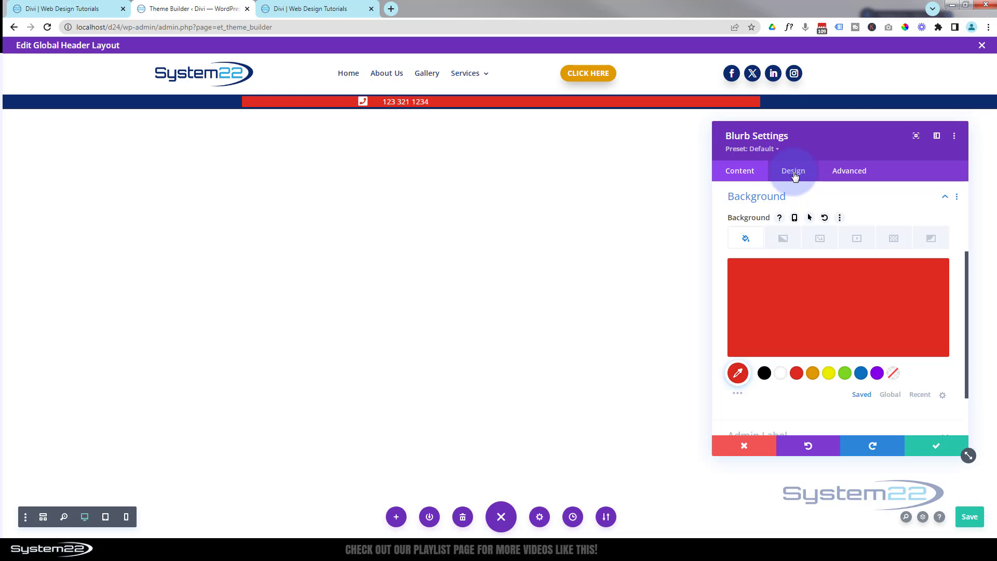
left_click(812, 353)
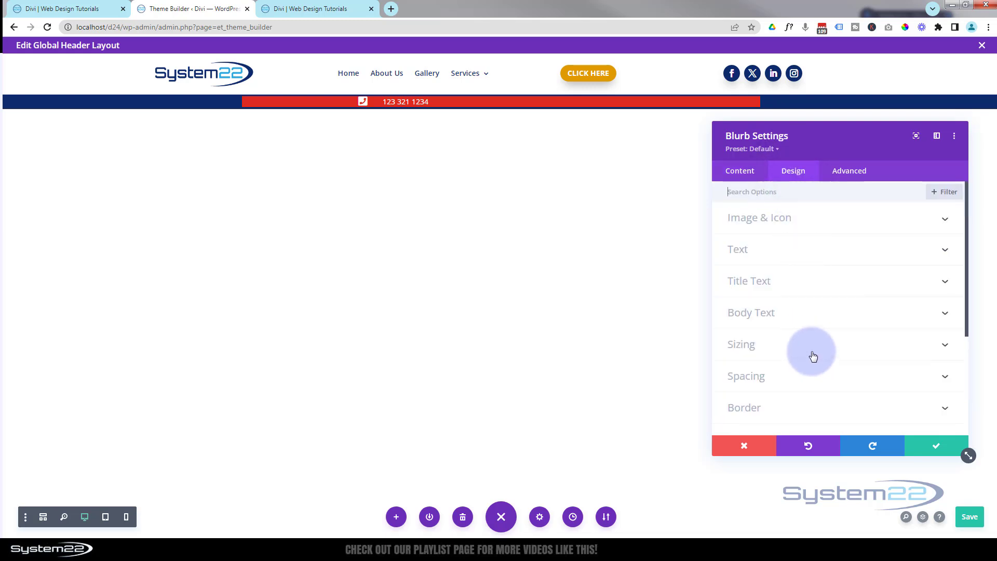
left_click(804, 271)
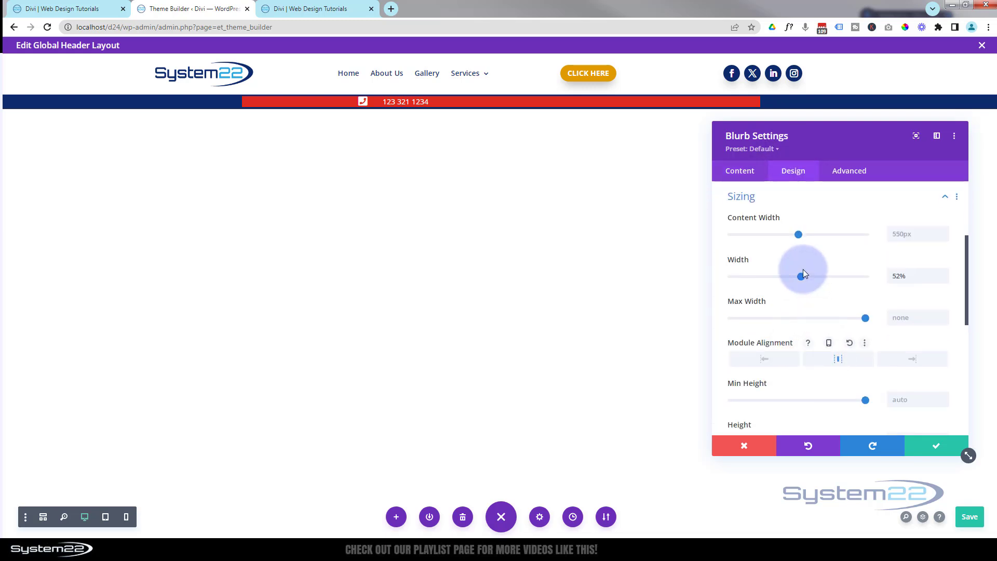
double_click(891, 276)
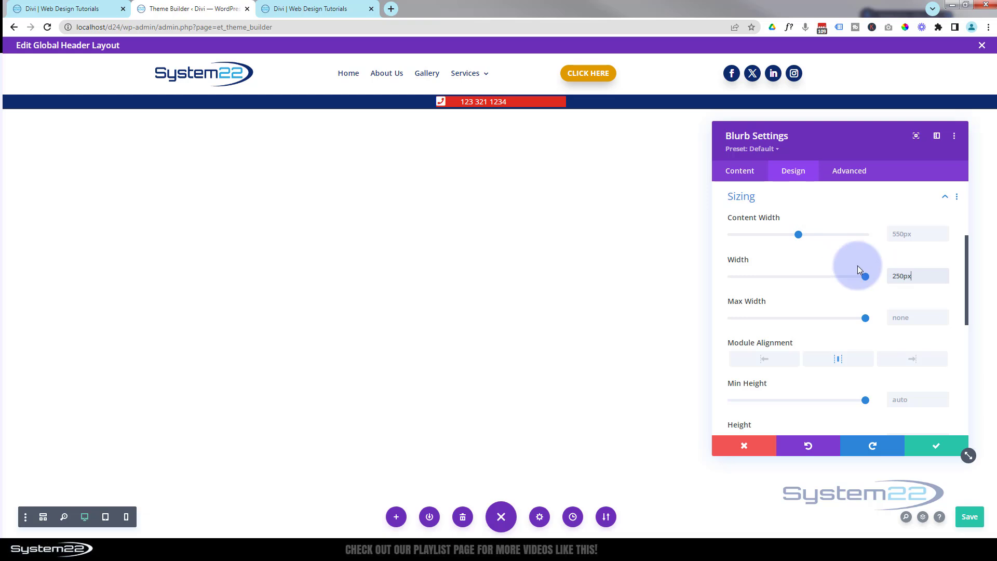
left_click_drag(864, 276, 806, 279)
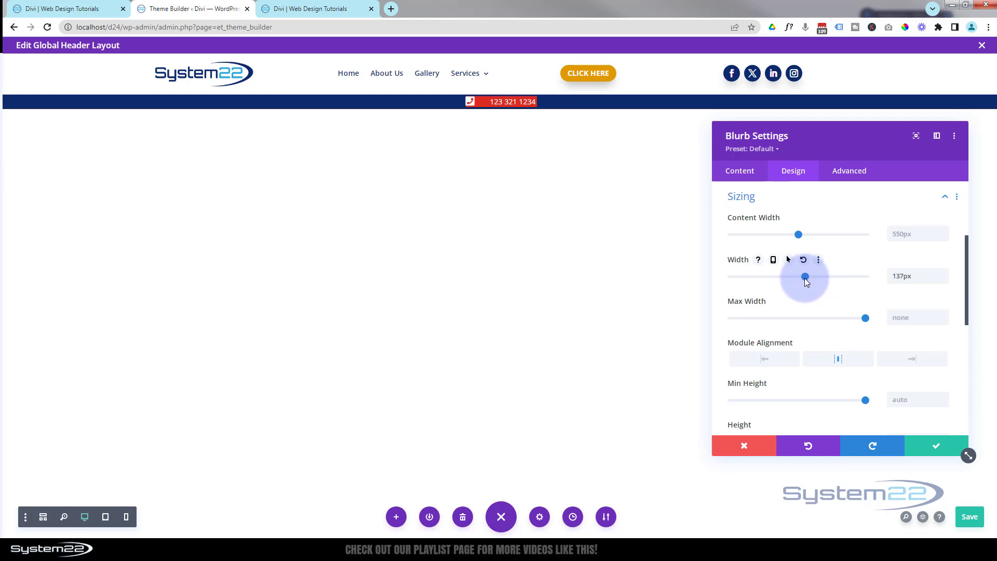
Step: Remove the blurb's red background colour and save the blurb settings
left_click(740, 170)
left_click(806, 326)
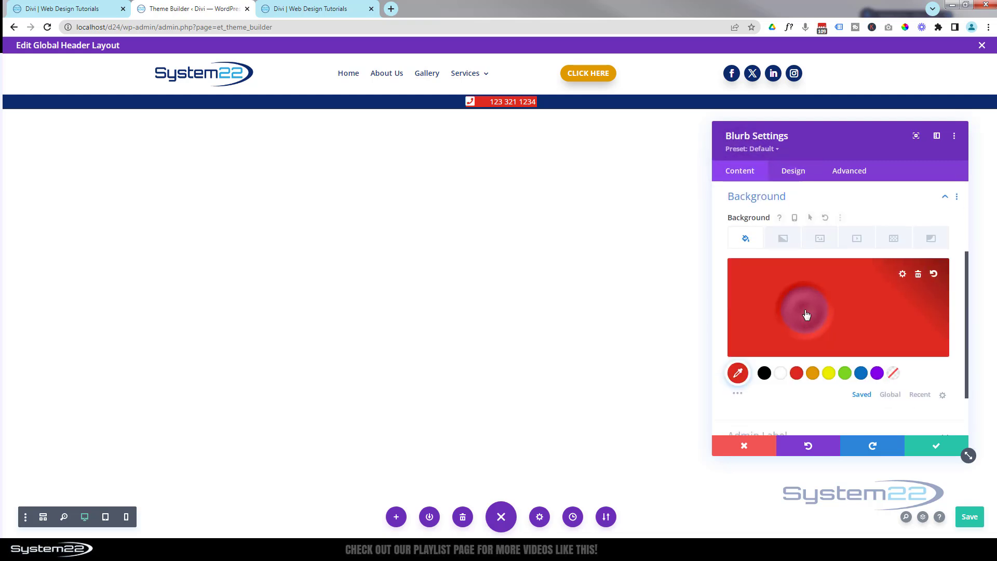
left_click(918, 268)
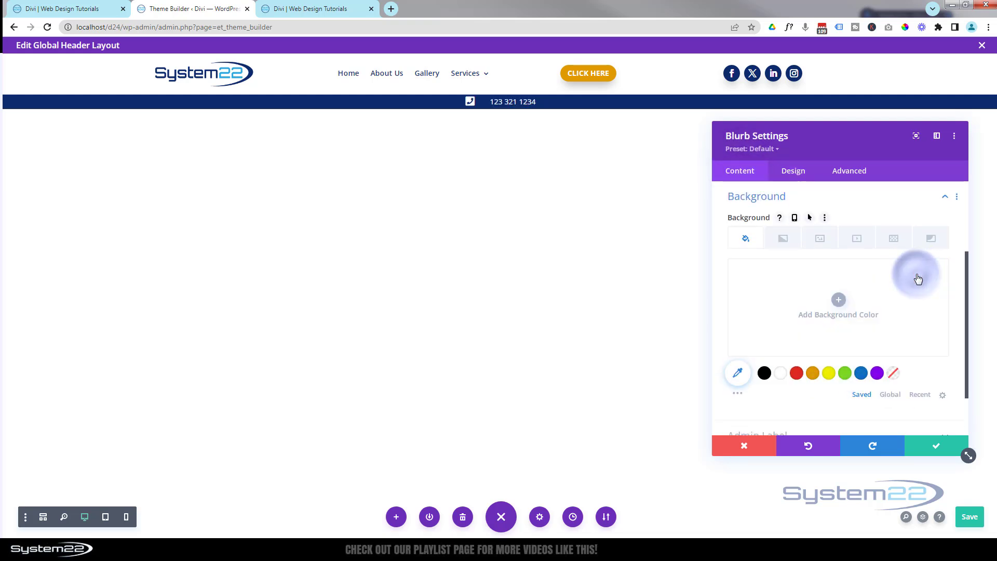
left_click(943, 446)
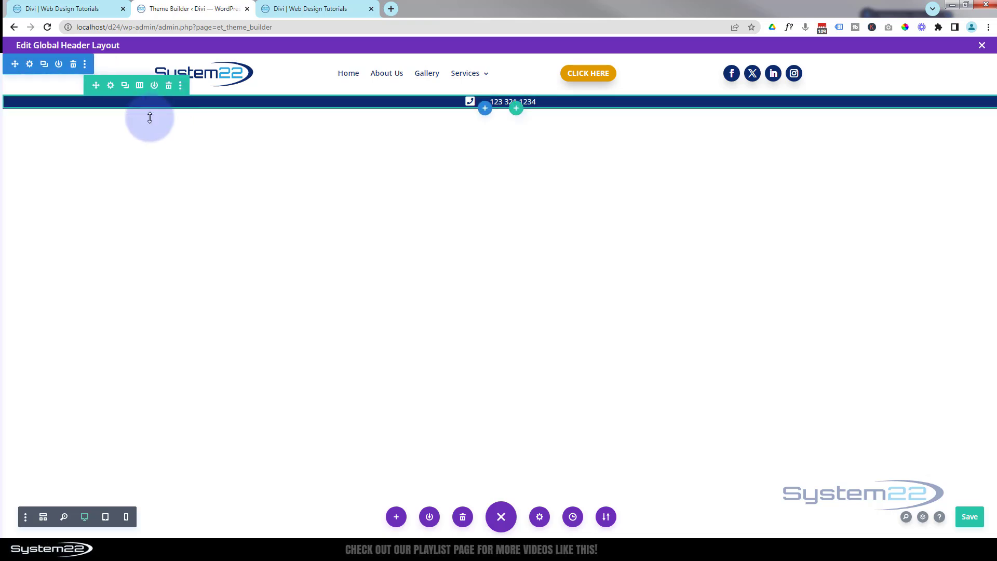
Step: Move the blurb's row above the logo and menu row in the wireframe view, and return to desktop view
left_click(44, 517)
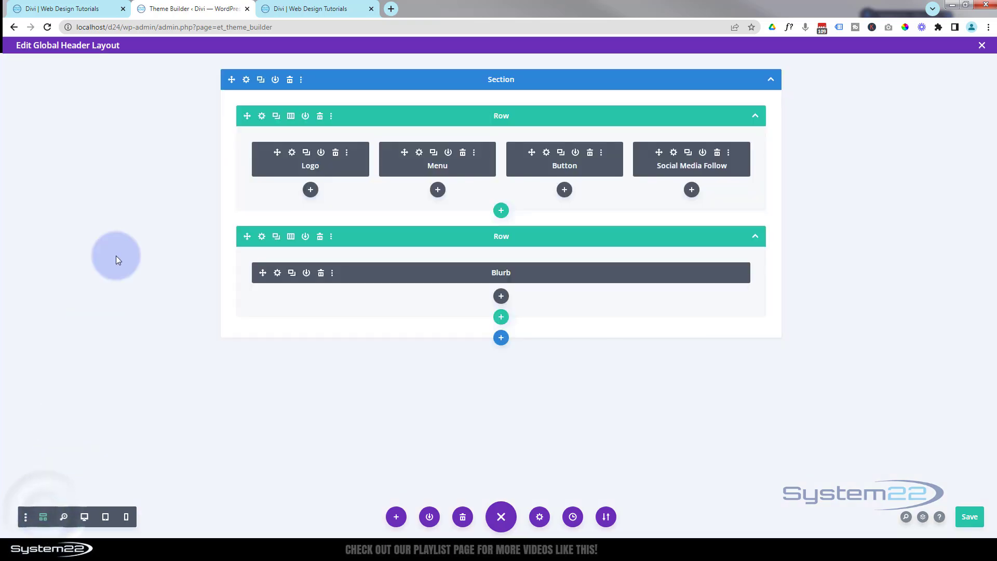
left_click_drag(248, 237, 243, 113)
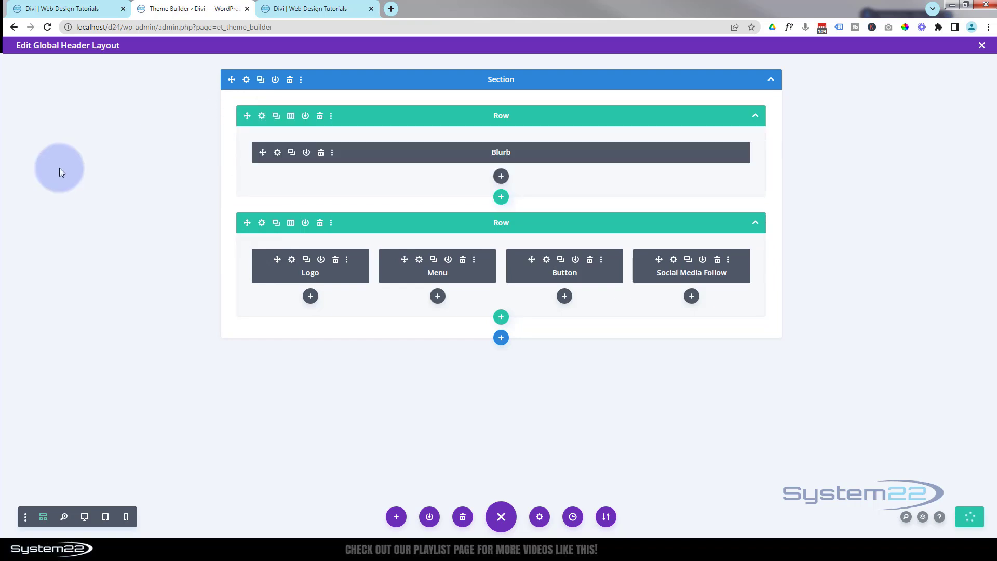
left_click(85, 517)
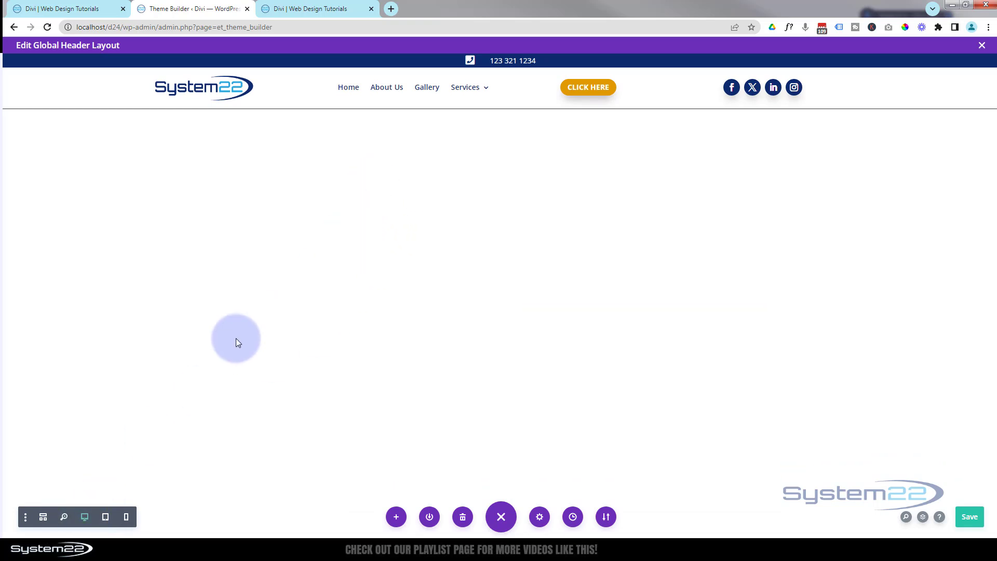
Step: Preview the tablet and phone layouts, expand the mobile menu, and save the menu module with a Z Index of 100
left_click(106, 520)
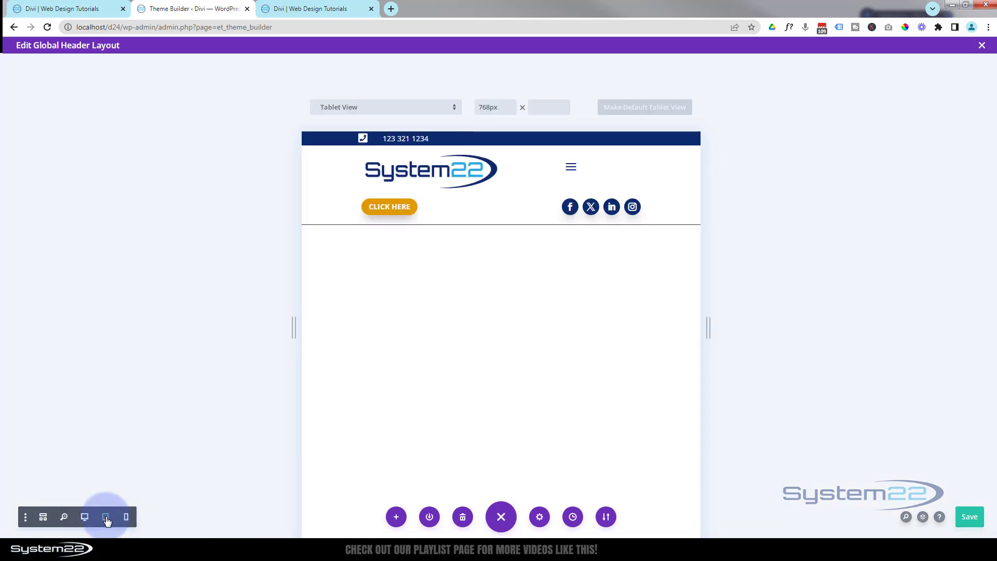
left_click(126, 518)
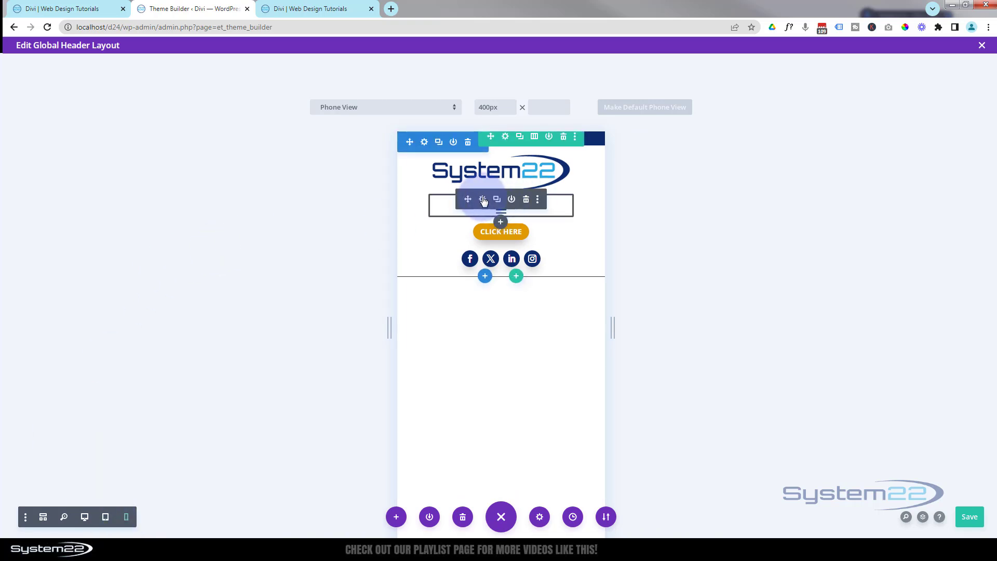
left_click(485, 198)
left_click(501, 210)
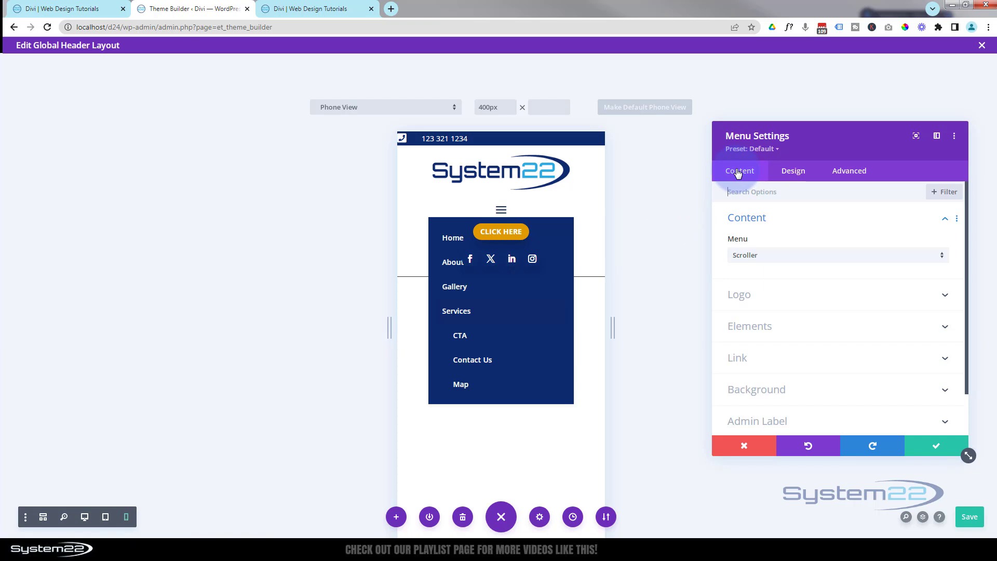
left_click(849, 171)
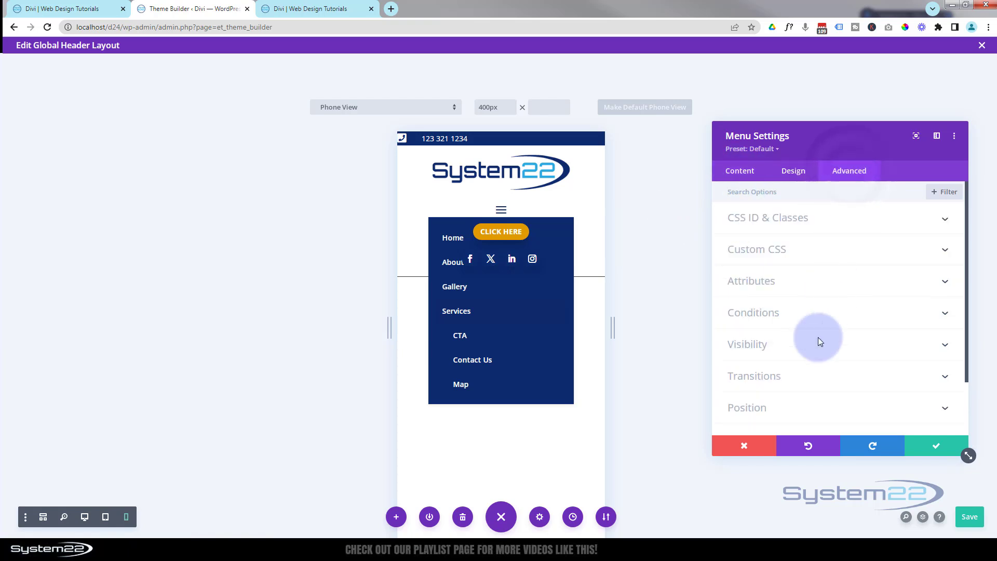
left_click(815, 410)
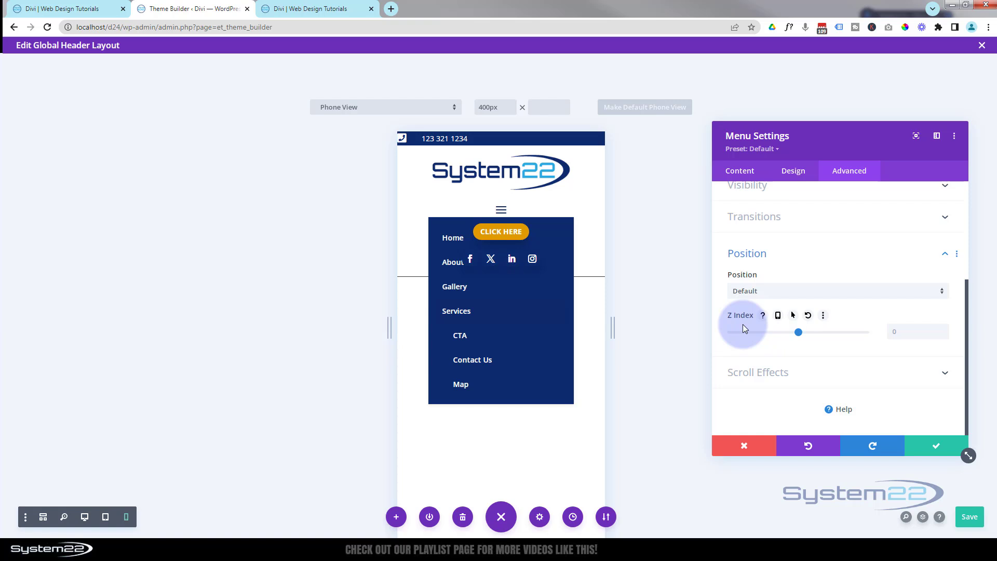
left_click(891, 331)
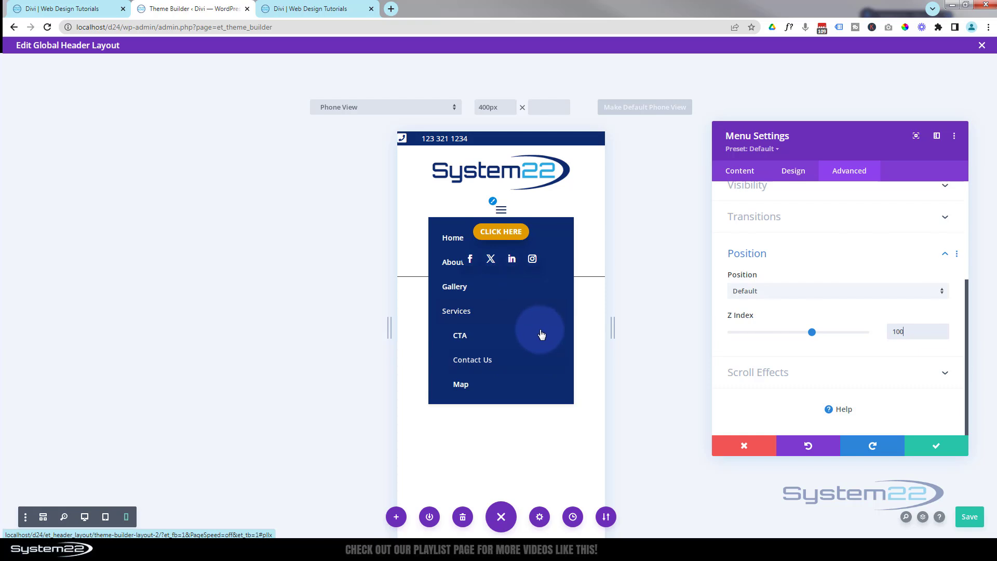
left_click(938, 447)
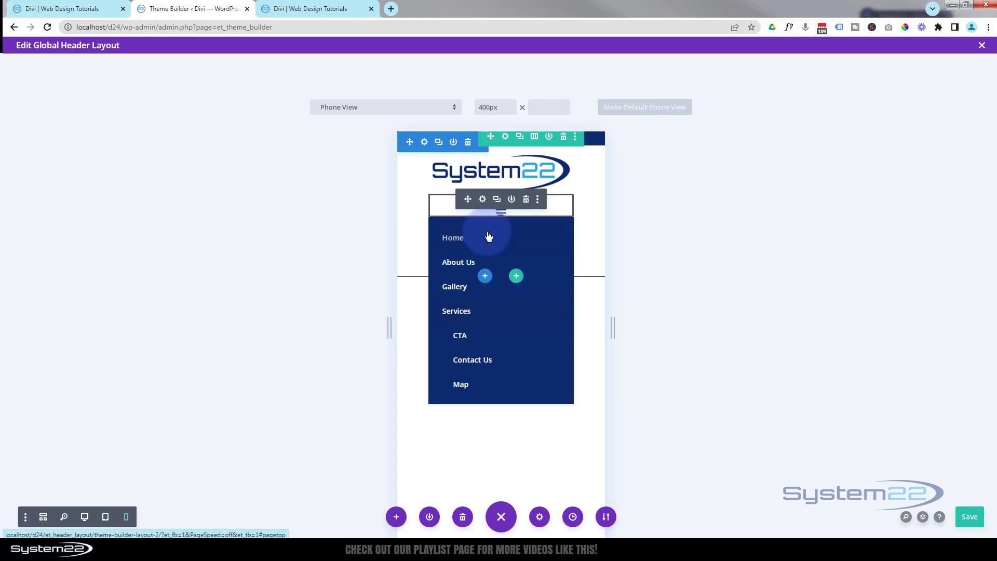
Step: Adjust the Z Index of the button module from the wireframe view and save its settings
left_click(43, 517)
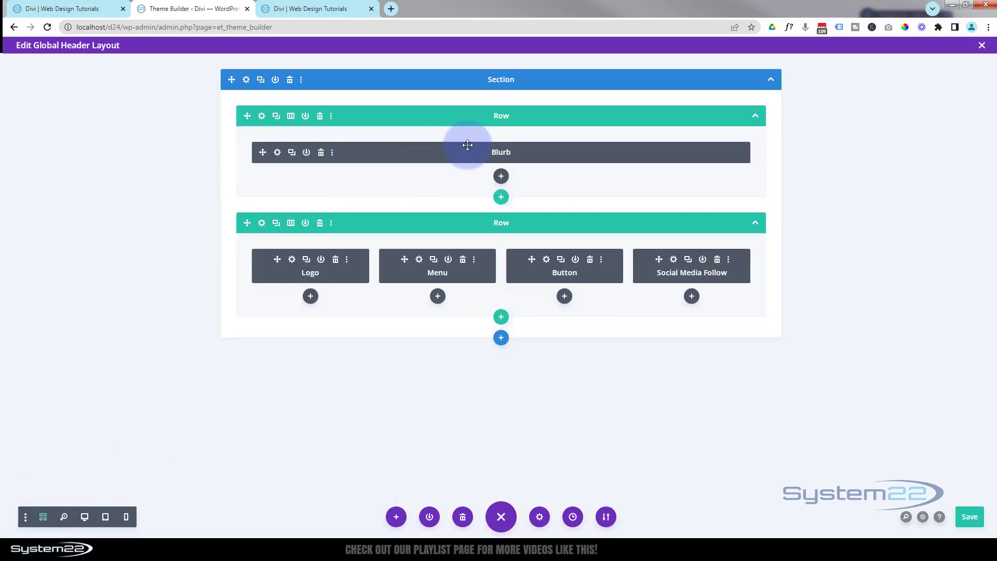
left_click(547, 260)
left_click(856, 172)
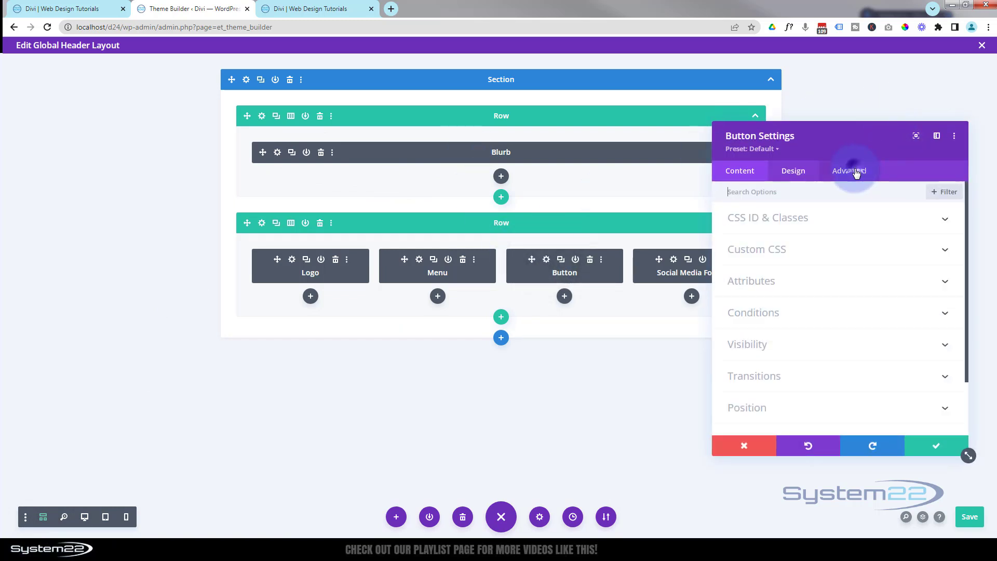
scroll(852, 291, "down", 3)
left_click(825, 343)
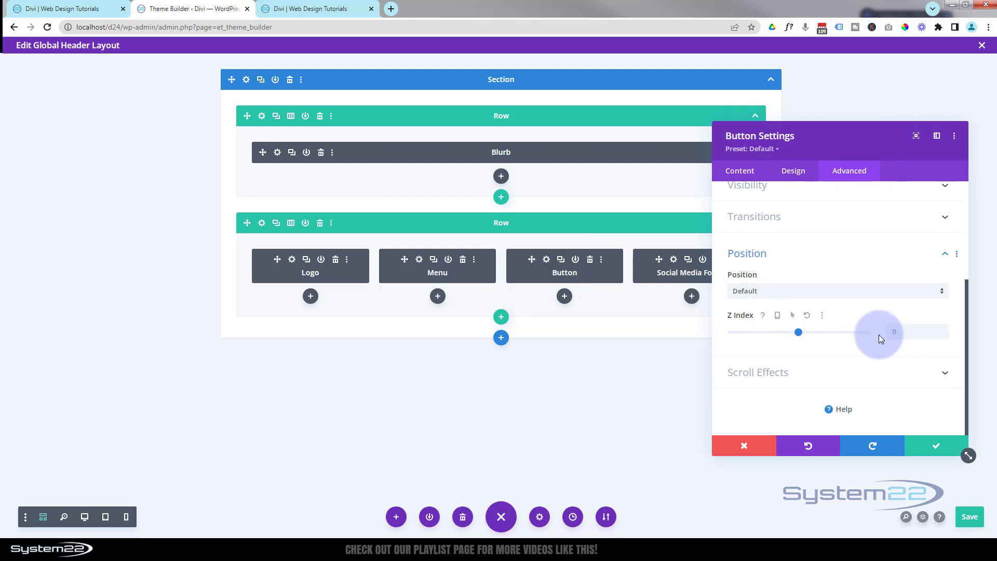
left_click(939, 446)
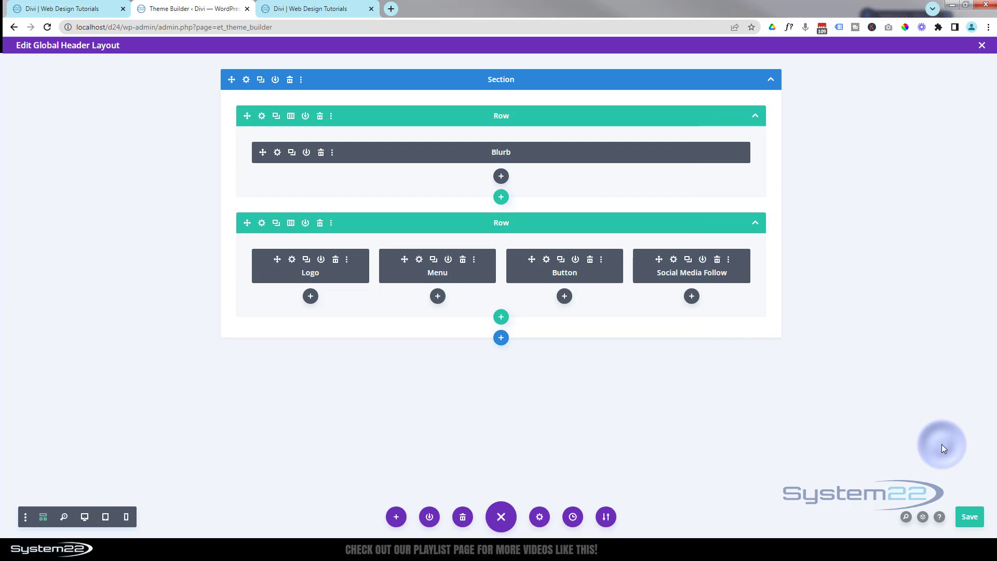
Step: Set the Social Media Follow module's Z Index to 20 and save its settings
left_click(674, 261)
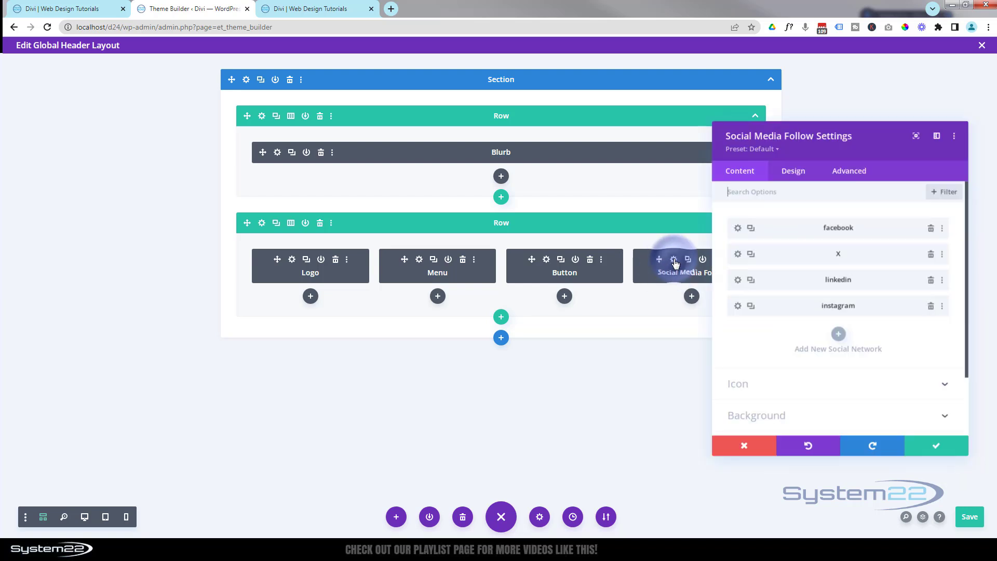
left_click(842, 171)
left_click(820, 383)
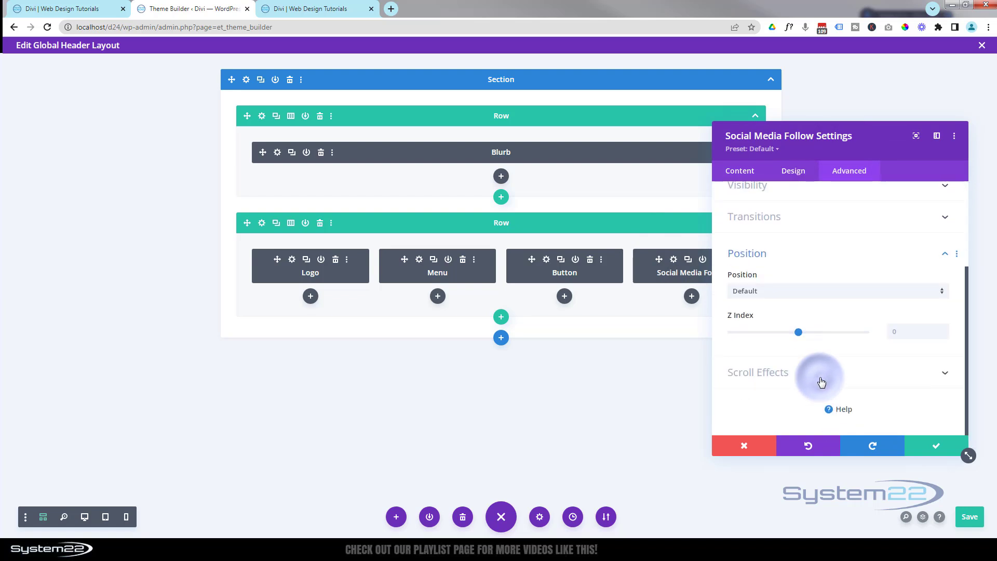
left_click(903, 325)
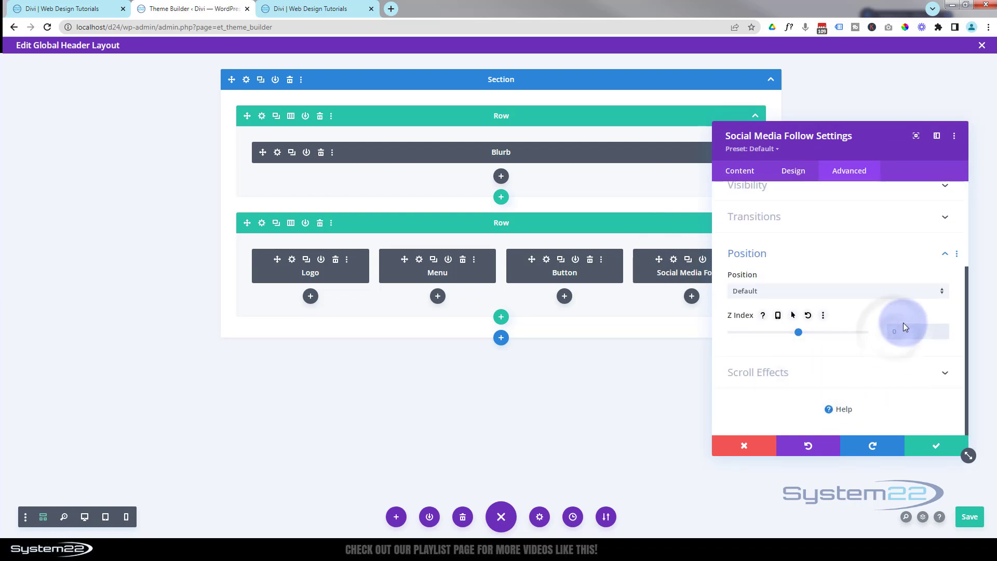
type("20")
left_click(951, 446)
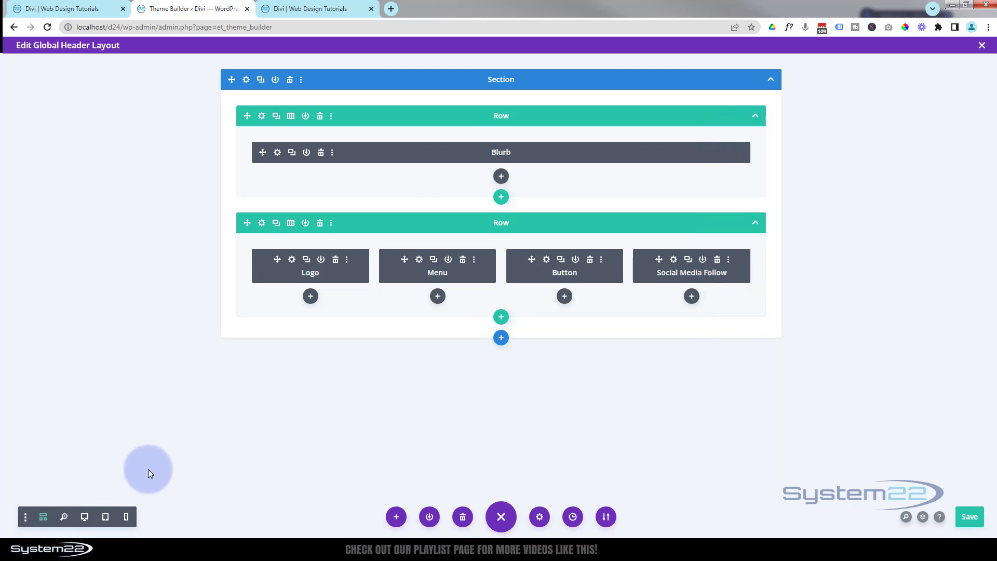
Step: Save and close the global header layout, and save the Theme Builder changes
left_click(968, 518)
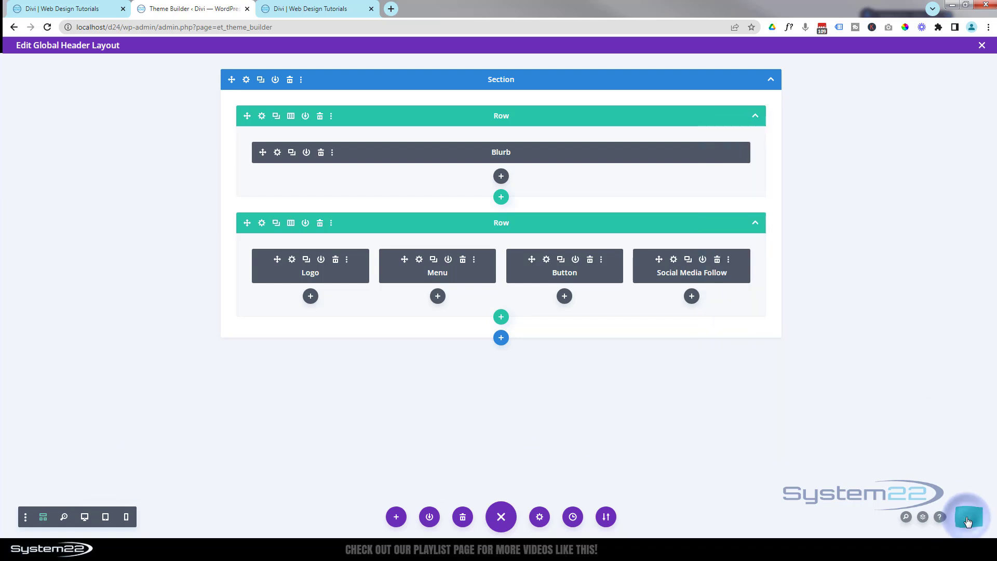
left_click(981, 45)
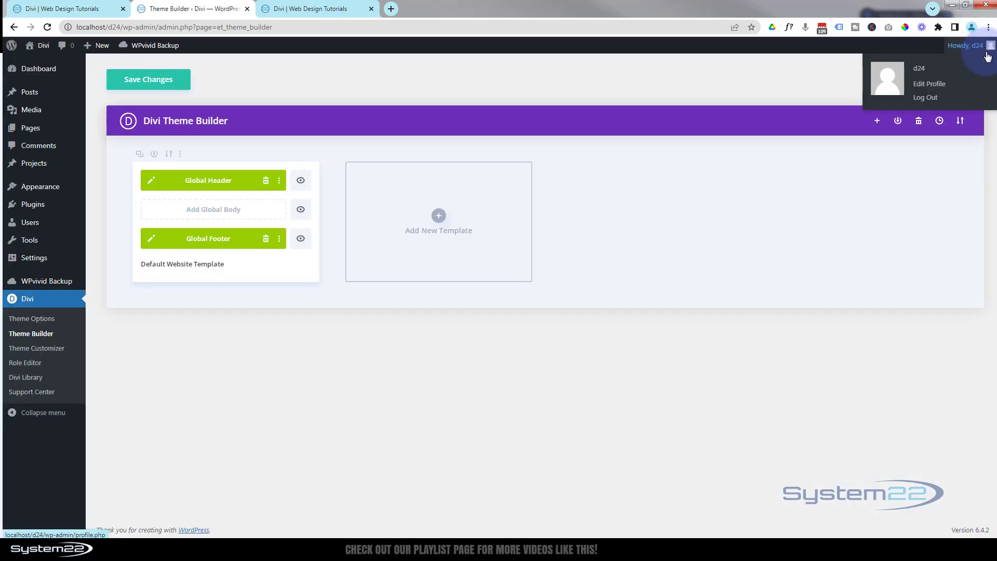
left_click(144, 82)
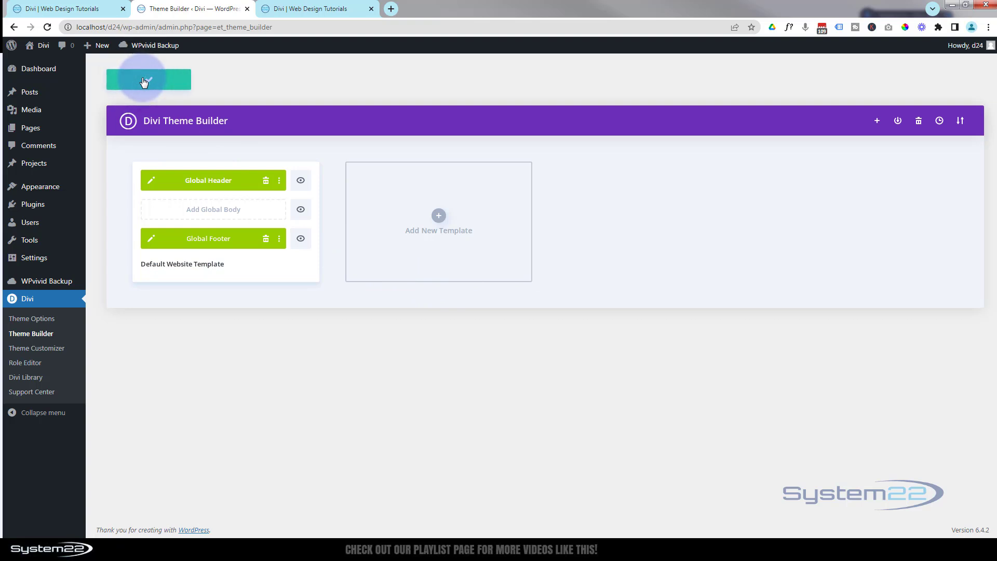
Step: Reload the live page and check the new header, including its Services menu item
left_click(312, 9)
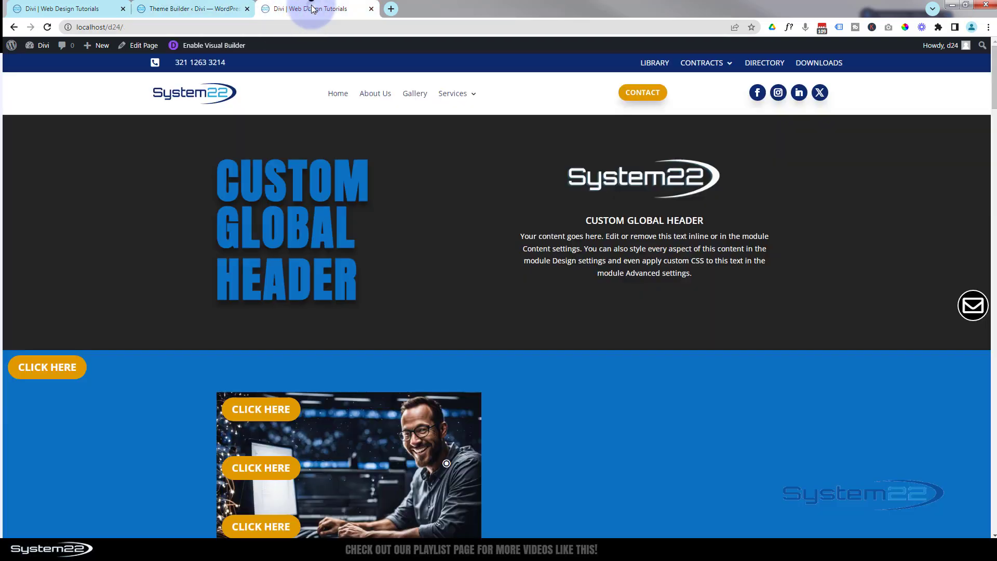
left_click(47, 28)
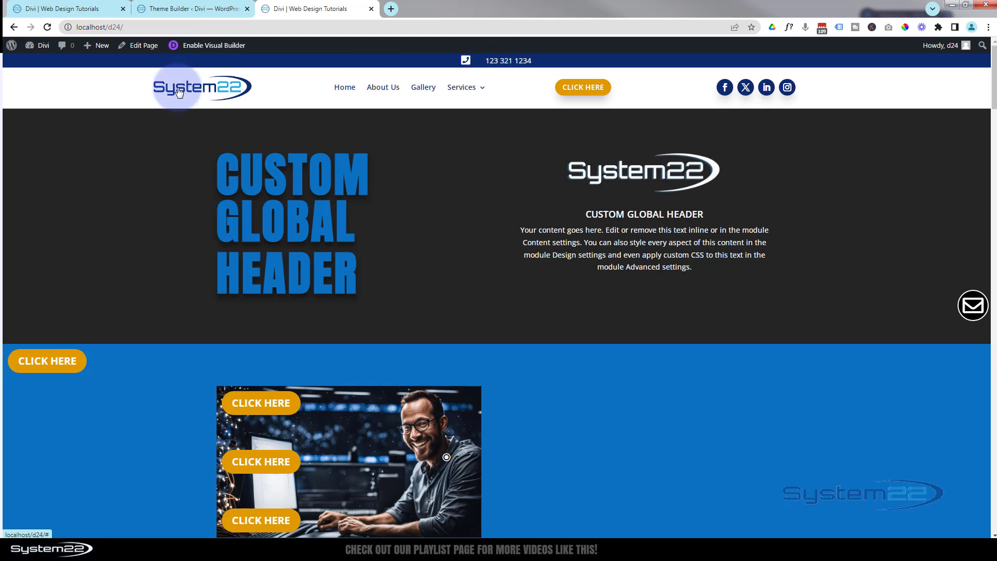
left_click(487, 92)
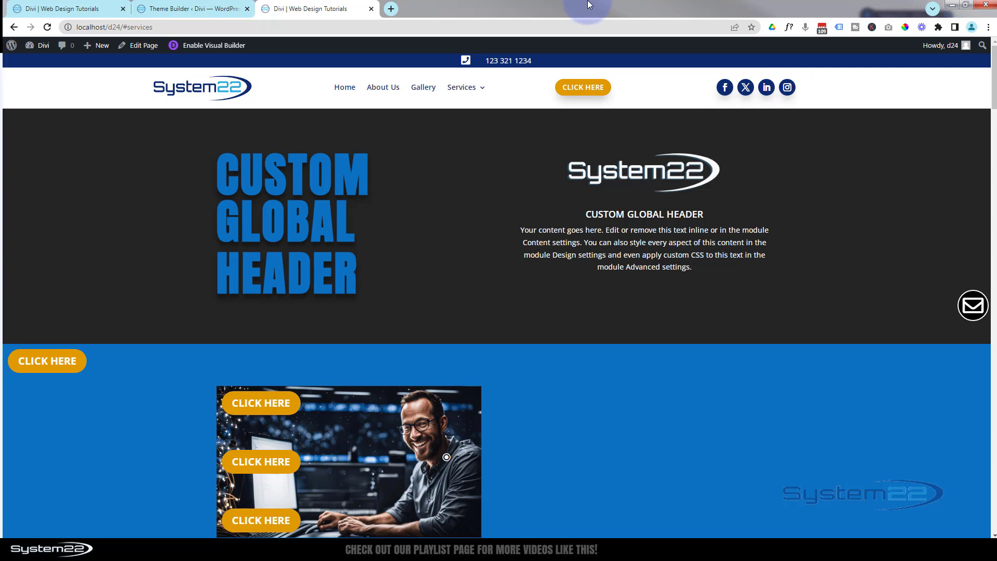
Step: Reload the older live page showing the old header, and check how the new header behaves while scrolling
left_click(75, 8)
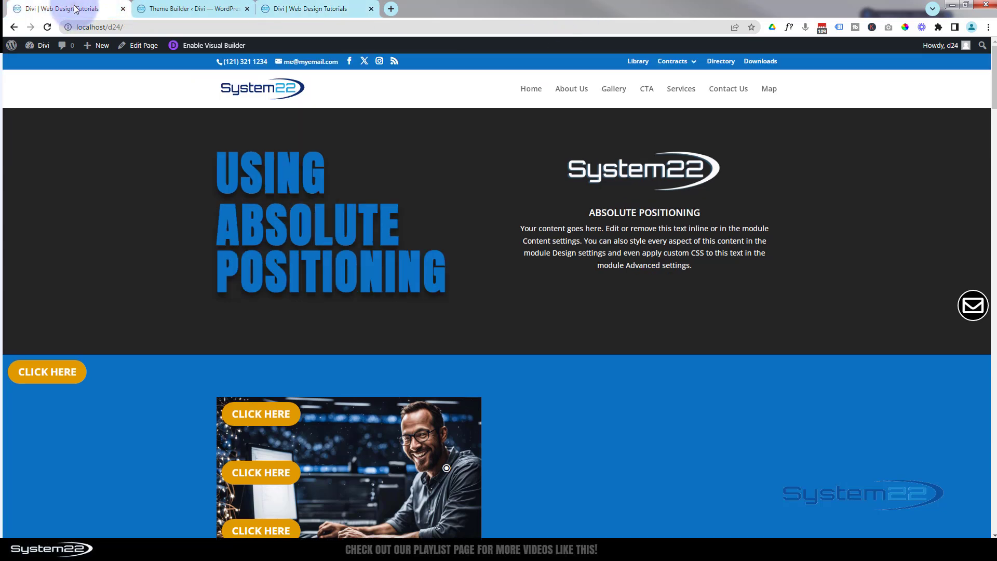
left_click(47, 27)
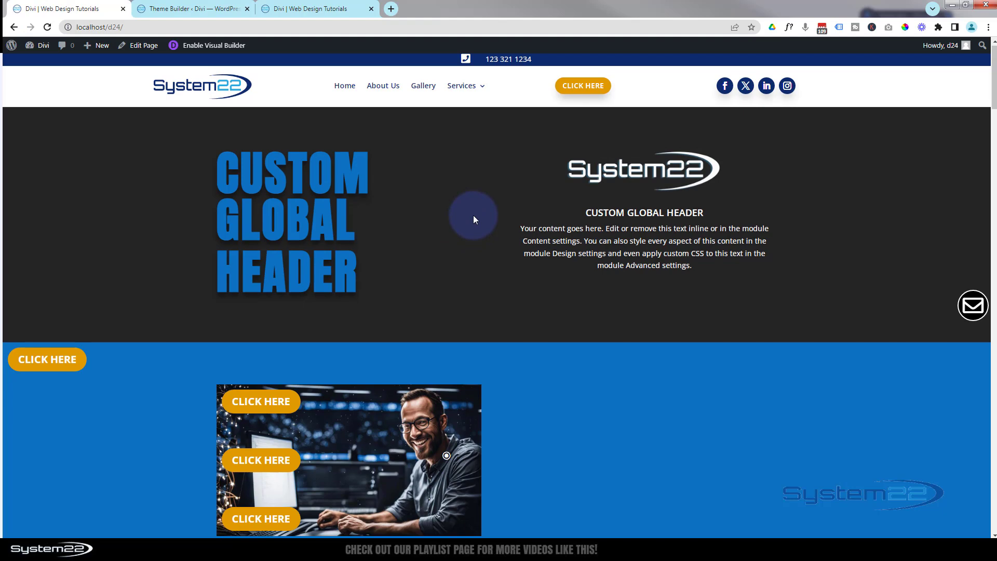
scroll(473, 215, "down", 3)
scroll(472, 218, "up", 3)
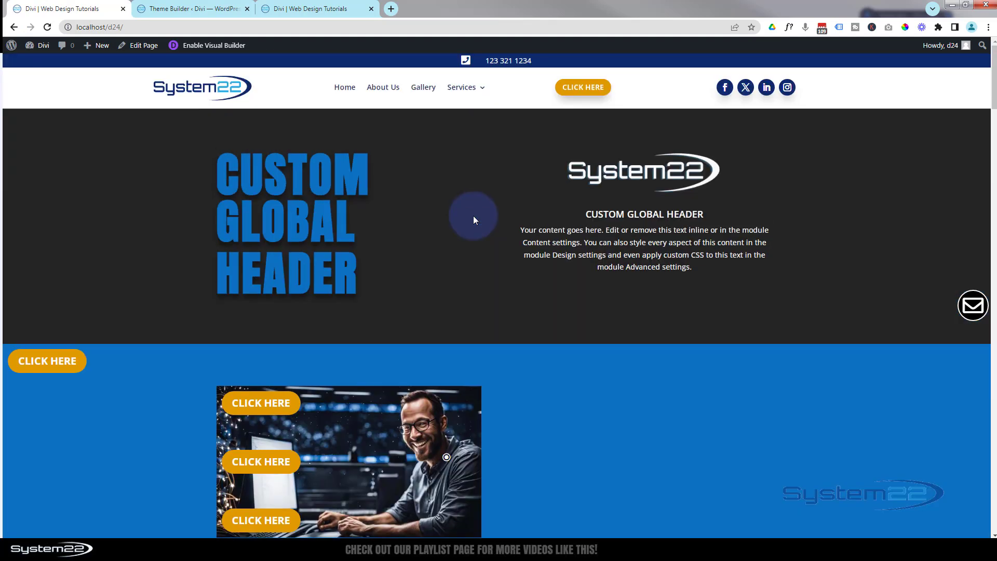
scroll(473, 218, "down", 3)
scroll(473, 218, "up", 3)
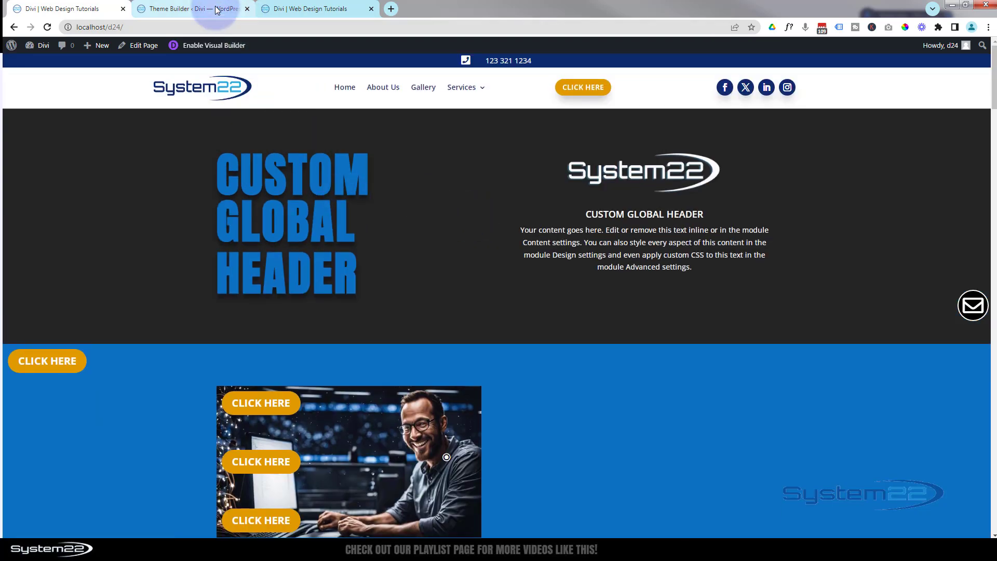
Step: Reopen the global header layout, set its section's Sticky Position to Stick to Top, and save the section settings
left_click(200, 8)
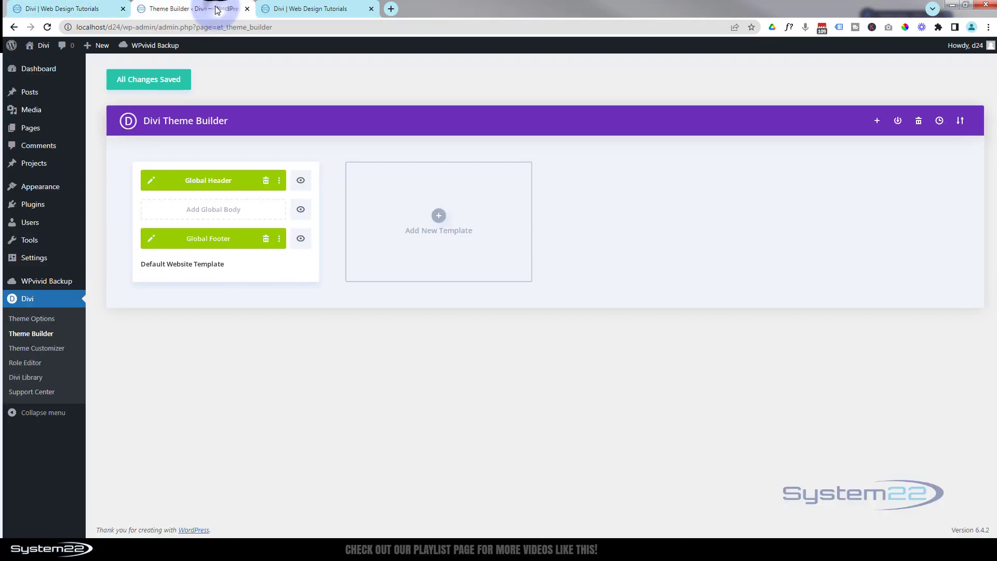
left_click(152, 181)
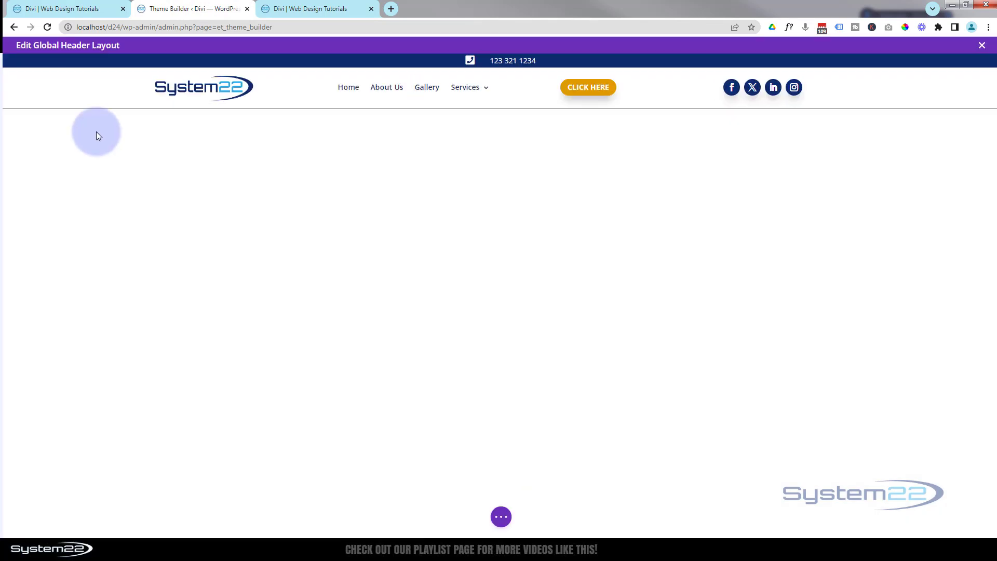
mouse_move(60, 73)
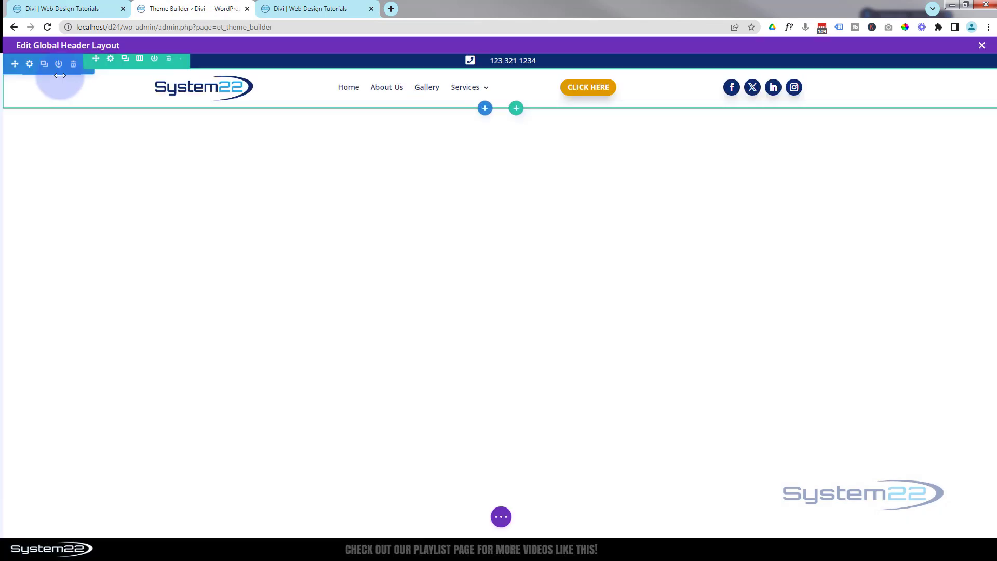
left_click(30, 64)
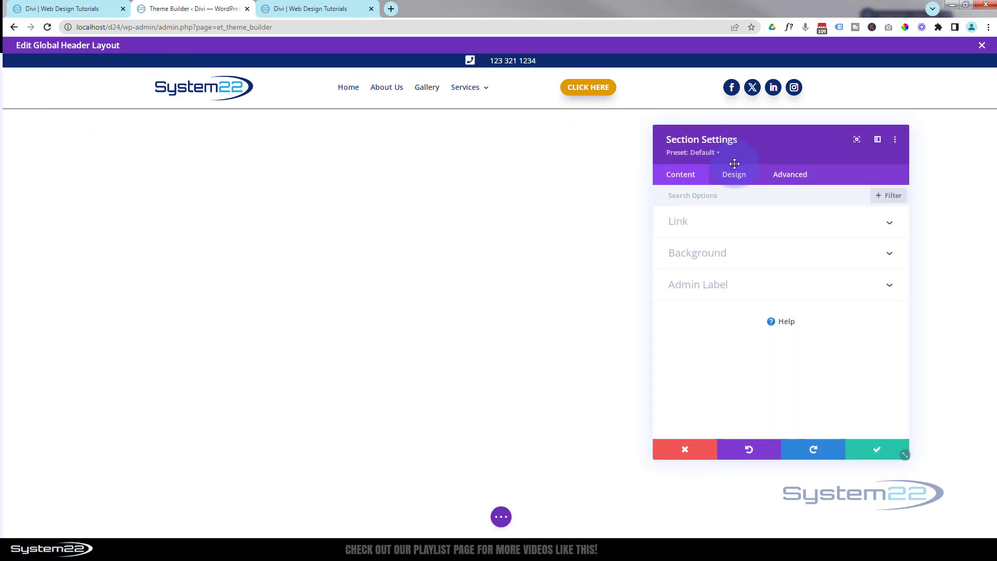
left_click(803, 181)
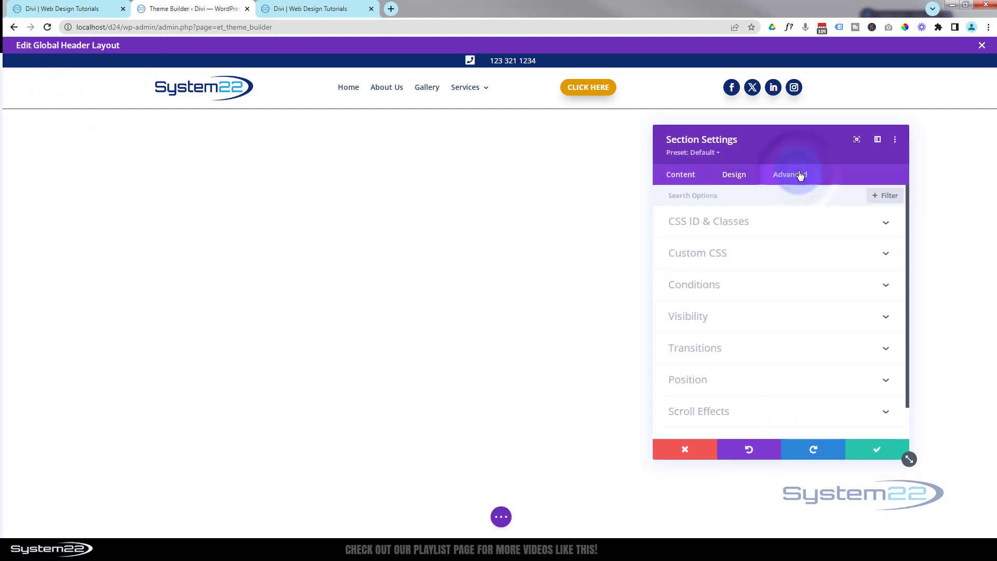
left_click(763, 416)
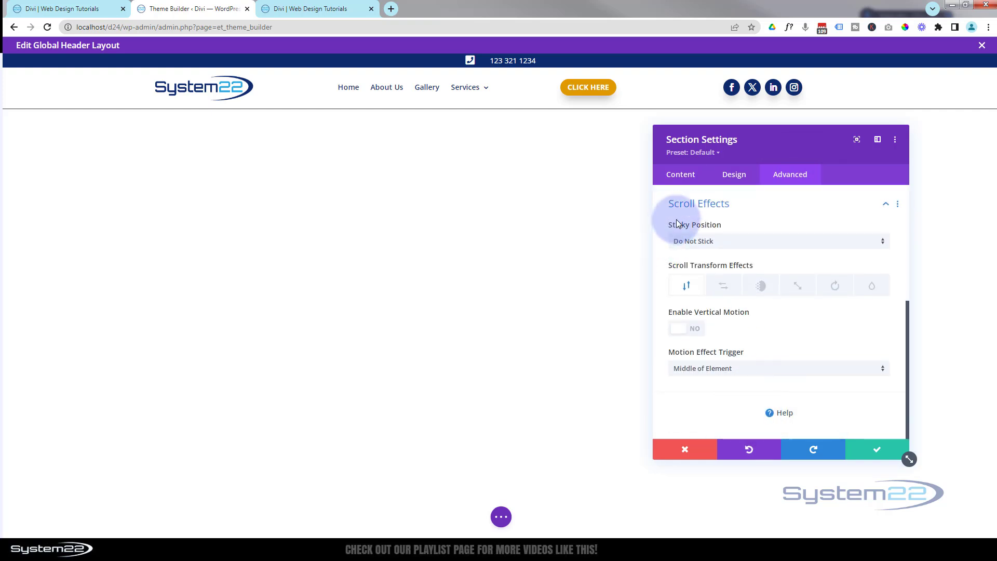
left_click(730, 242)
left_click(730, 269)
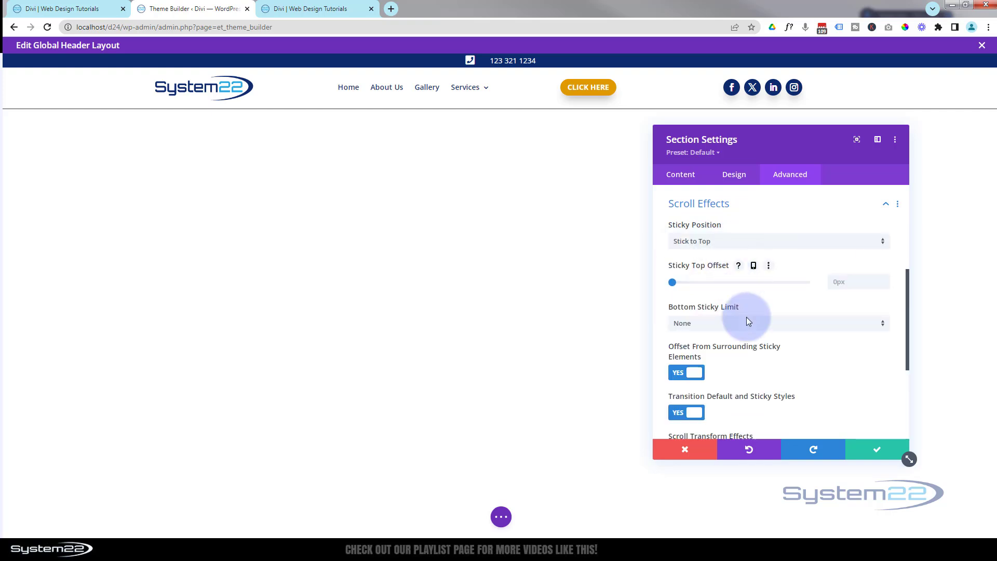
left_click(877, 450)
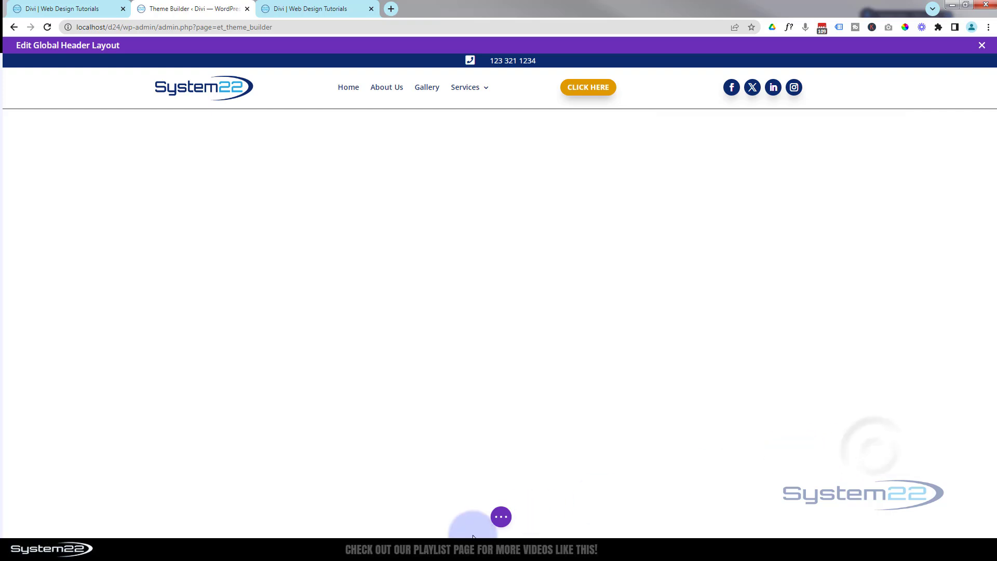
Step: Save the sticky header layout, close it, and save the template changes in the Theme Builder
left_click(500, 518)
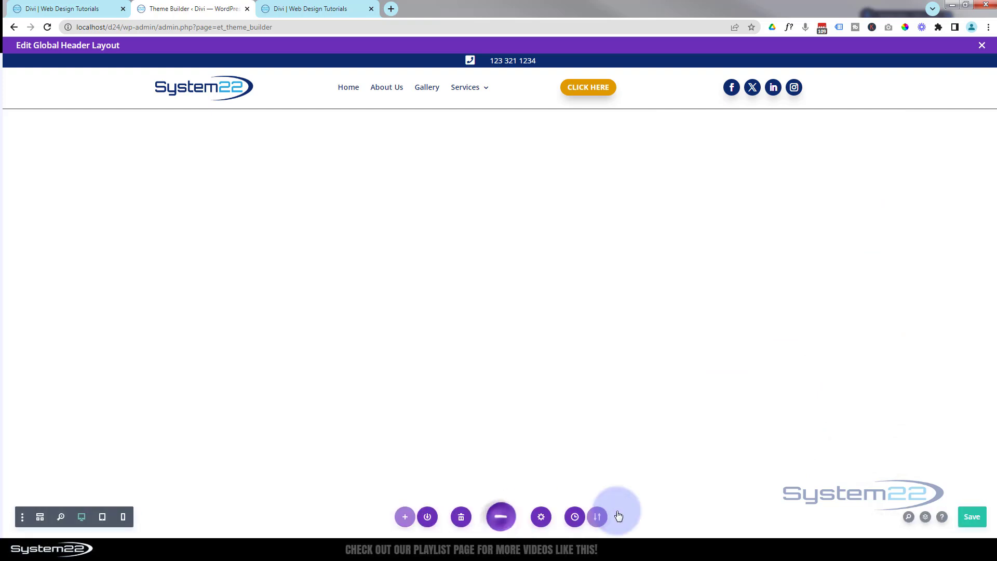
left_click(963, 518)
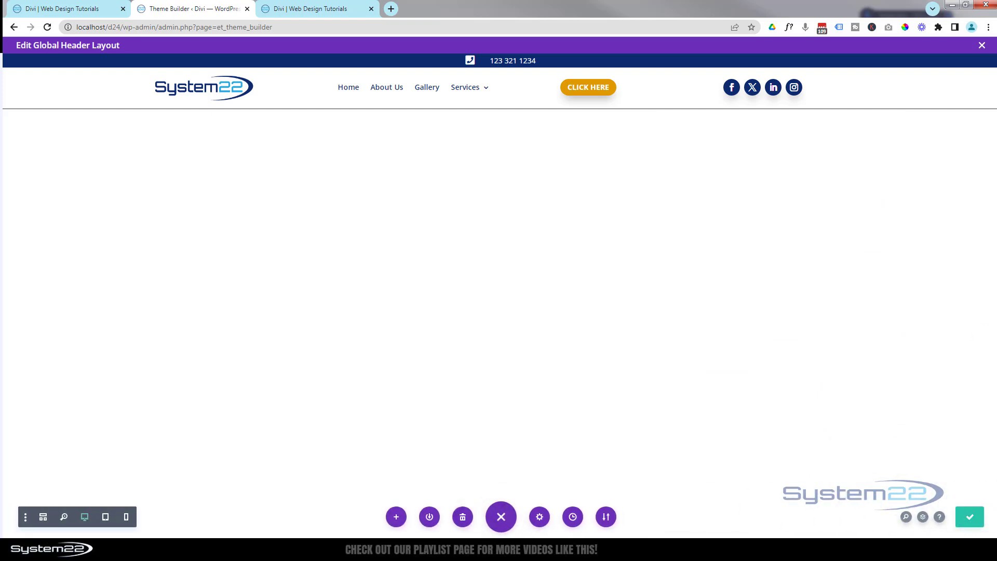
left_click(982, 45)
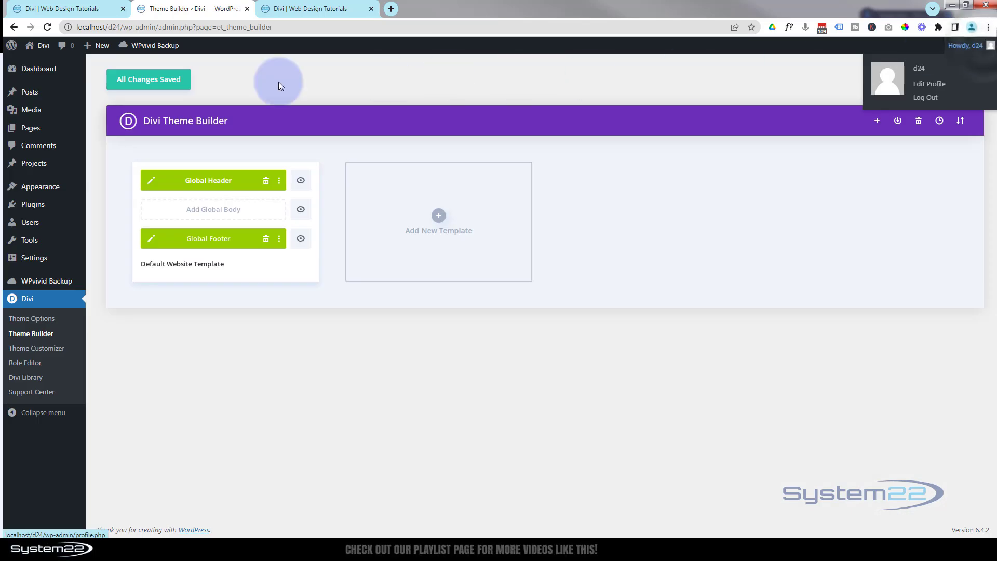
left_click(148, 81)
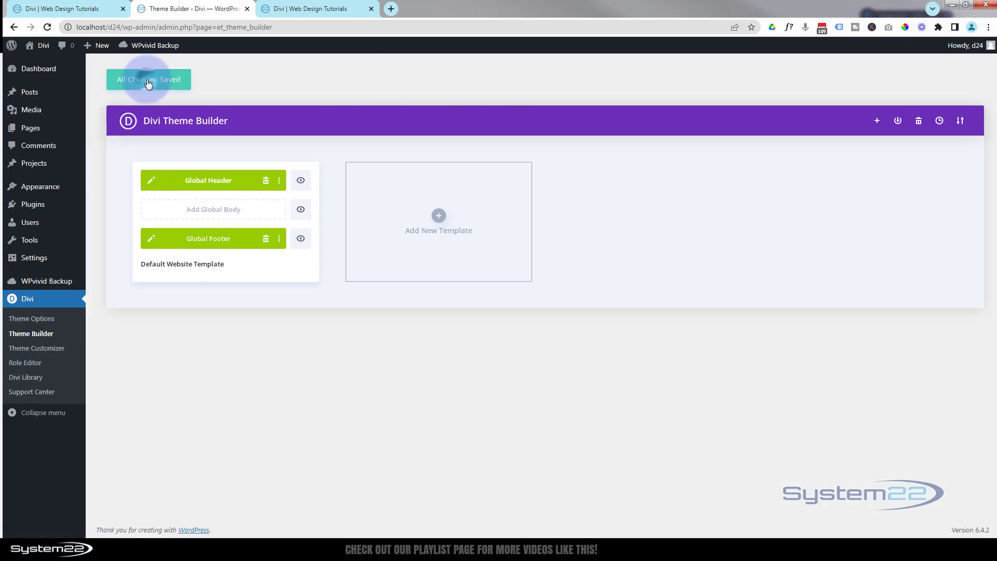
Step: Reload the live page and scroll through it to check the sticky behaviour of the global header
left_click(75, 9)
left_click(48, 26)
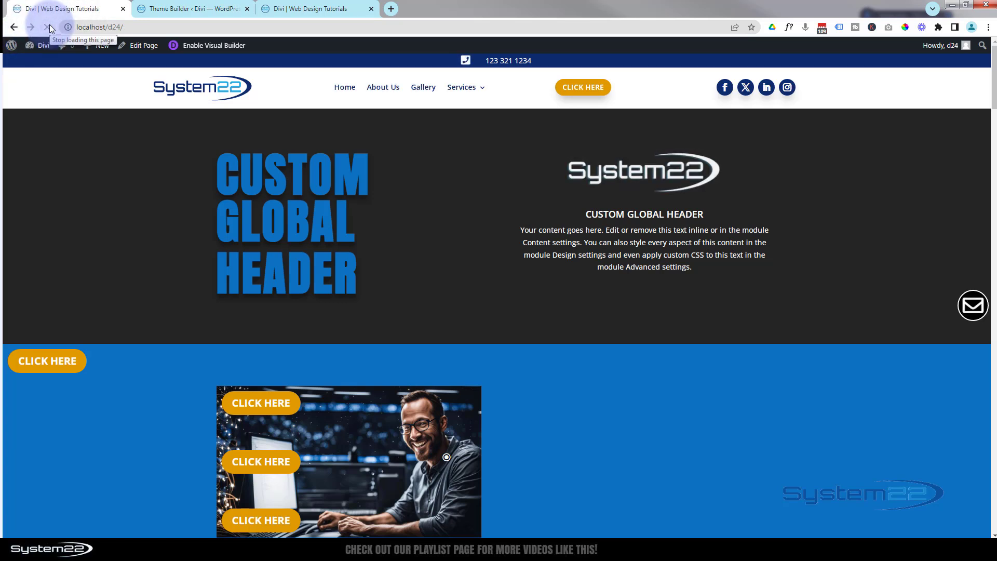
scroll(442, 318, "down", 5)
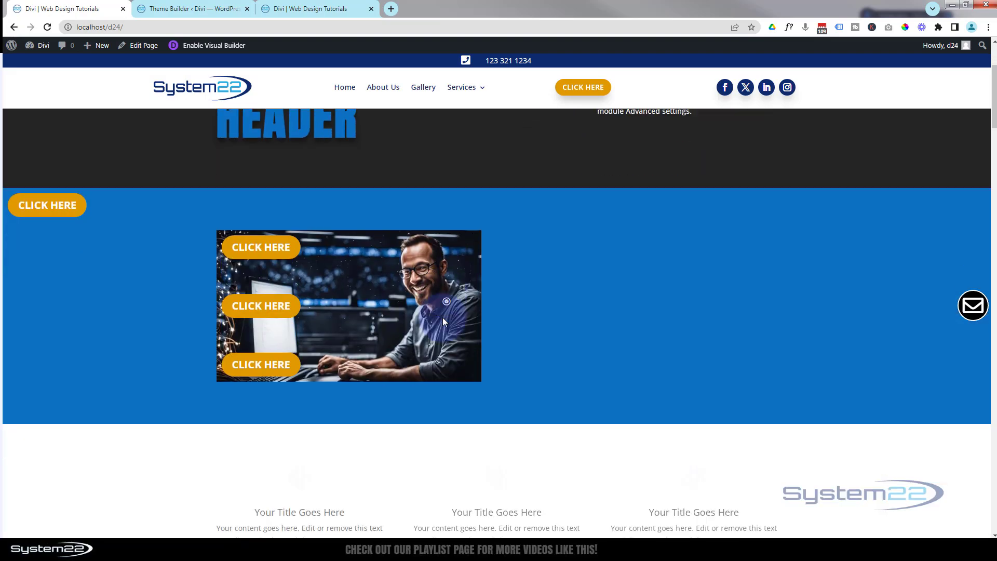
scroll(444, 322, "down", 12)
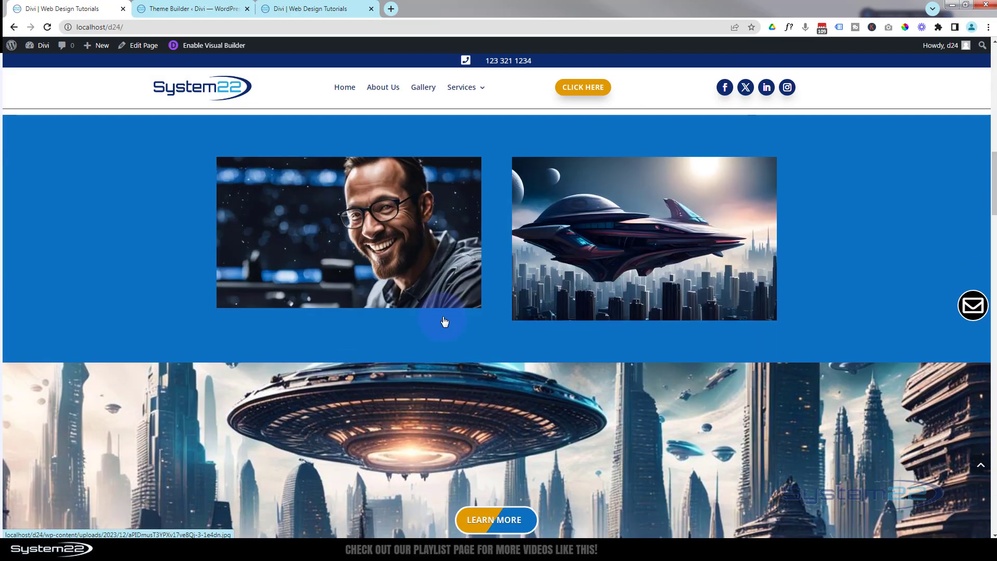
scroll(444, 321, "down", 5)
scroll(443, 318, "up", 8)
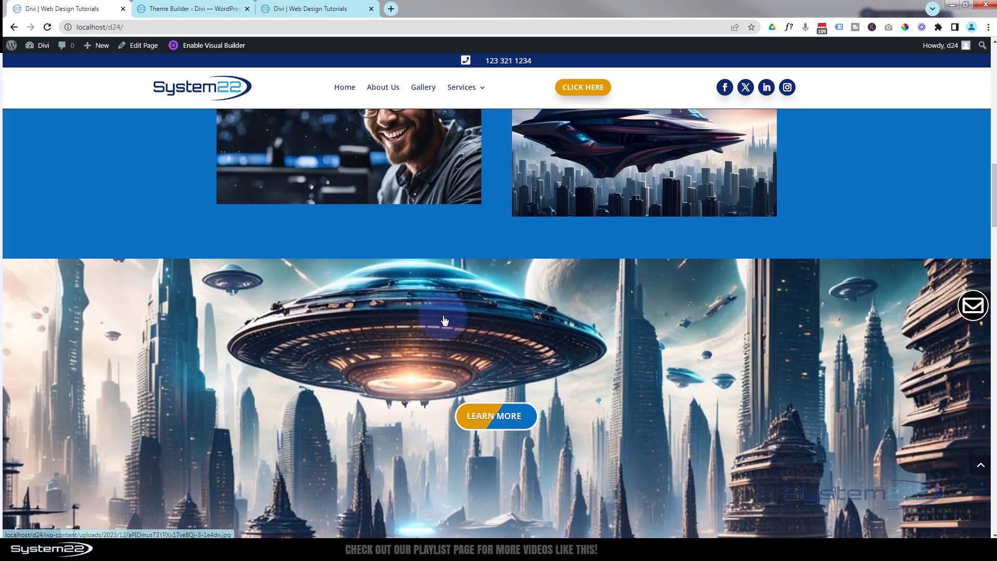
scroll(443, 318, "up", 10)
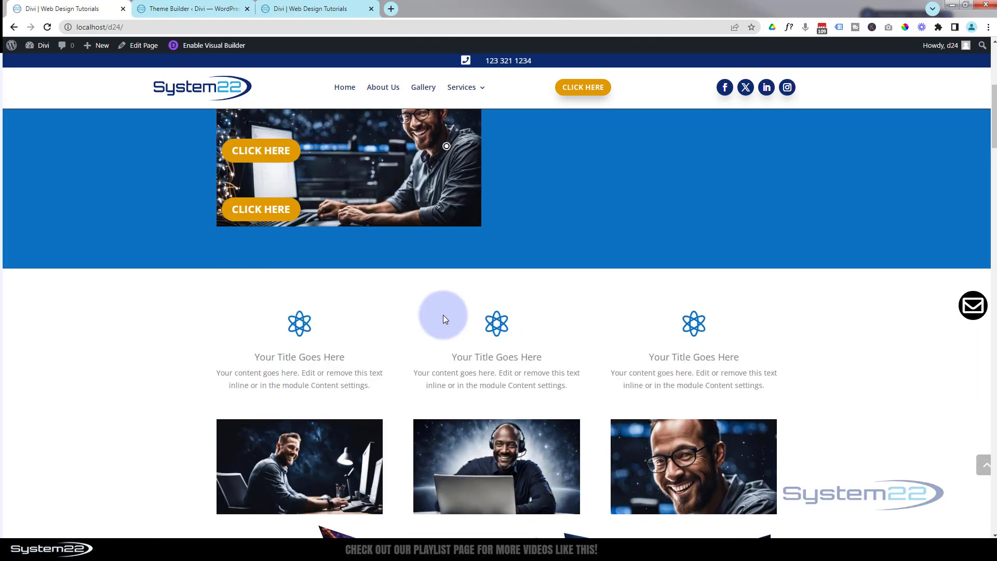
scroll(444, 317, "up", 2)
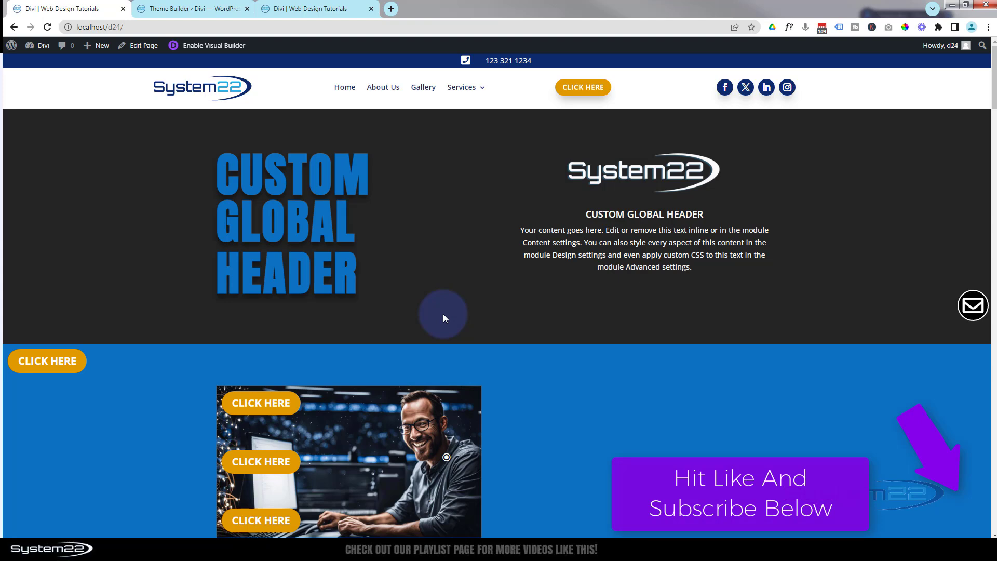
scroll(440, 285, "down", 9)
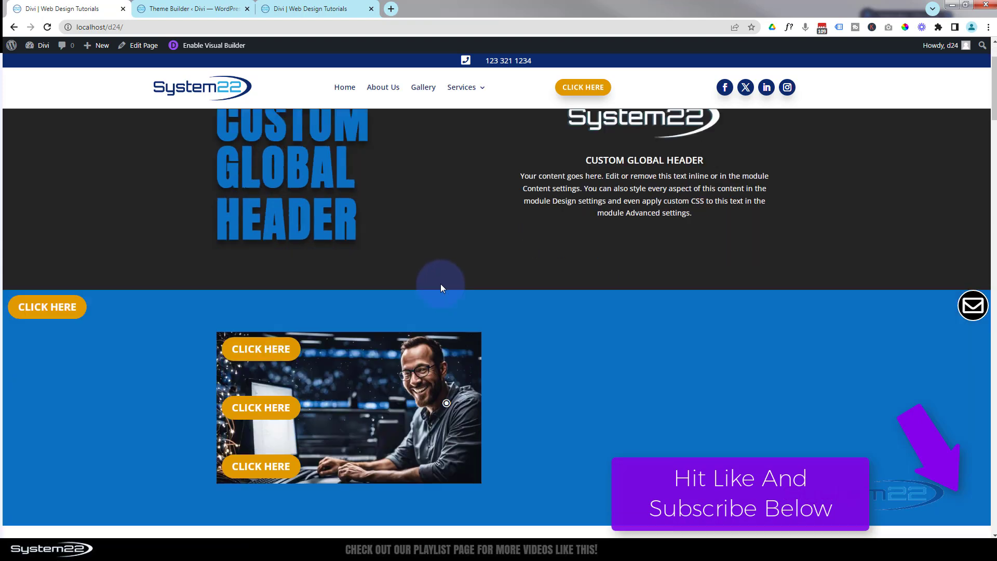
scroll(440, 284, "down", 8)
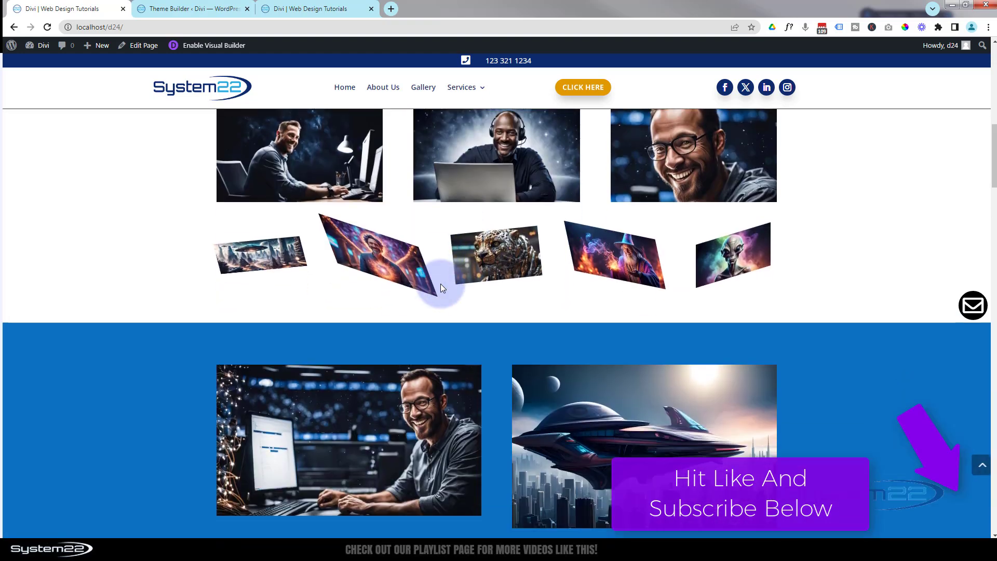
scroll(441, 283, "up", 3)
scroll(441, 284, "up", 15)
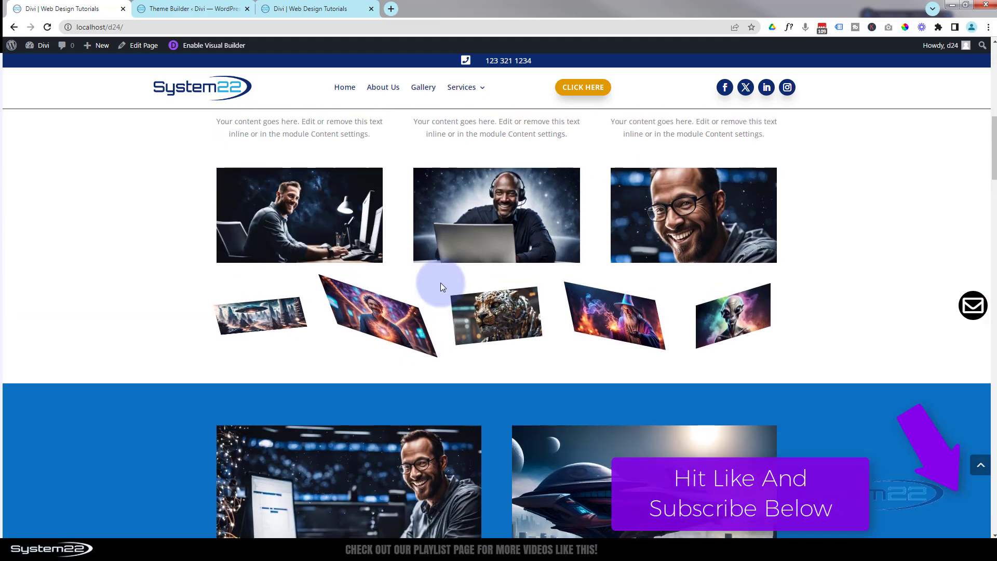